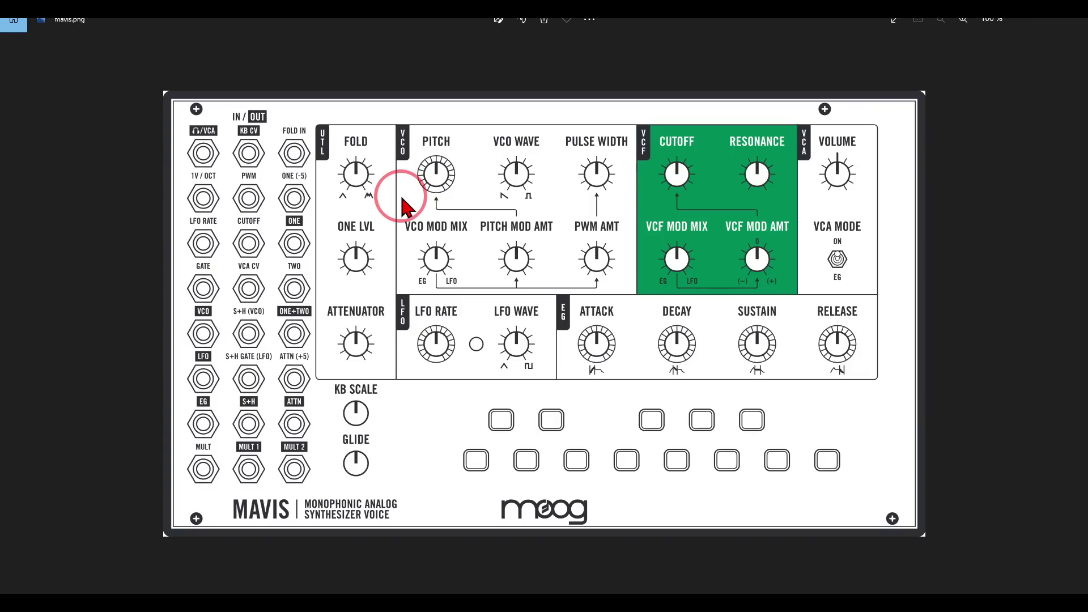
key(alt+Tab)
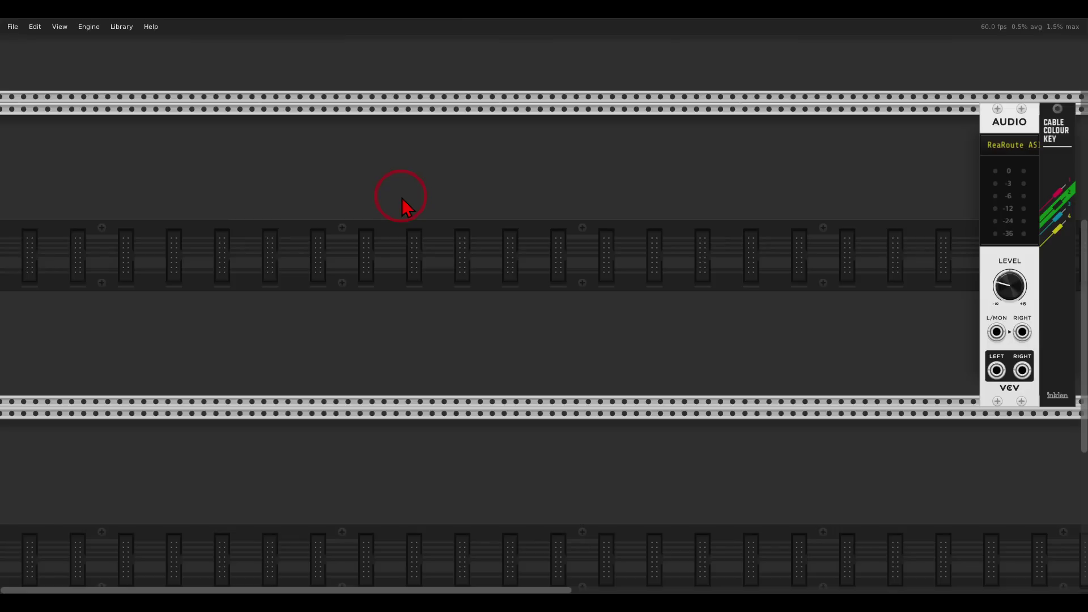
click(13, 28)
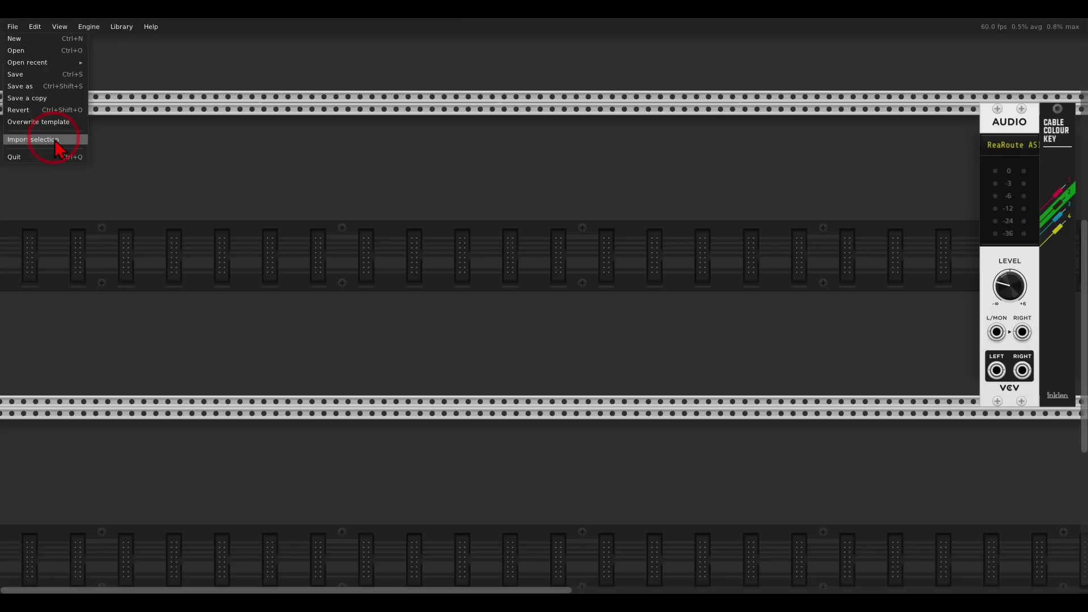
click(429, 238)
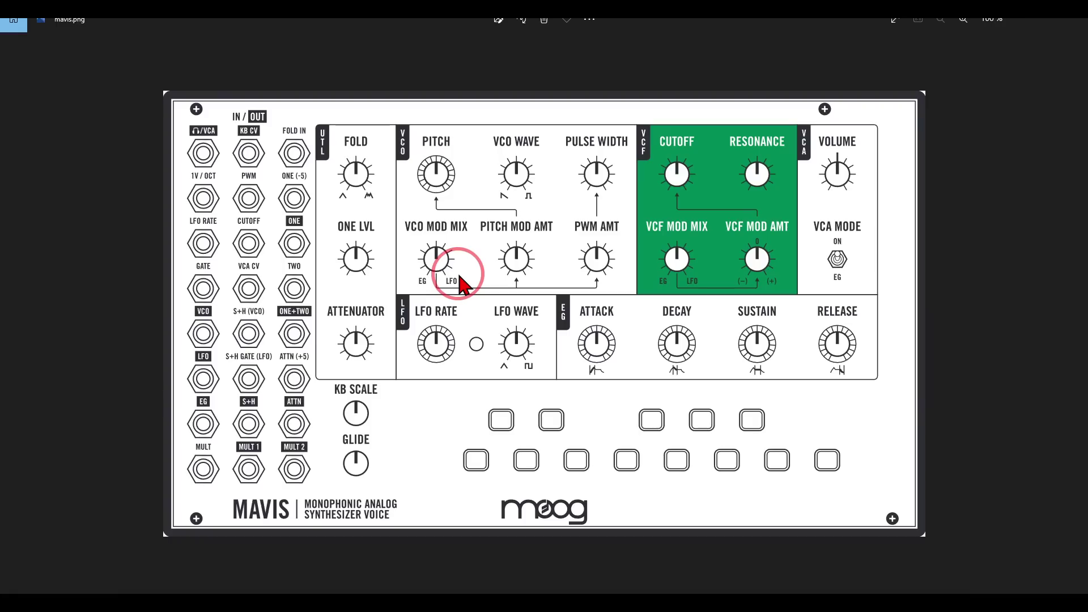
Circle the VCO WAVE knob on the Mavis panel image, then return to VCV Rack and add a Fade module beside the VCO.
mouse_move(546, 138)
mouse_down()
mouse_move(483, 137)
mouse_move(471, 189)
mouse_move(520, 235)
mouse_move(556, 183)
mouse_move(547, 143)
mouse_up()
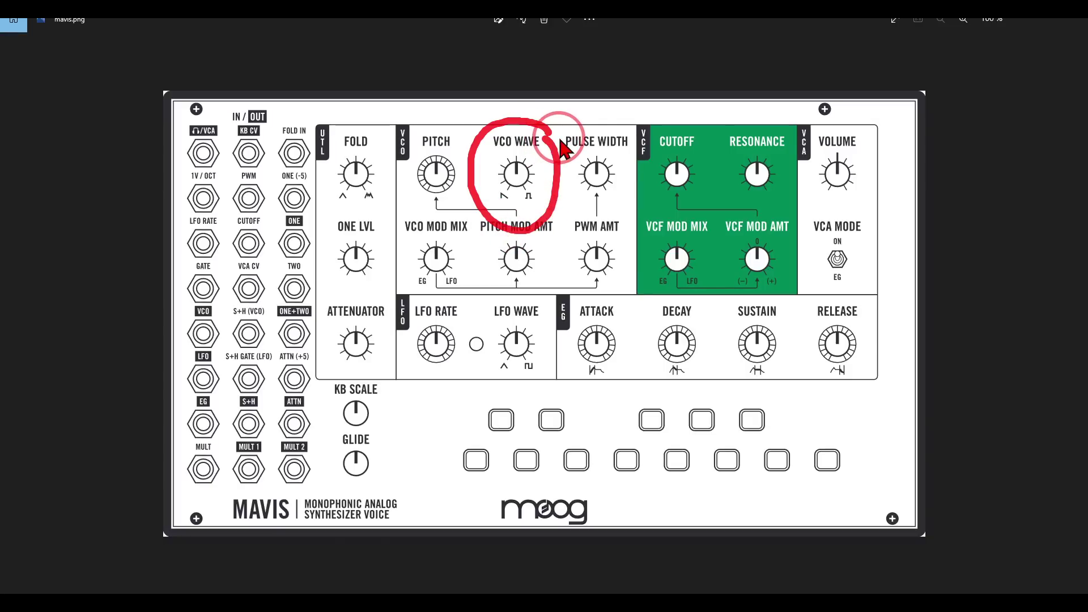
key(Escape)
key(alt+Tab)
right_click(548, 207)
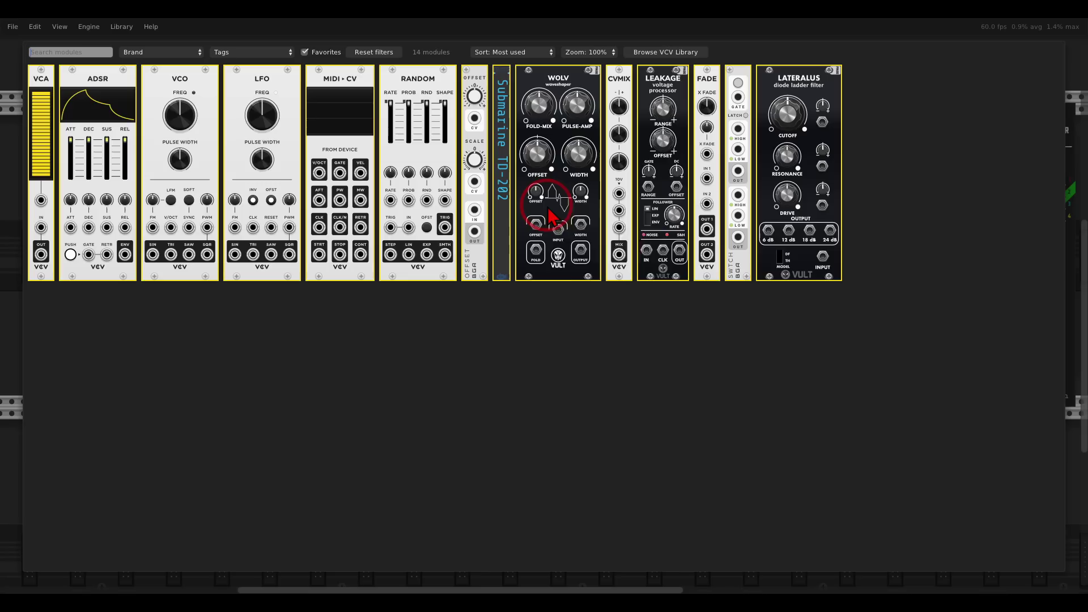
drag(700, 105, 552, 227)
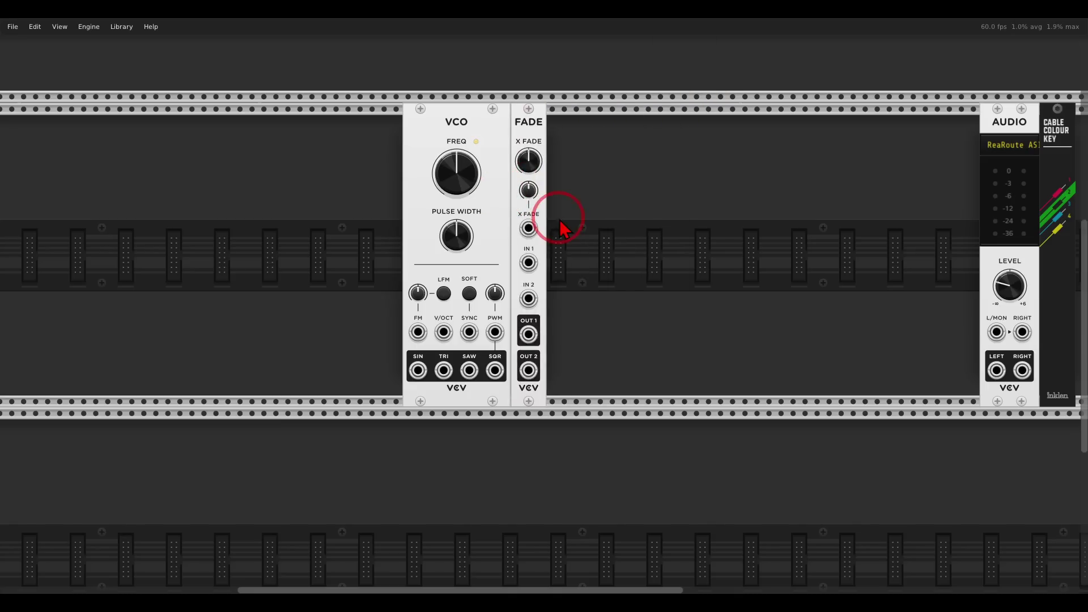
Patch the VCO's SAW and SQR outputs into Fade's IN 1 and IN 2 and turn the crossfade through its range.
drag(470, 370, 531, 265)
drag(495, 370, 532, 301)
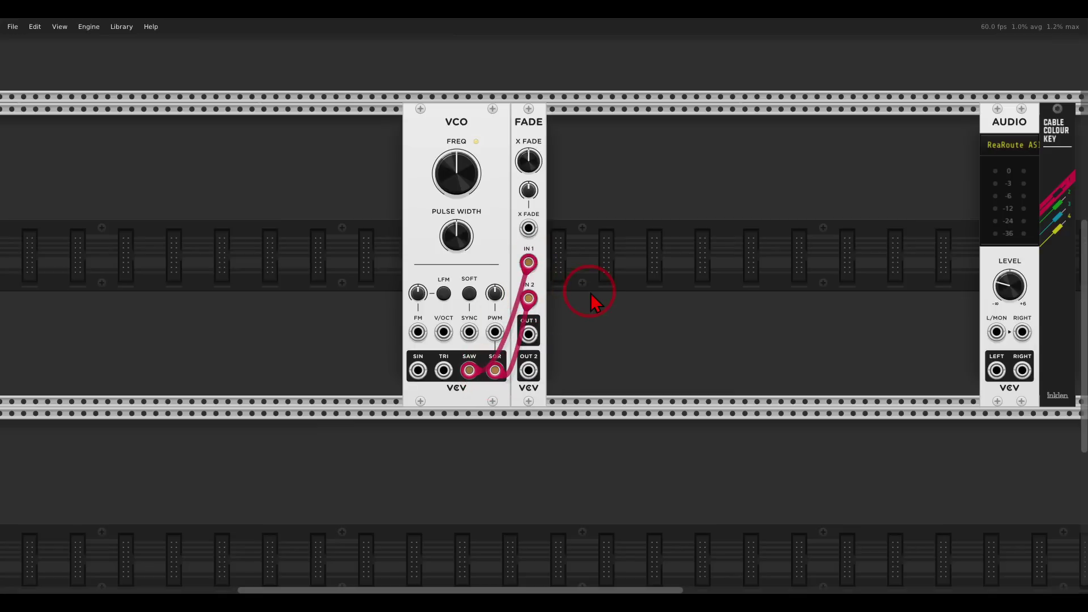
drag(533, 162, 545, 319)
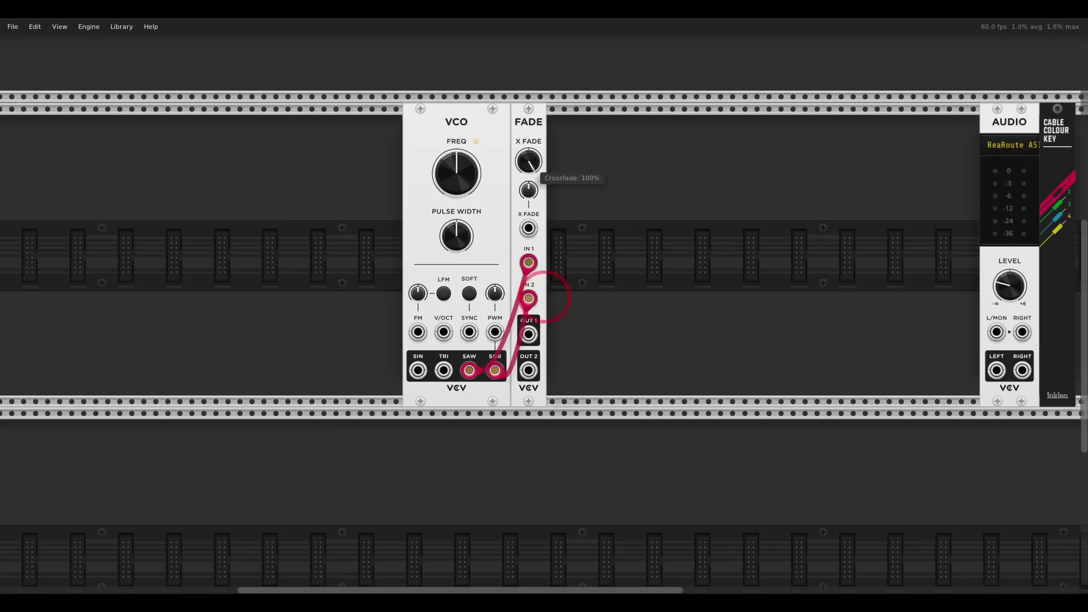
Insert a Submarine TD-202 label plate between the VCO and Fade with the text VCO WAVE.
drag(543, 132, 611, 149)
right_click(542, 158)
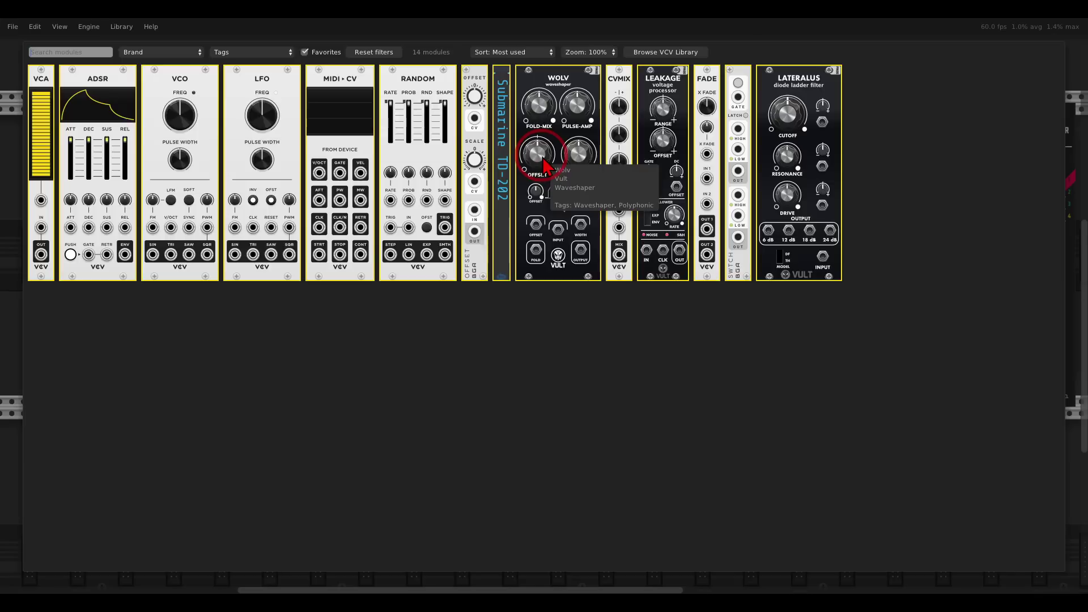
click(501, 85)
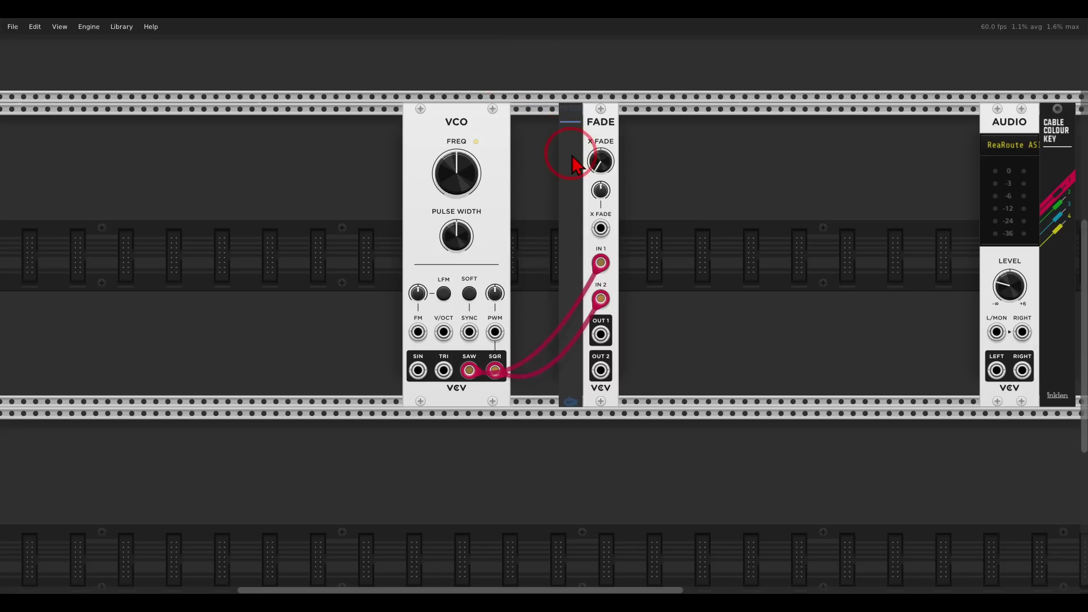
text(VCO WAVE)
drag(664, 146, 539, 124)
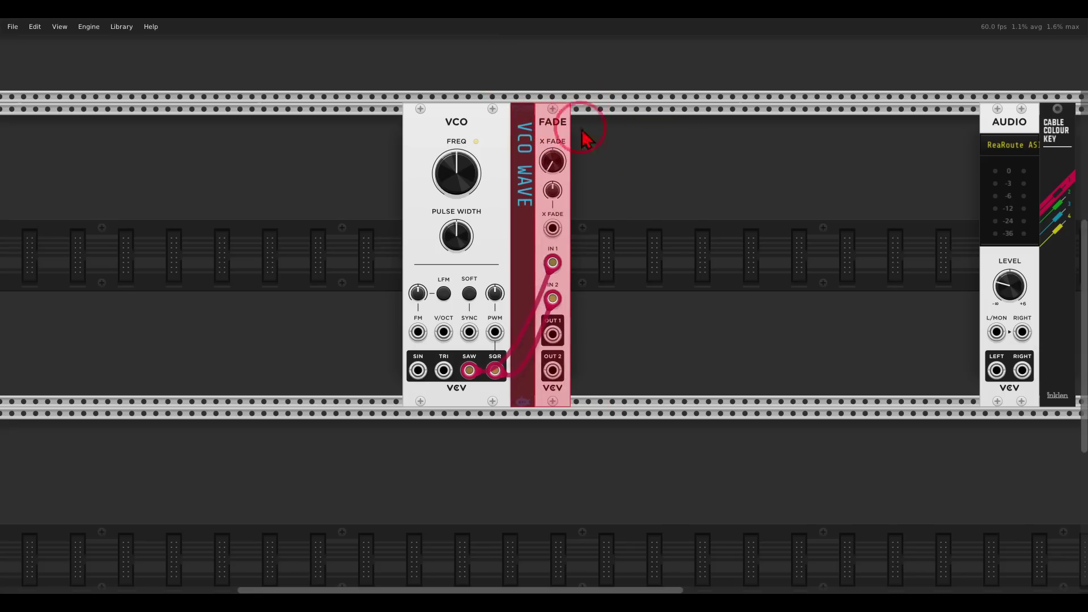
Place a Lateralus filter directly beside Fade and patch Fade's OUT 1 into the filter's input.
click(632, 164)
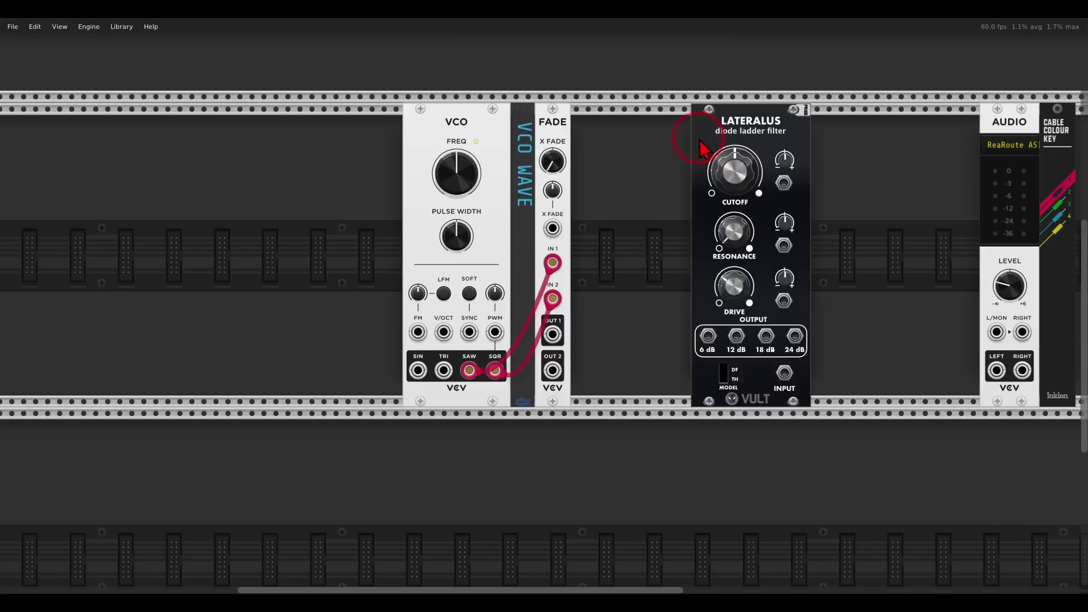
drag(702, 148, 582, 147)
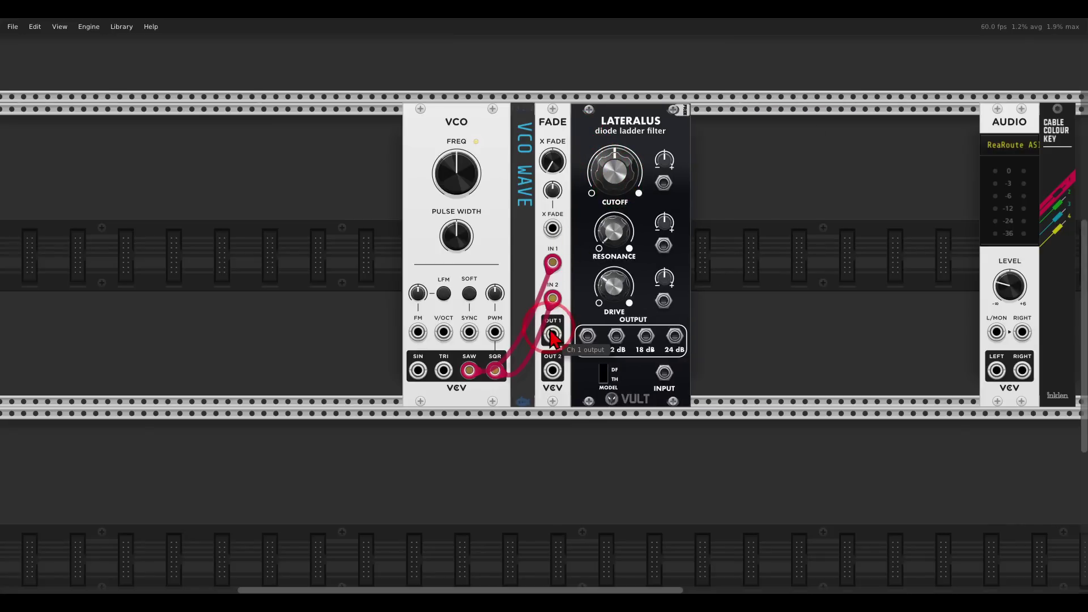
drag(553, 336, 665, 376)
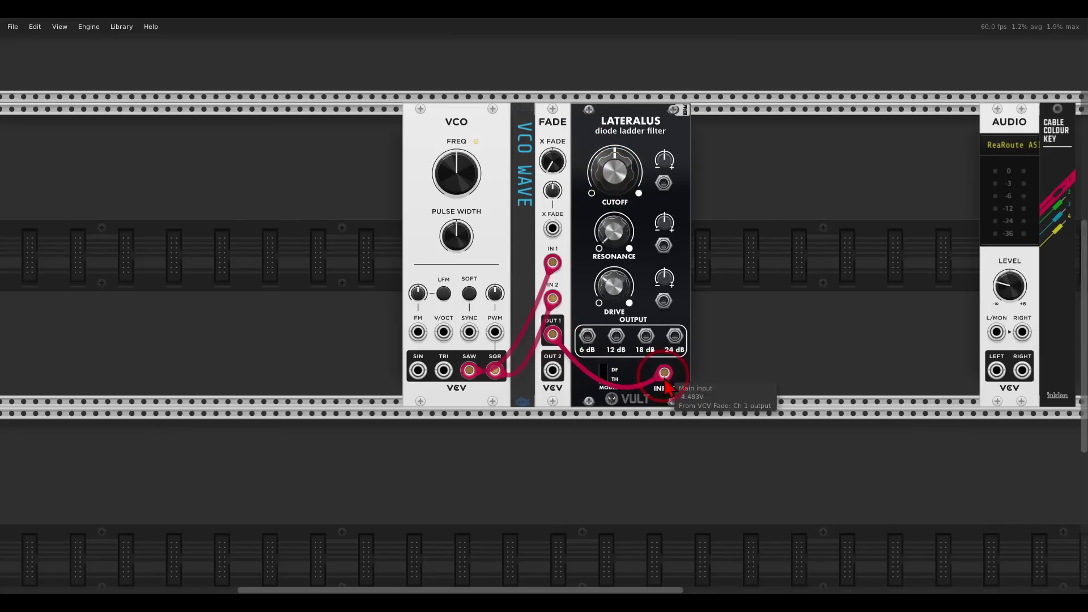
Add a VCA module beside the Lateralus filter and patch the filter's 24 dB output into the VCA's IN.
right_click(722, 298)
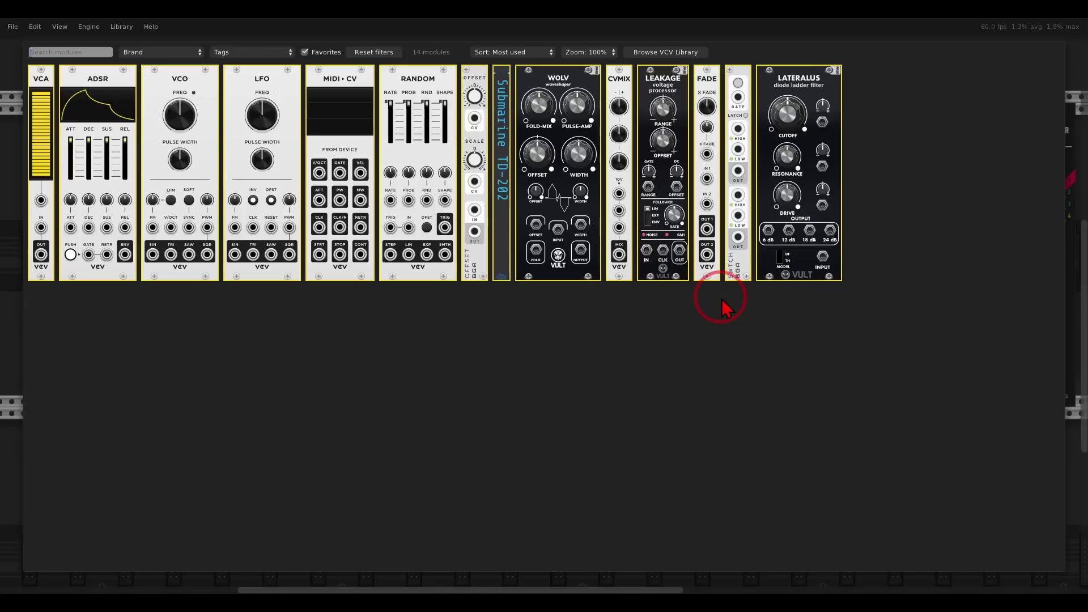
click(43, 106)
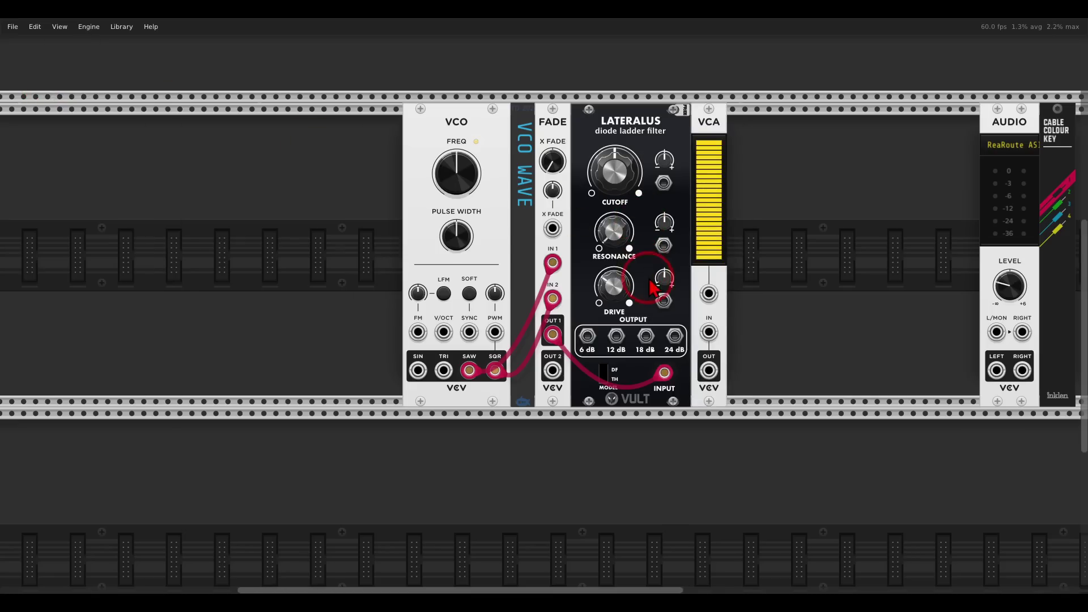
drag(674, 336, 709, 333)
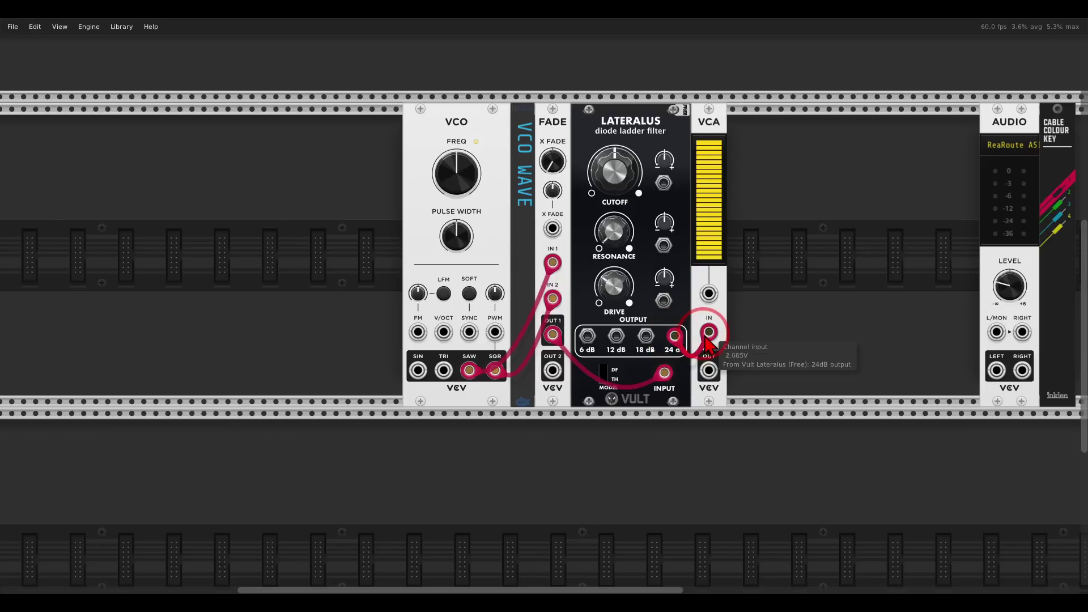
Add an ADSR beside the VCA with its ENV output feeding the VCA's CV input, and patch the VCA's OUT to Audio L/MON.
right_click(755, 307)
click(137, 110)
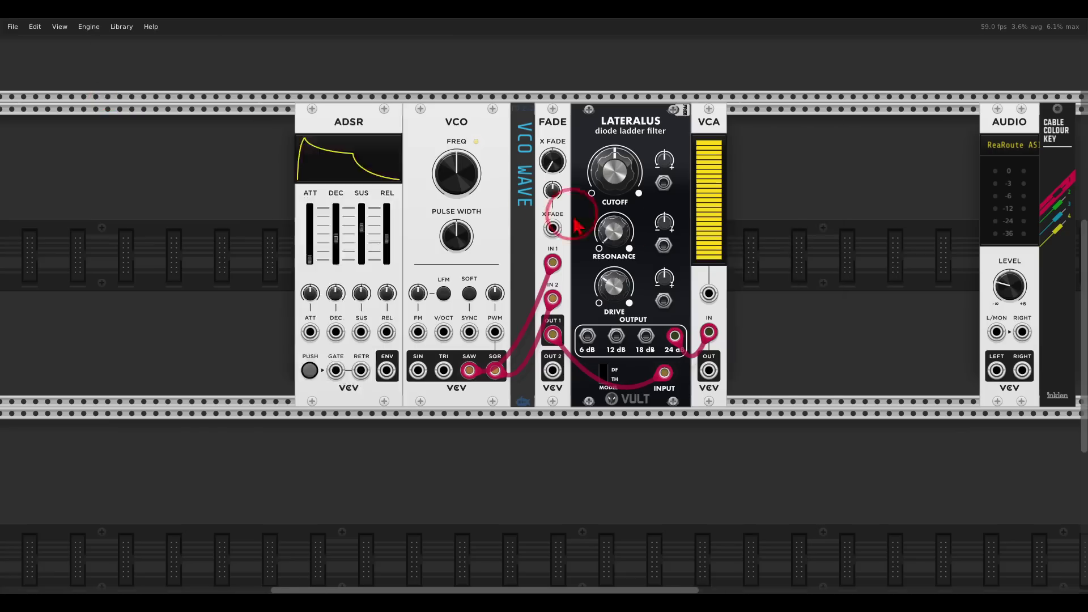
click(629, 238)
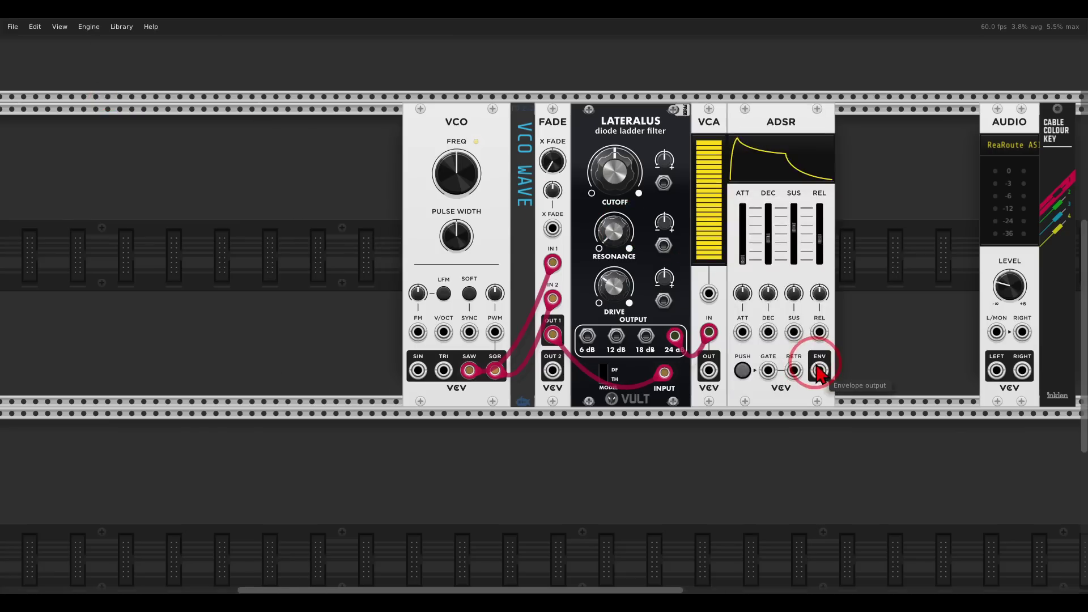
drag(819, 371, 713, 310)
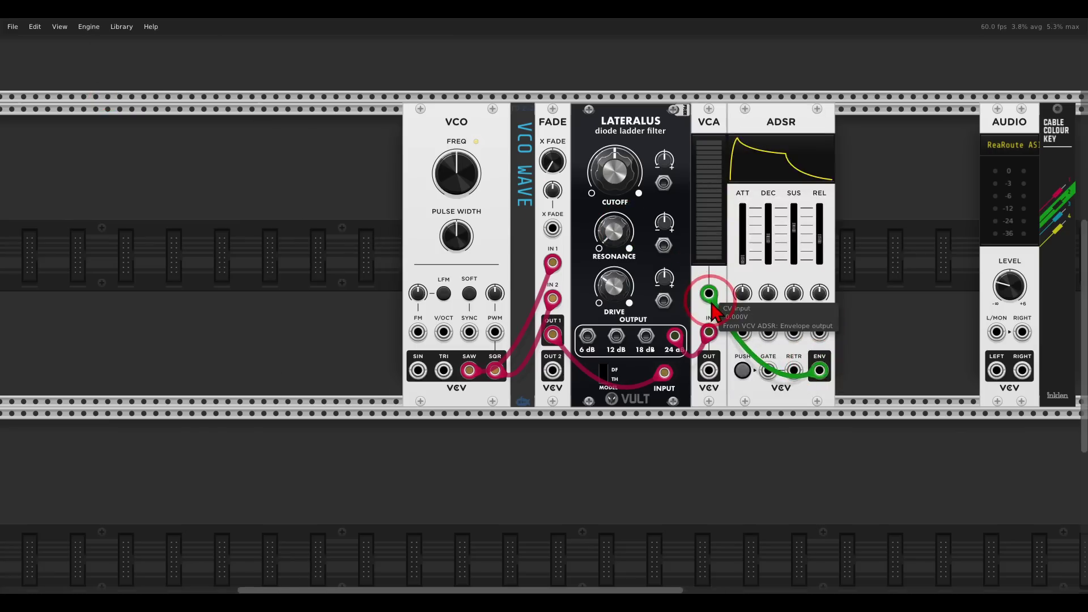
drag(710, 370, 997, 332)
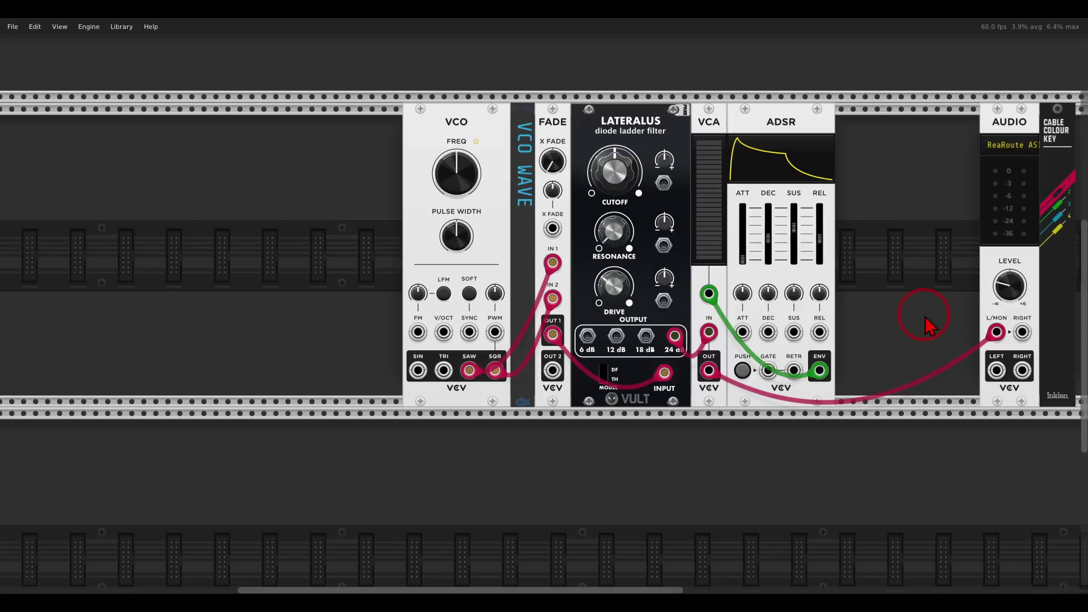
Add a MIDI-CV module set to Arturia KeyStep 32 3, patching its V/OCT to the VCO and its GATE to the ADSR.
right_click(290, 251)
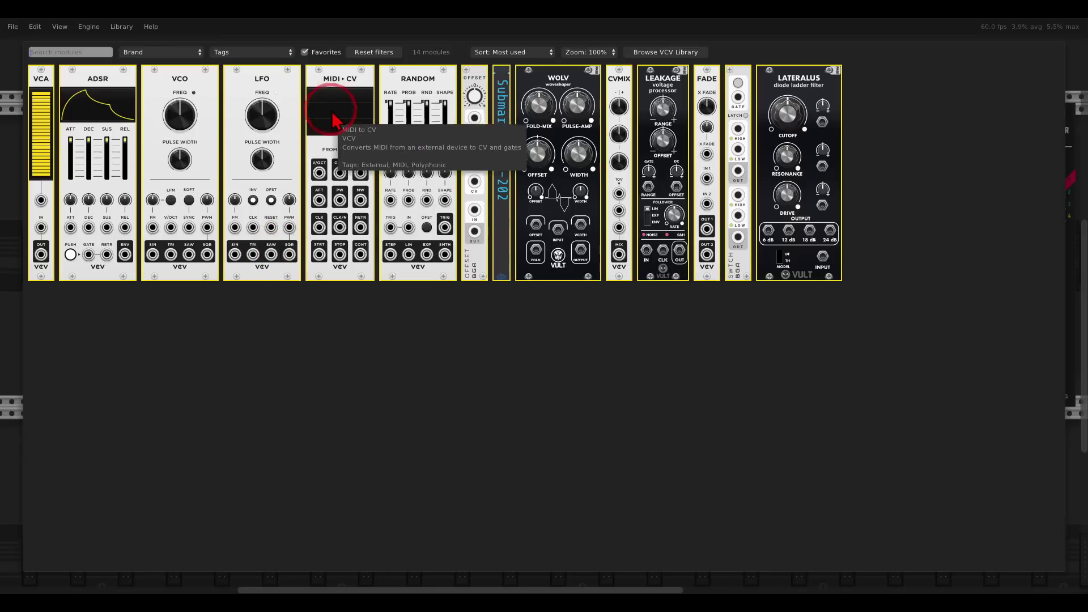
drag(335, 88, 355, 150)
click(347, 170)
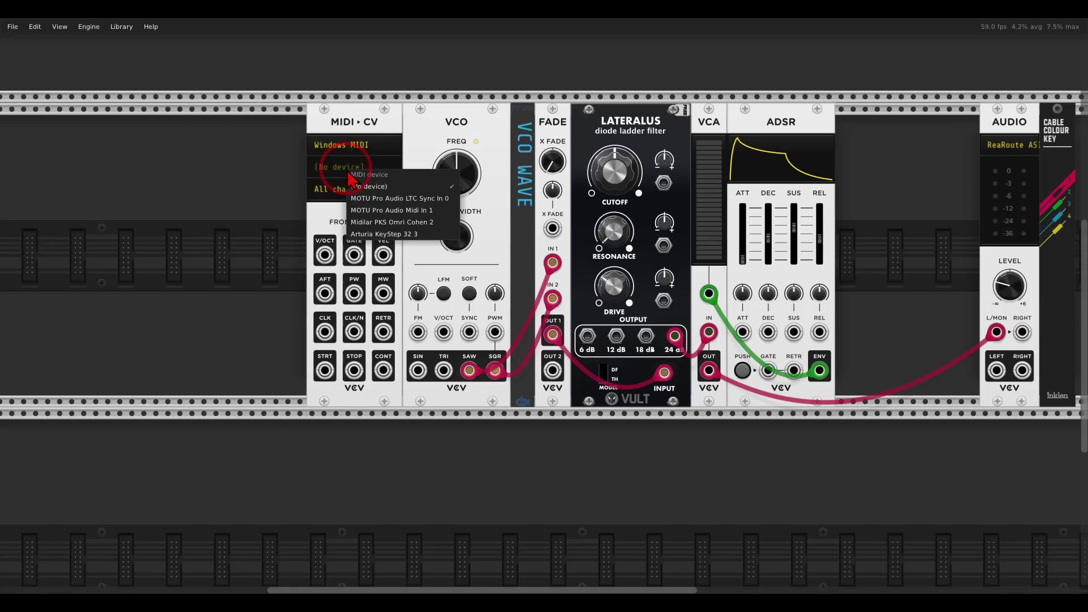
click(363, 233)
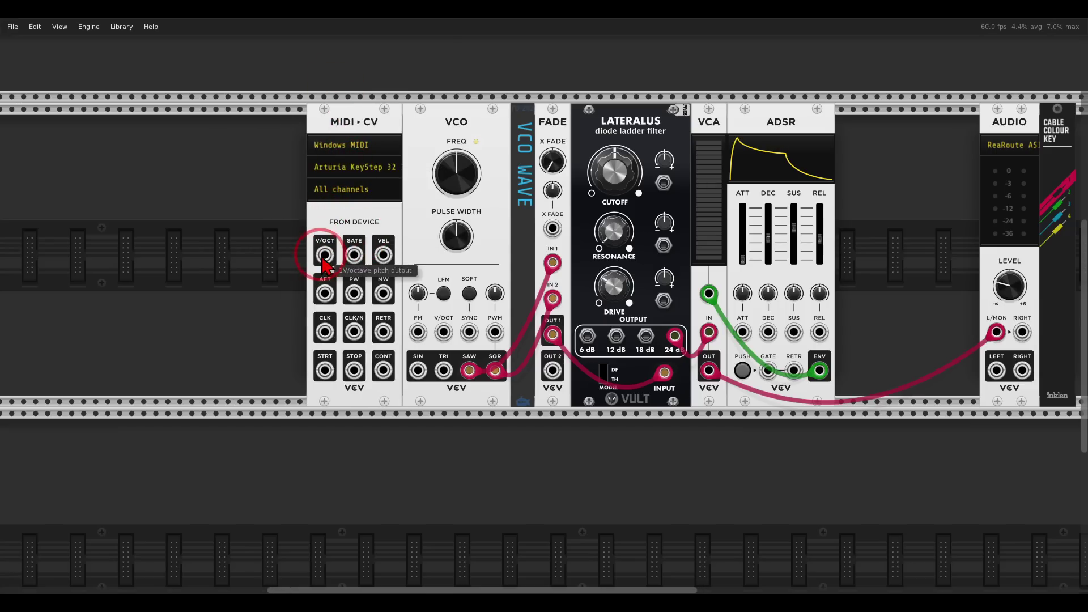
drag(324, 256, 770, 375)
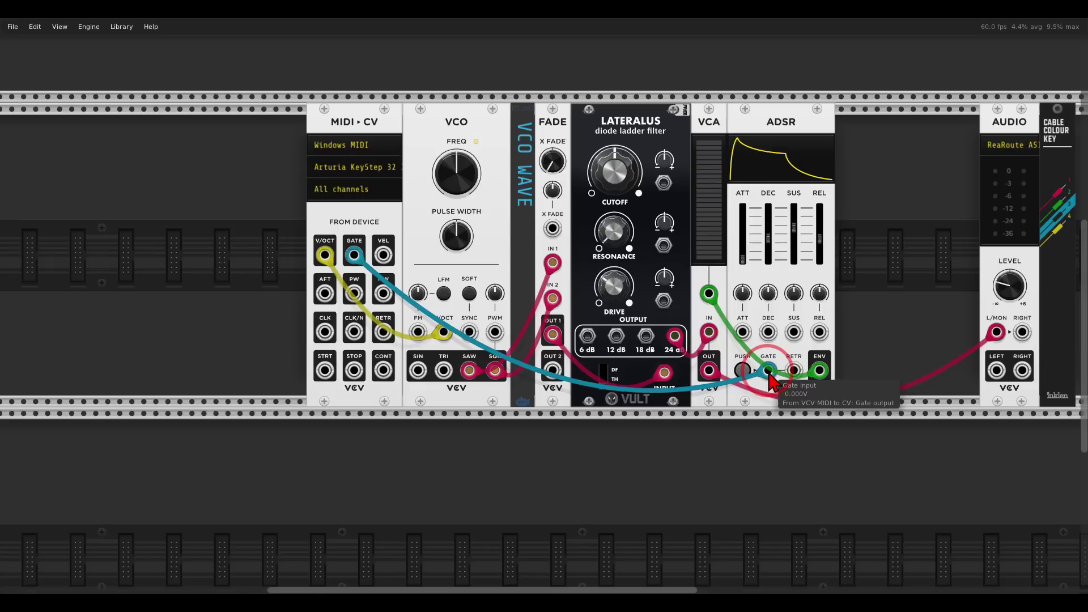
drag(769, 376, 770, 375)
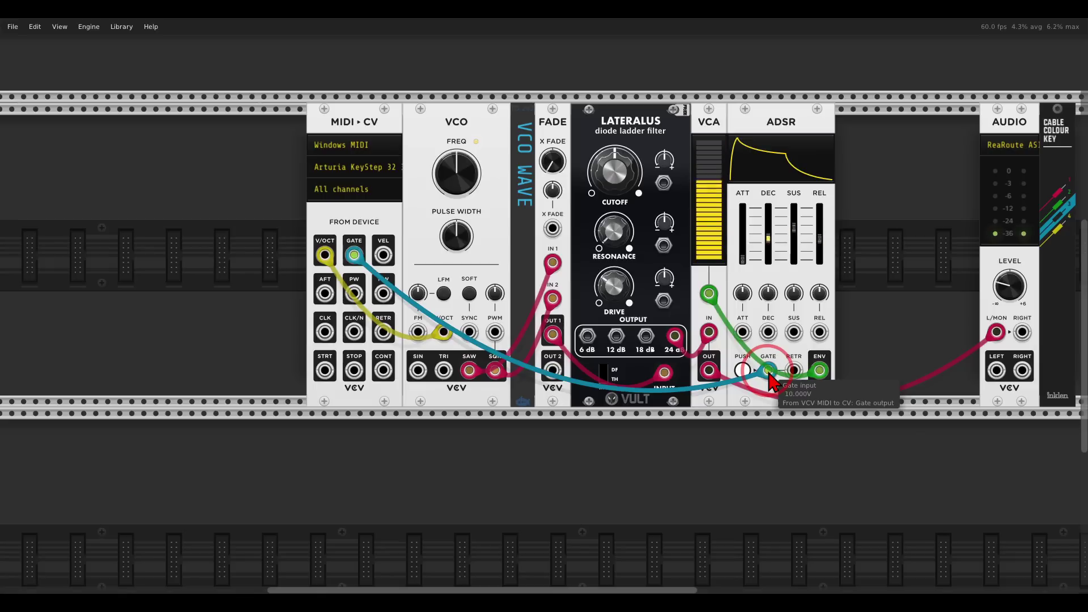
Raise the Lateralus filter's cutoff and adjust Fade's crossfade to blend the saw and square waves.
drag(615, 170, 615, 152)
drag(616, 235, 538, 315)
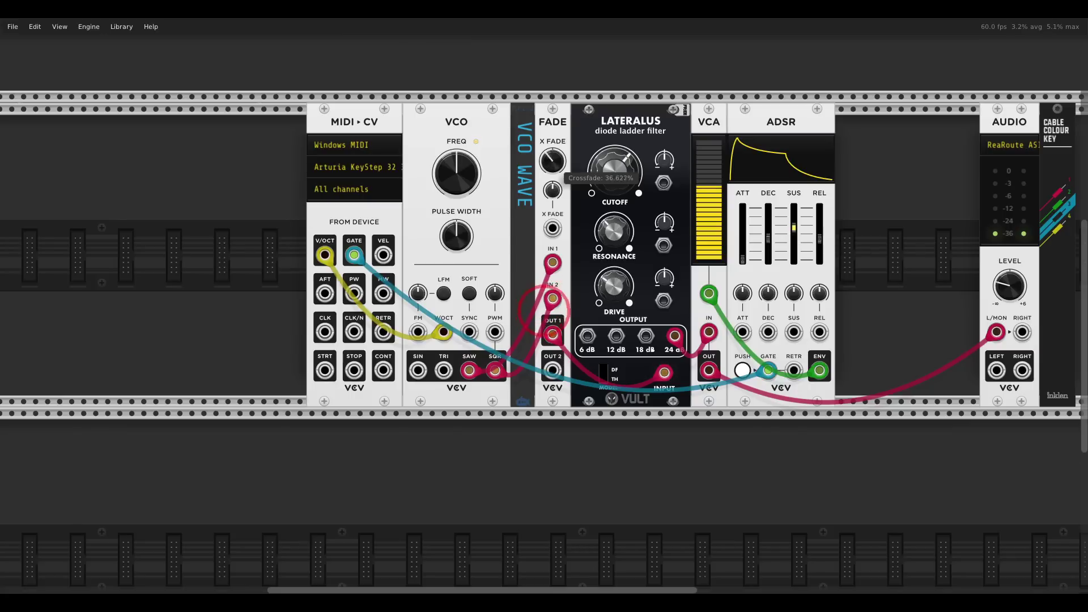
click(596, 173)
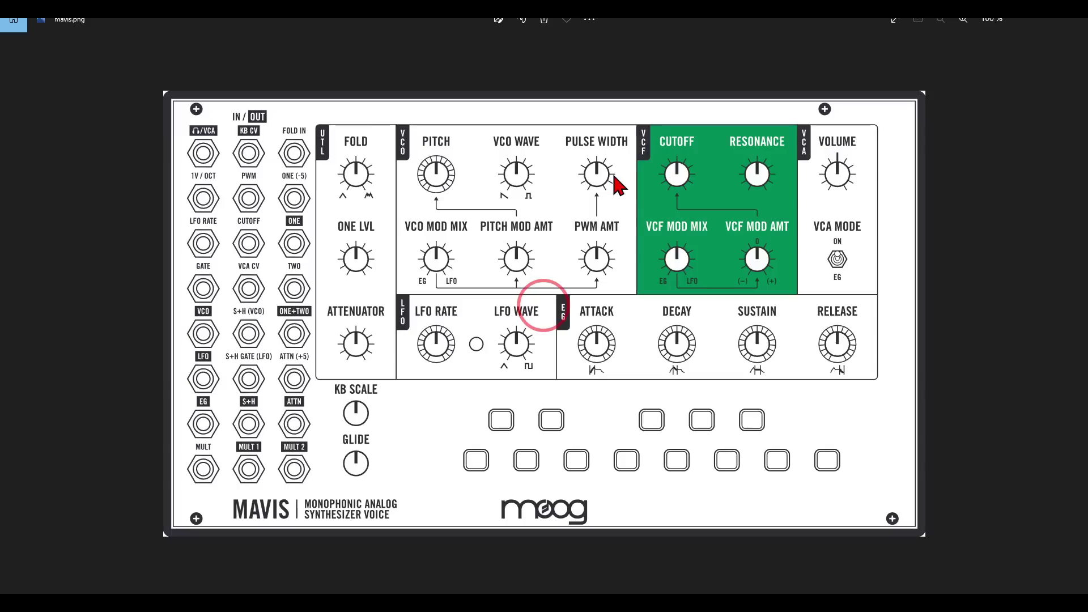
click(587, 193)
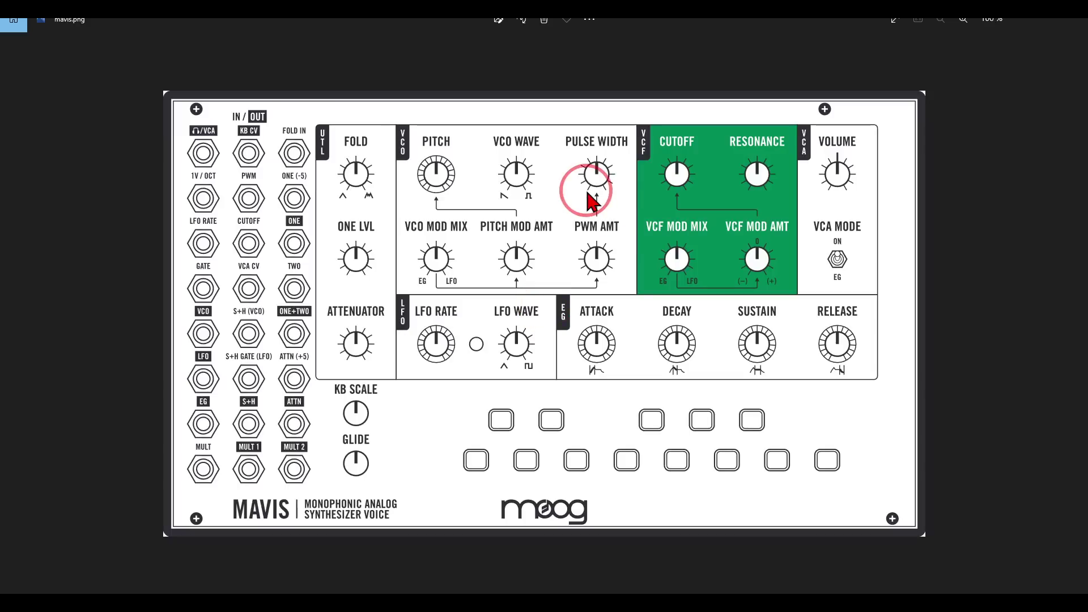
mouse_move(406, 379)
mouse_down()
mouse_move(334, 375)
mouse_move(316, 407)
mouse_move(322, 463)
mouse_move(361, 500)
mouse_move(405, 429)
mouse_move(405, 388)
mouse_up()
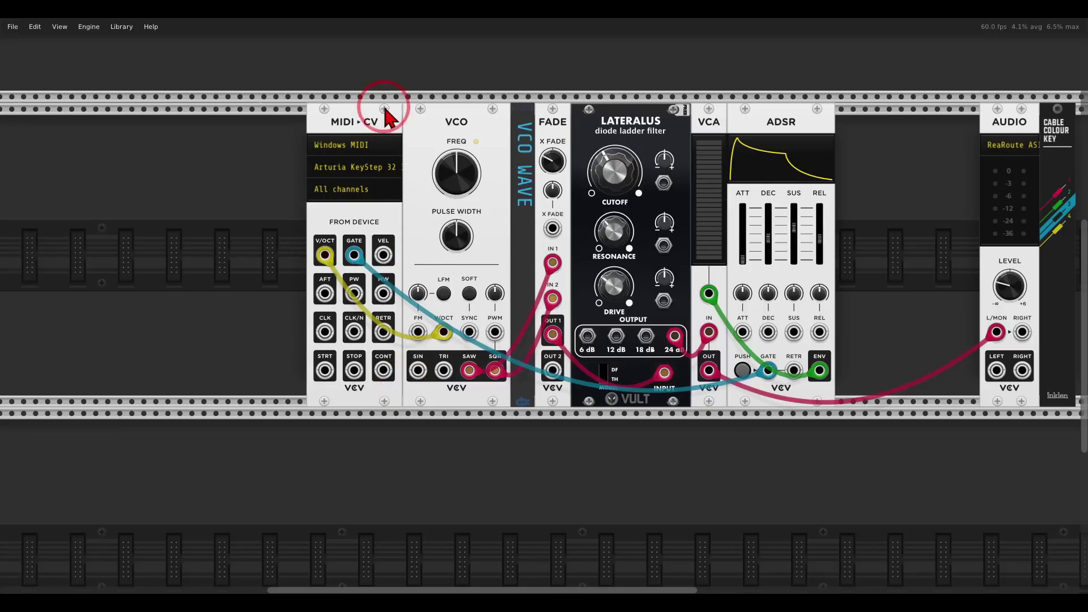
Move the MIDI-CV module away from the VCO and place a Vult Leakage voltage processor between them.
drag(390, 120, 245, 120)
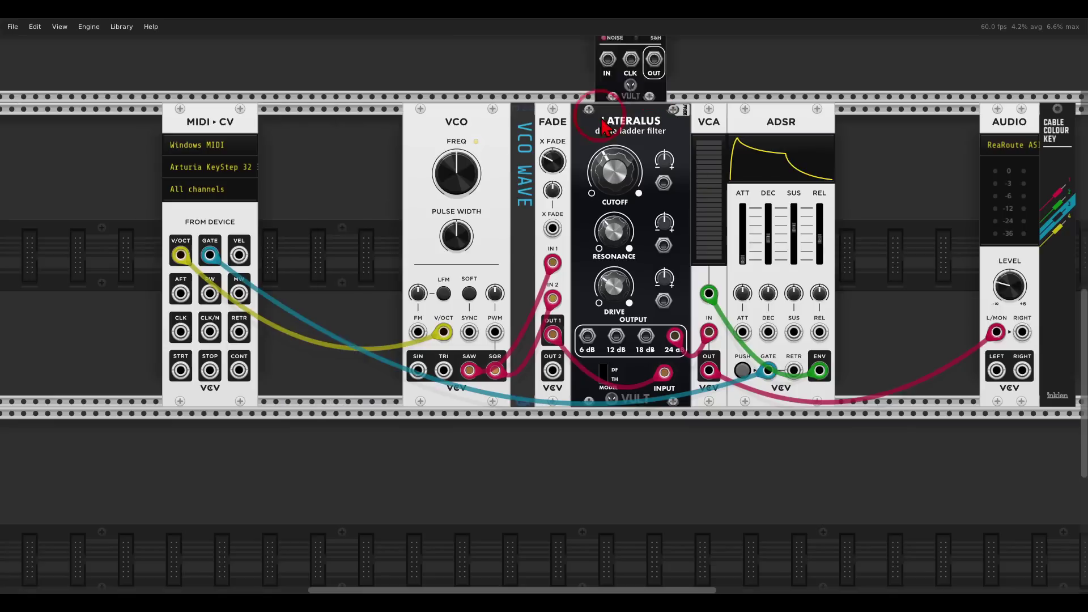
drag(604, 125, 318, 202)
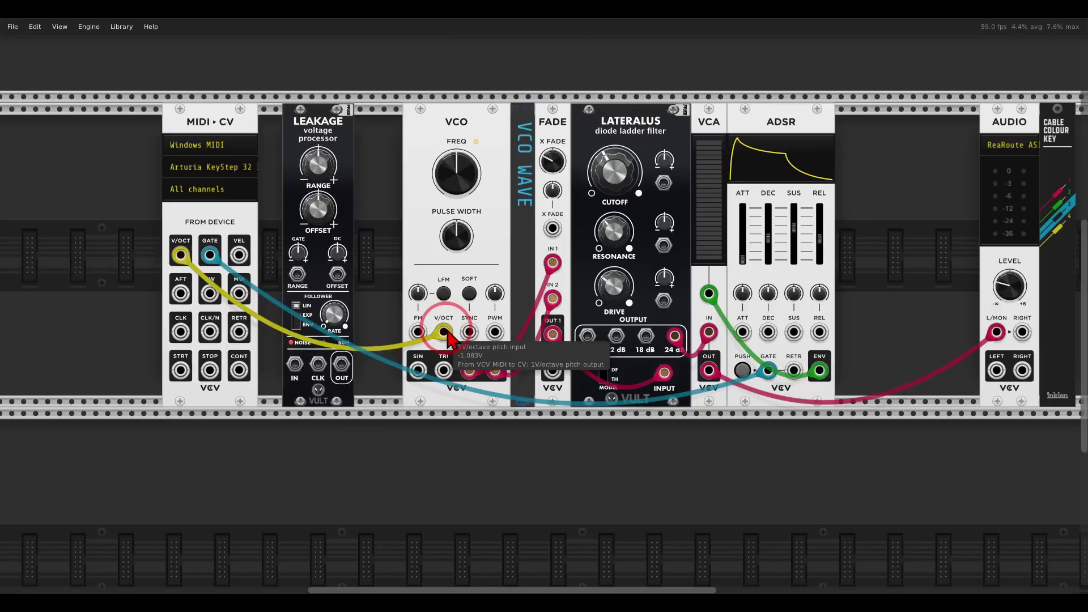
Reroute the MIDI V/OCT signal through Leakage's IN and OUT to the VCO's V/OCT, and set the follower rate to 0.609.
mouse_move(443, 332)
mouse_down()
mouse_move(295, 364)
mouse_move(369, 372)
mouse_move(443, 332)
mouse_up()
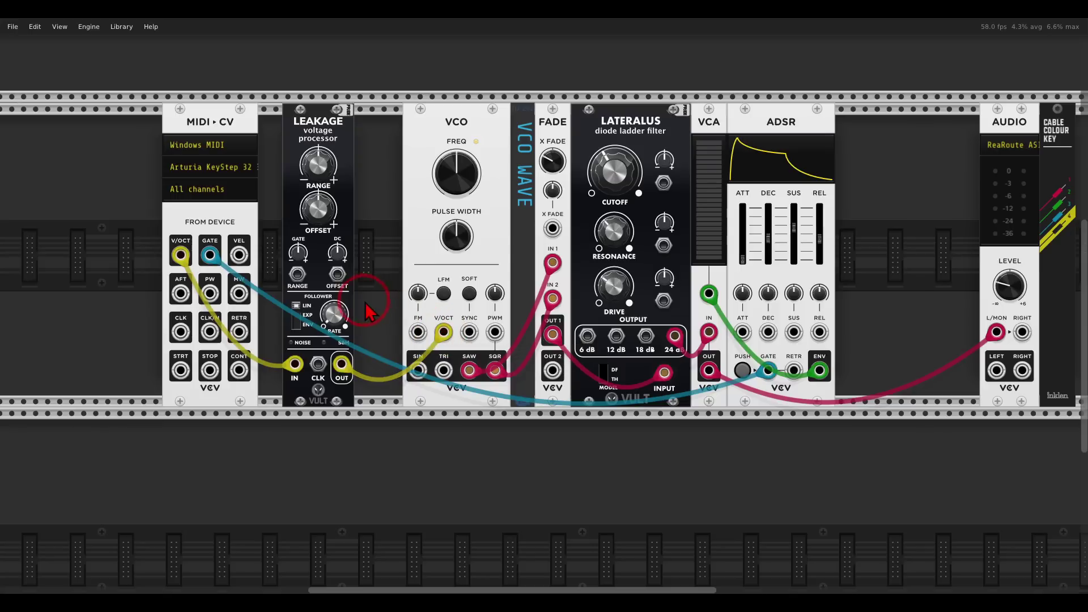
mouse_move(368, 307)
mouse_down()
mouse_move(307, 347)
mouse_move(367, 307)
mouse_up()
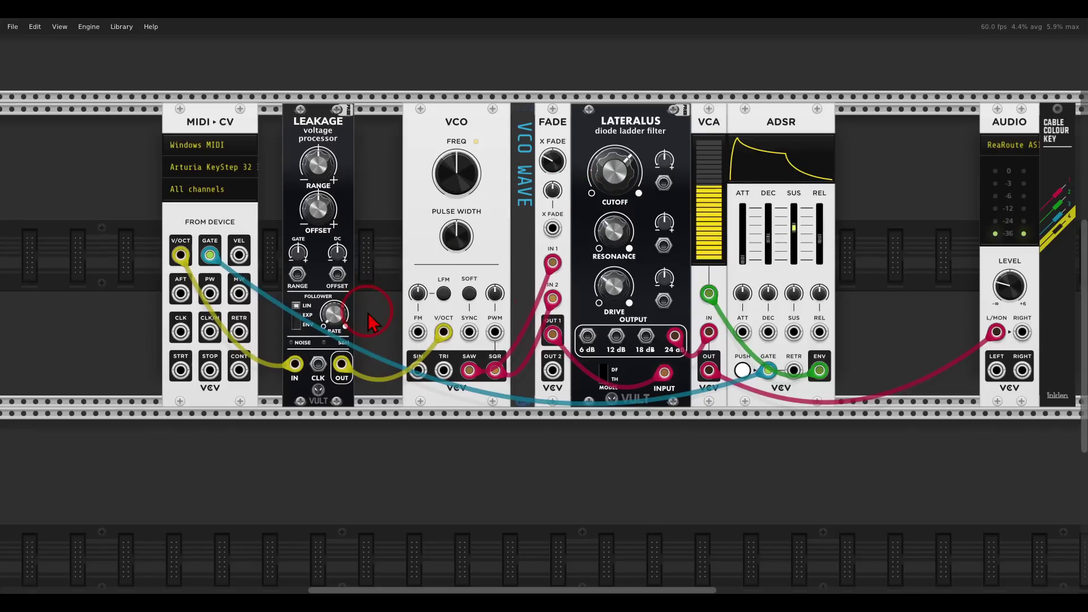
drag(335, 315, 335, 170)
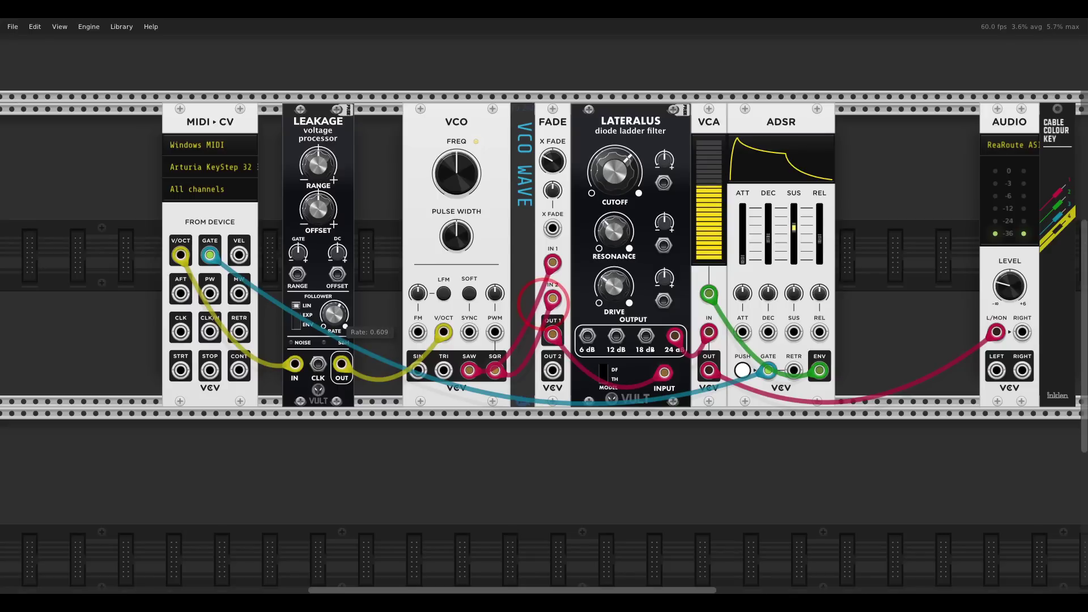
Try out the Leakage module's follower rate, range and offset controls.
drag(335, 315, 338, 322)
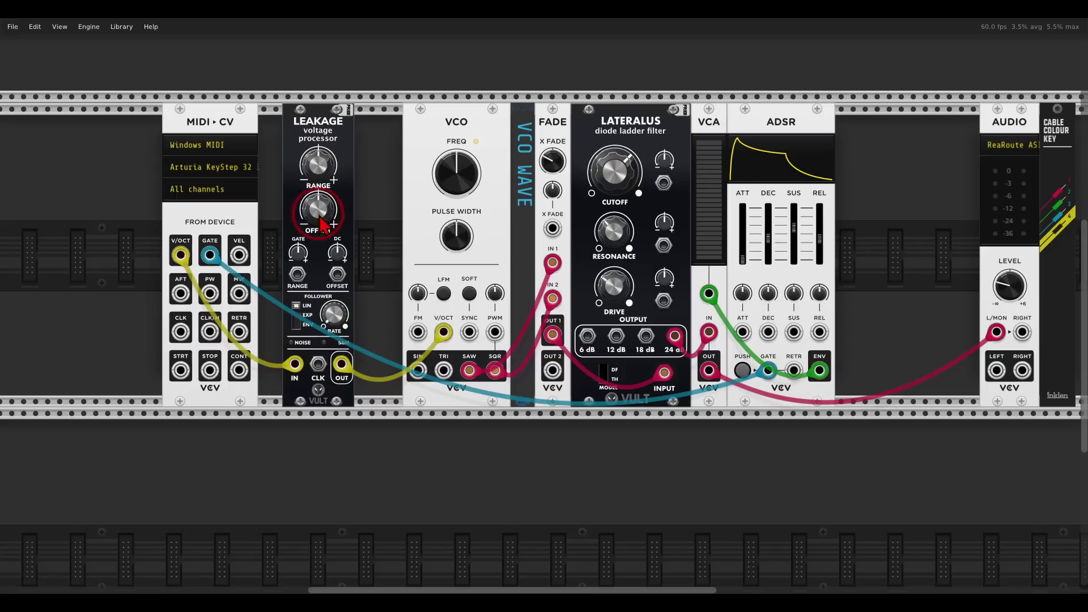
click(332, 167)
drag(332, 177, 545, 303)
drag(330, 197, 545, 301)
Move Leakage away from MIDI-CV and place a Submarine TD-202 text label module directly in front of it.
drag(309, 131, 345, 135)
right_click(307, 143)
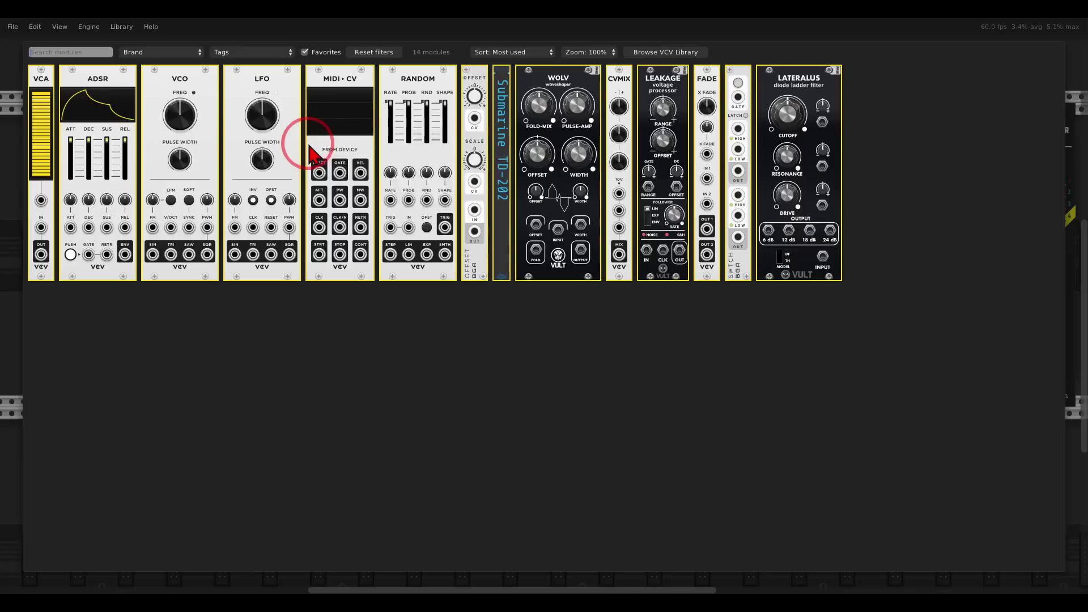
drag(500, 90, 313, 161)
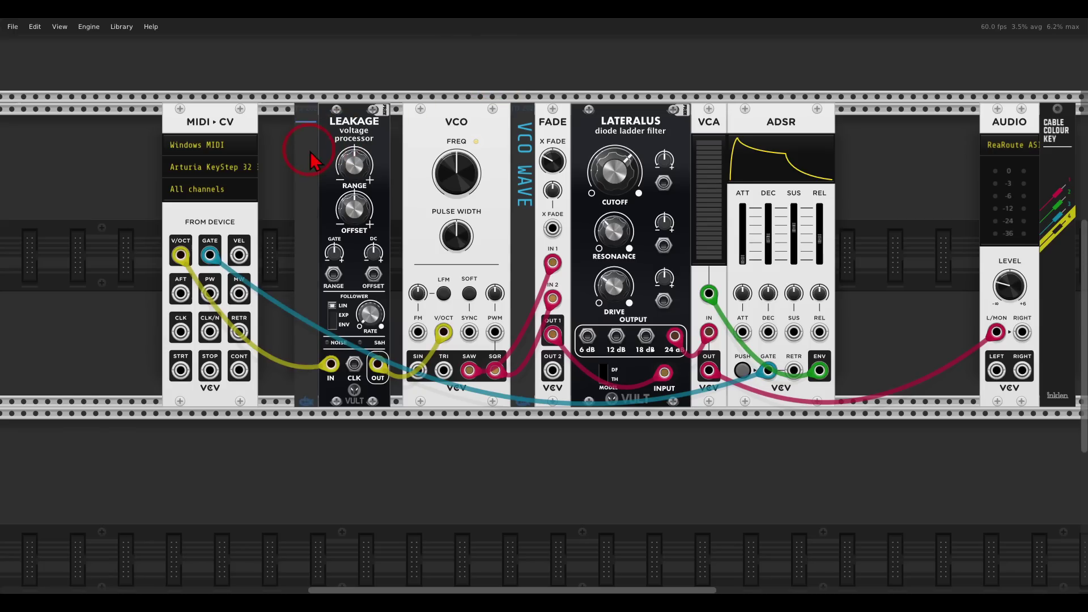
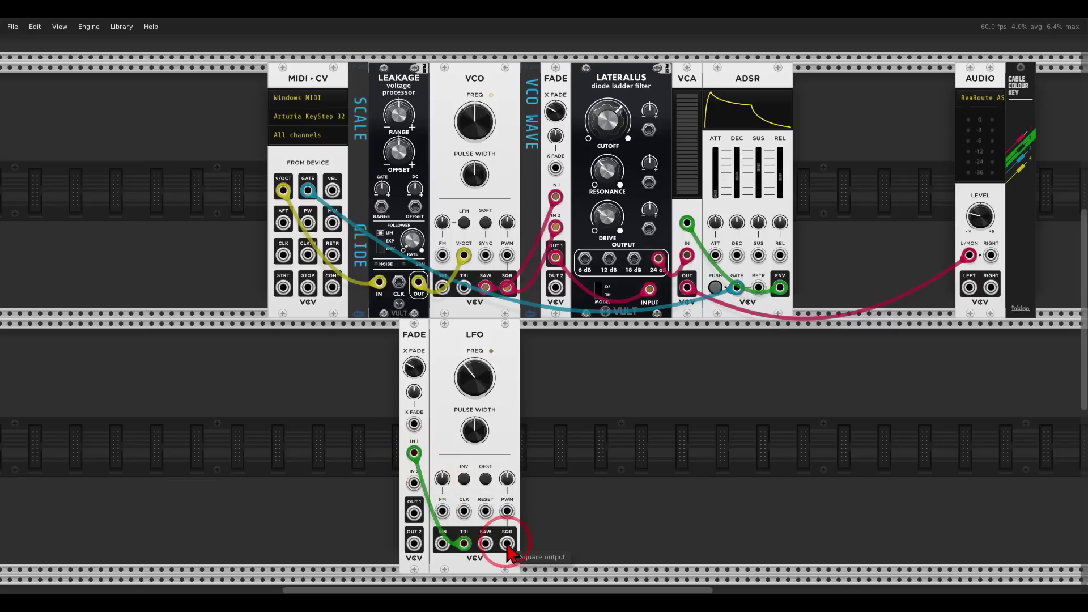
Patch the LFO's square output into IN 2 of the Fade module beside it.
drag(508, 546, 413, 485)
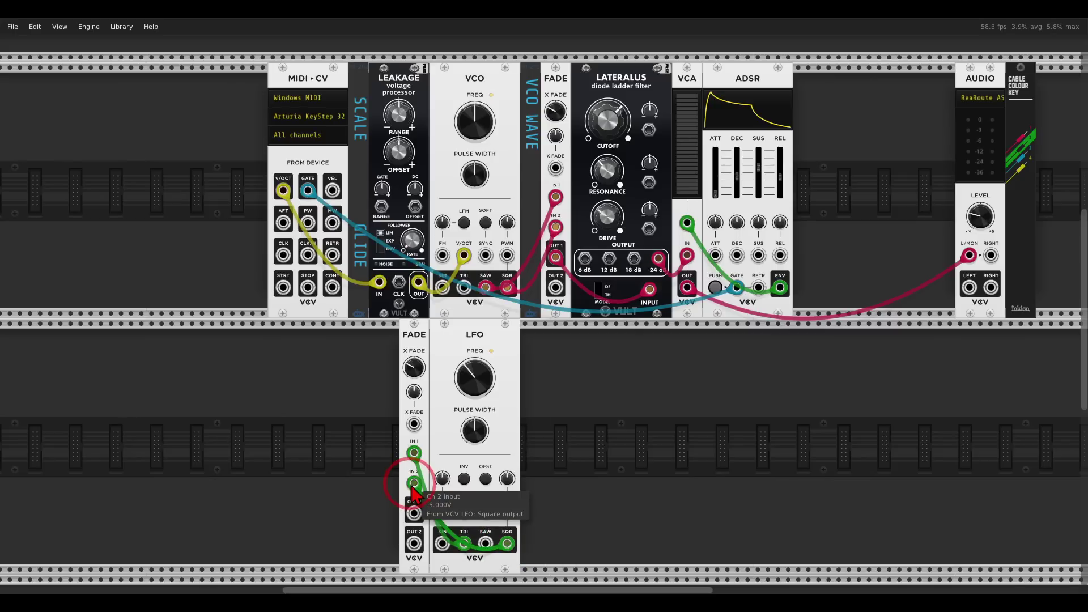
Switch to mavis.png and examine the pitch, PWM and VCF modulation amount controls and the VCO and VCF mod mix knobs.
key(alt+Tab)
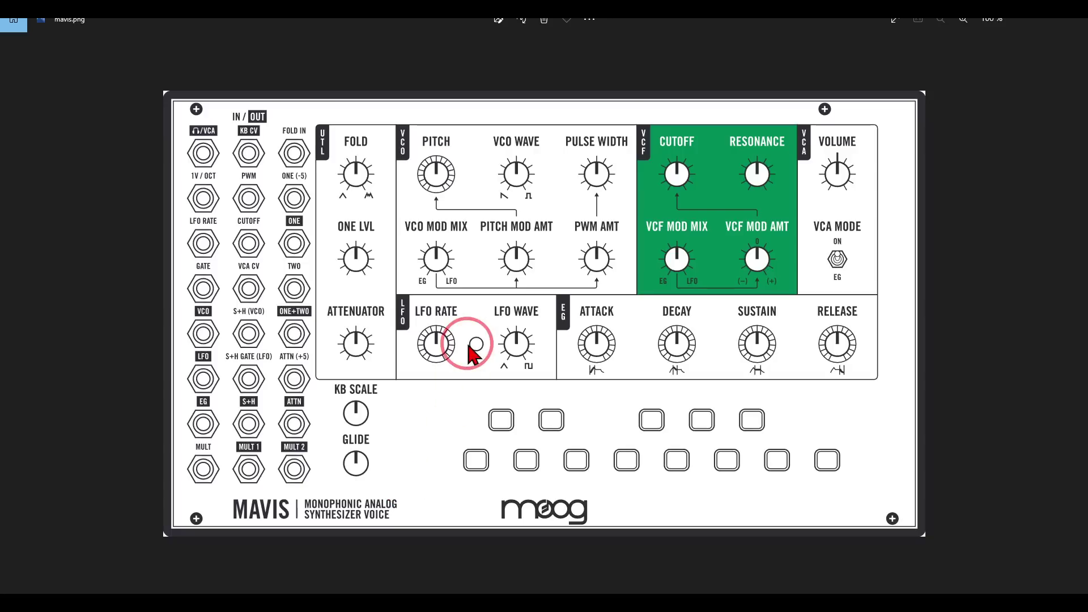
mouse_move(558, 229)
mouse_down()
mouse_move(479, 210)
mouse_move(461, 256)
mouse_move(532, 296)
mouse_move(562, 240)
mouse_move(558, 220)
mouse_move(633, 212)
mouse_move(565, 215)
mouse_move(578, 310)
mouse_move(644, 231)
mouse_up()
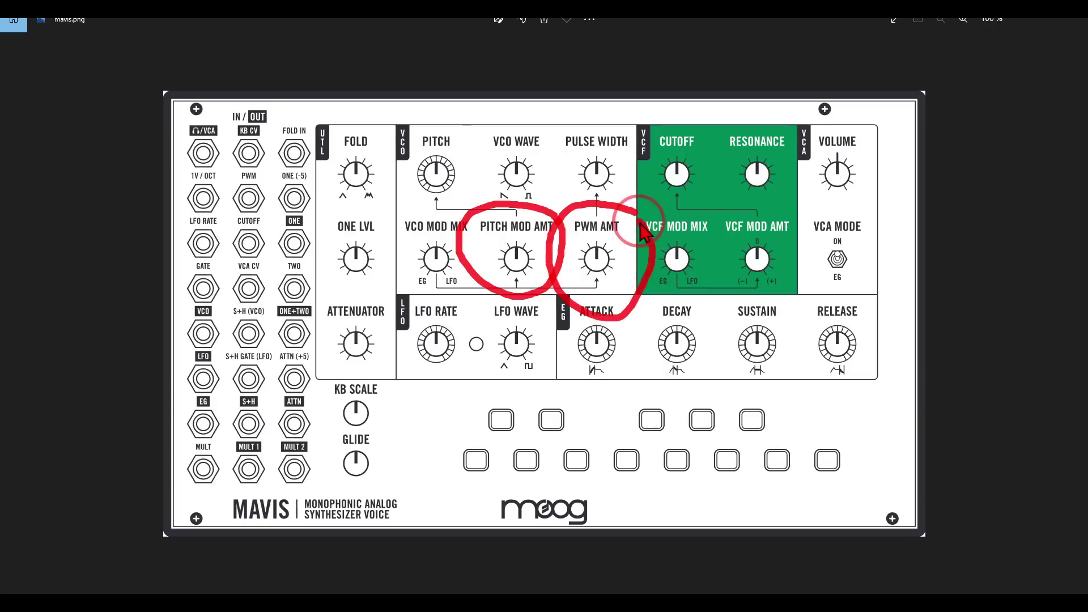
mouse_move(796, 211)
mouse_down()
mouse_move(691, 234)
mouse_move(758, 294)
mouse_move(804, 248)
mouse_move(797, 224)
mouse_up()
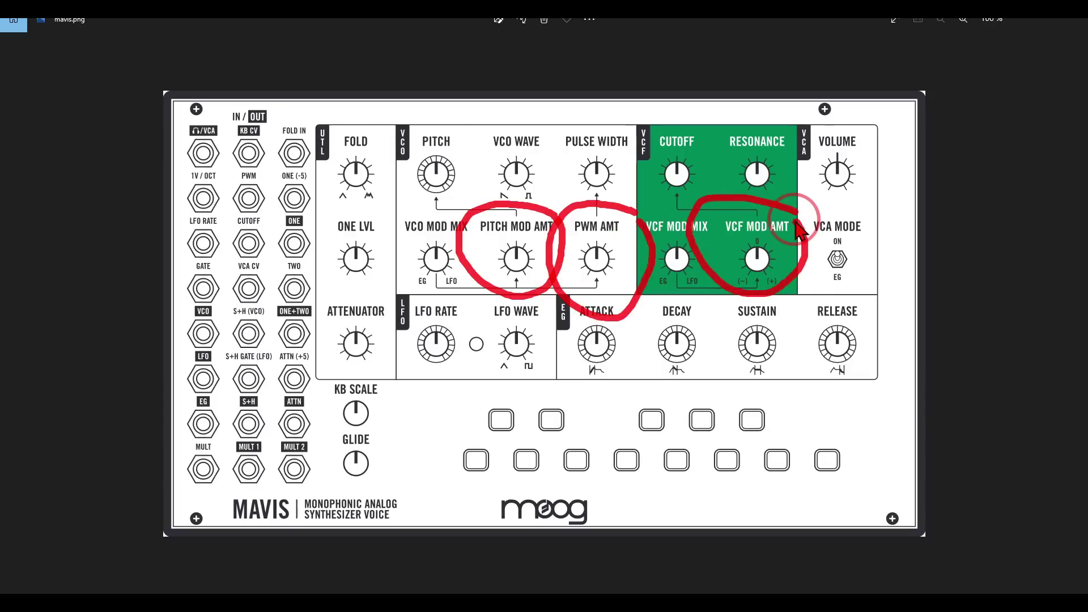
key(Escape)
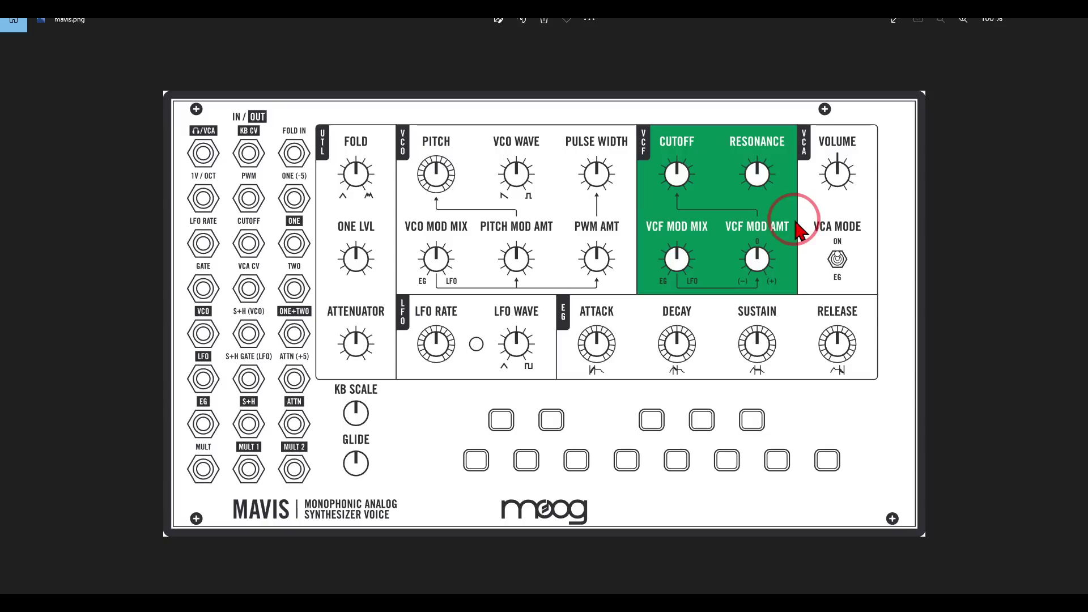
mouse_move(464, 233)
mouse_down()
mouse_move(410, 237)
mouse_move(406, 301)
mouse_move(470, 313)
mouse_move(480, 254)
mouse_move(465, 235)
mouse_up()
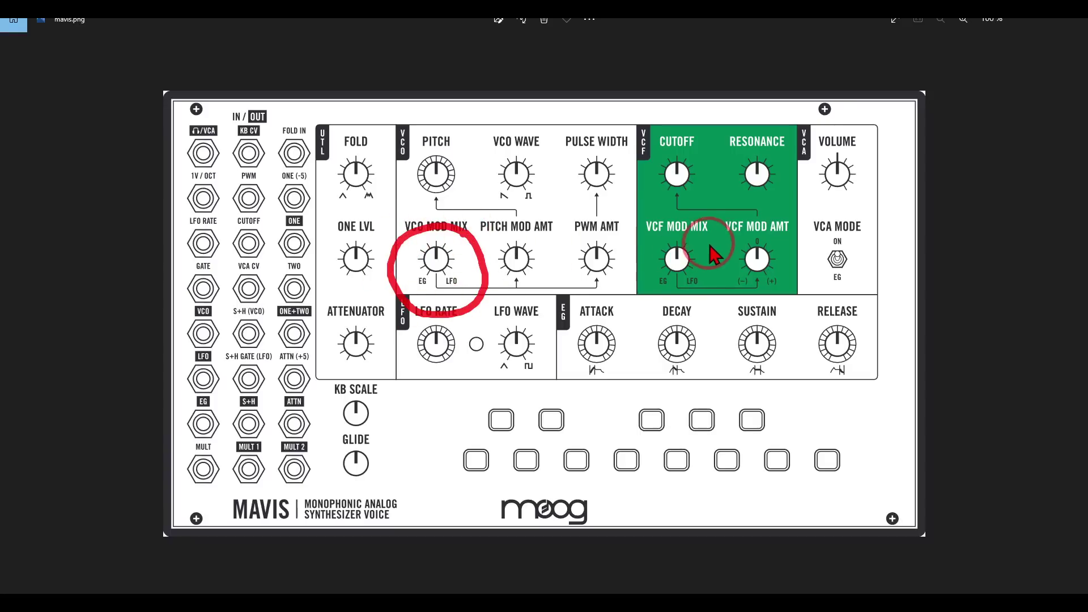
mouse_move(709, 238)
mouse_down()
mouse_move(637, 269)
mouse_move(674, 302)
mouse_move(729, 256)
mouse_move(696, 237)
mouse_up()
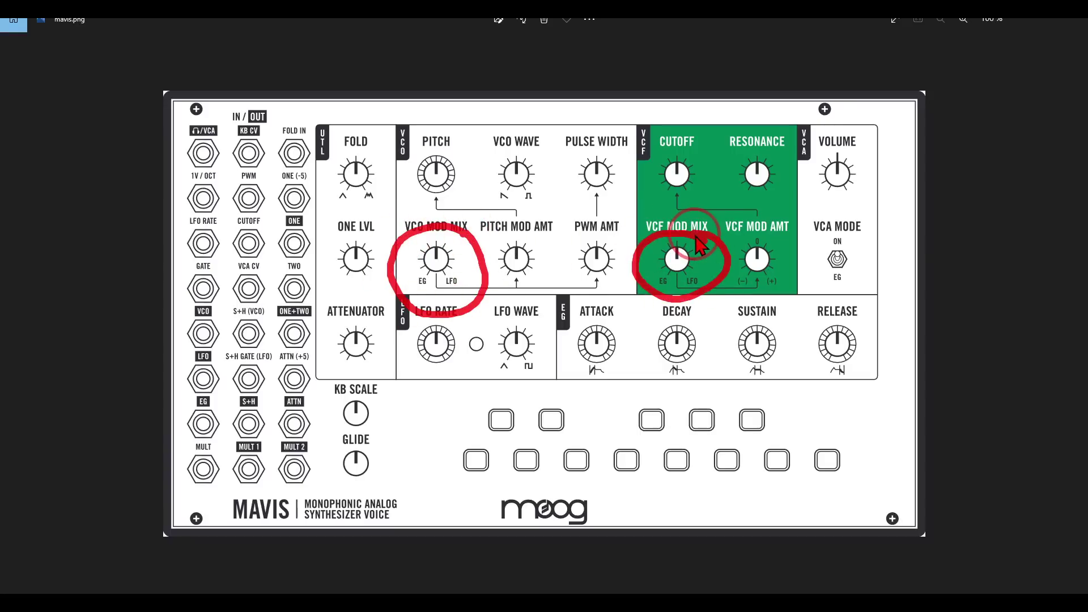
click(669, 340)
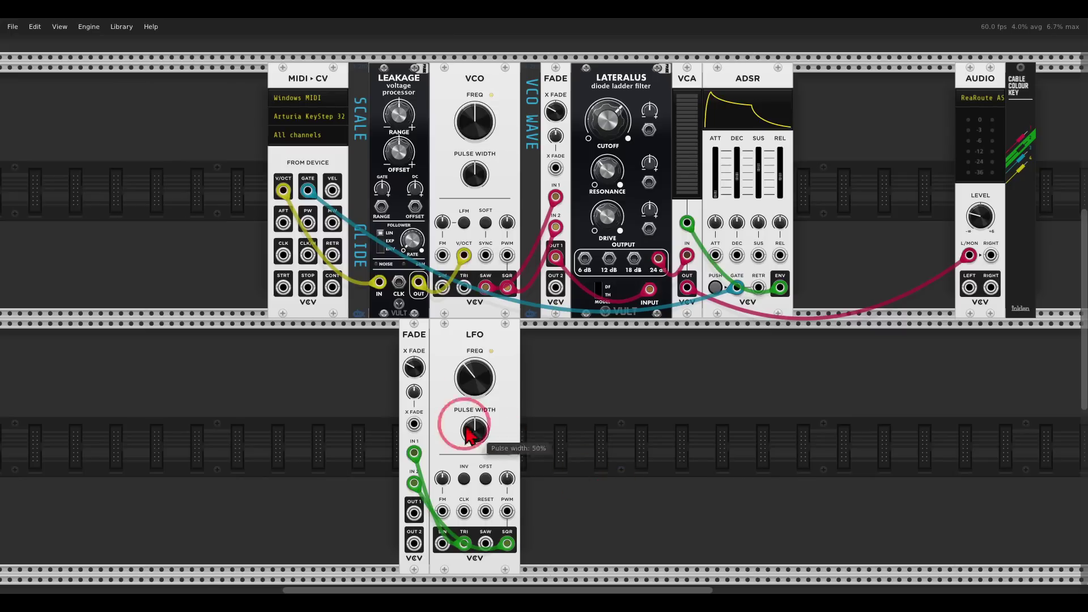
Duplicate the LFO's Fade module twice without cables and space the copies apart in the same row.
key(ctrl+d)
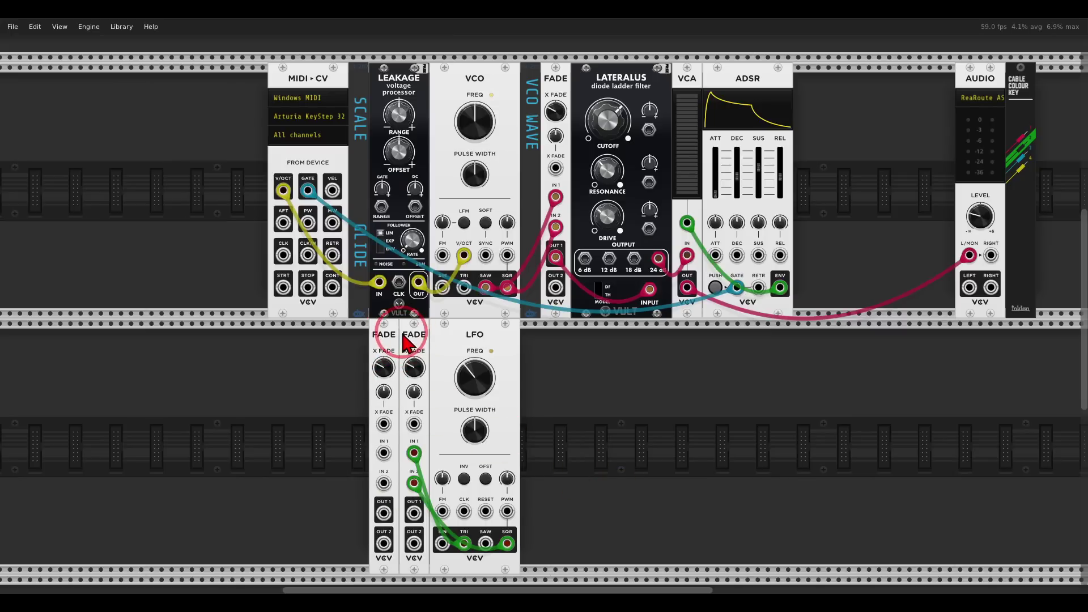
key(ctrl+d)
drag(388, 332, 361, 335)
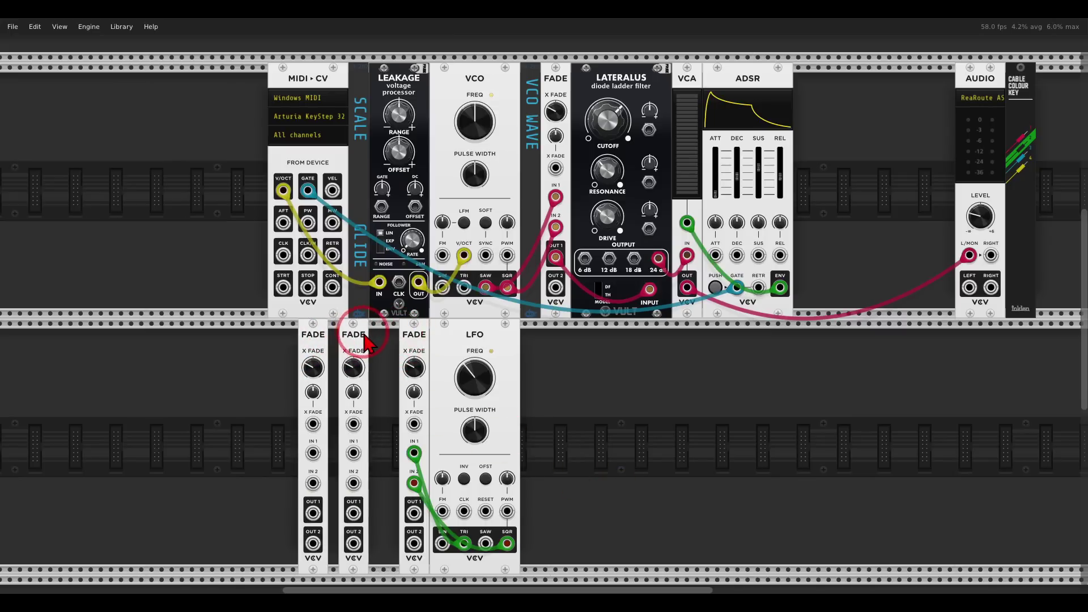
Add a TD-202 text label in front of the outermost Fade copy and write VCO MOD MIX on it.
right_click(286, 340)
click(497, 101)
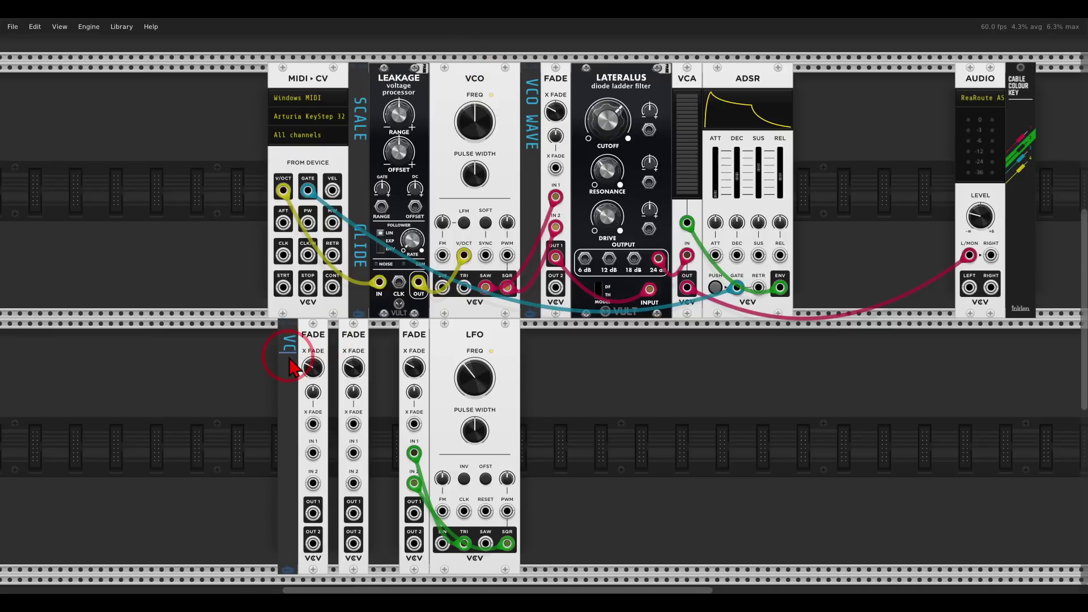
click(290, 360)
text(VCO MOD MIX)
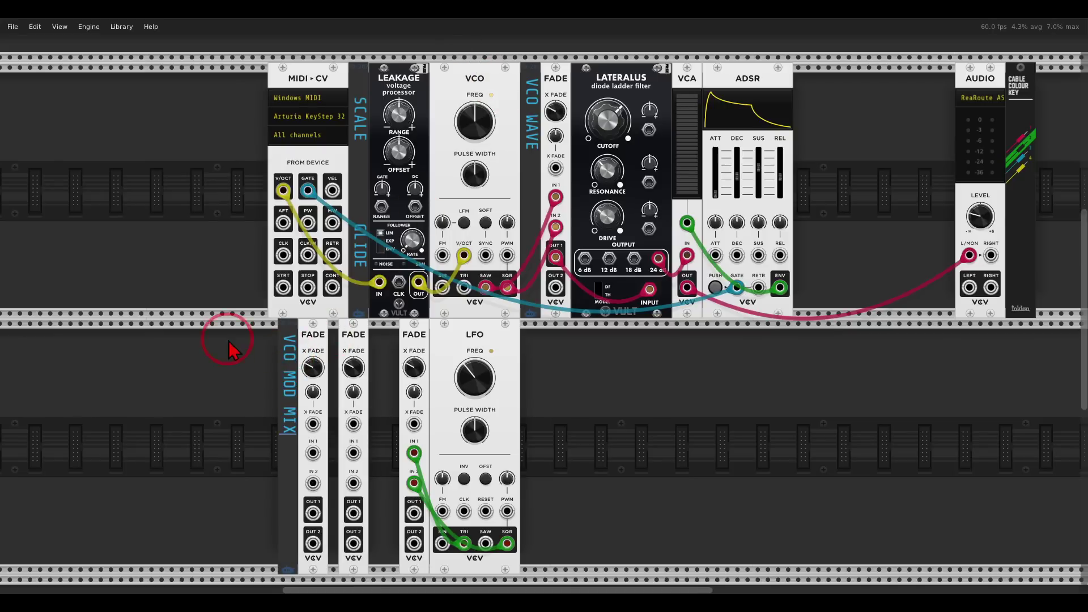
Duplicate the VCO MOD MIX label in front of the second Fade copy and change its text to VCF MOD MIX.
mouse_move(316, 328)
mouse_down()
mouse_move(292, 338)
mouse_move(301, 330)
mouse_up()
key(ctrl+d)
click(332, 363)
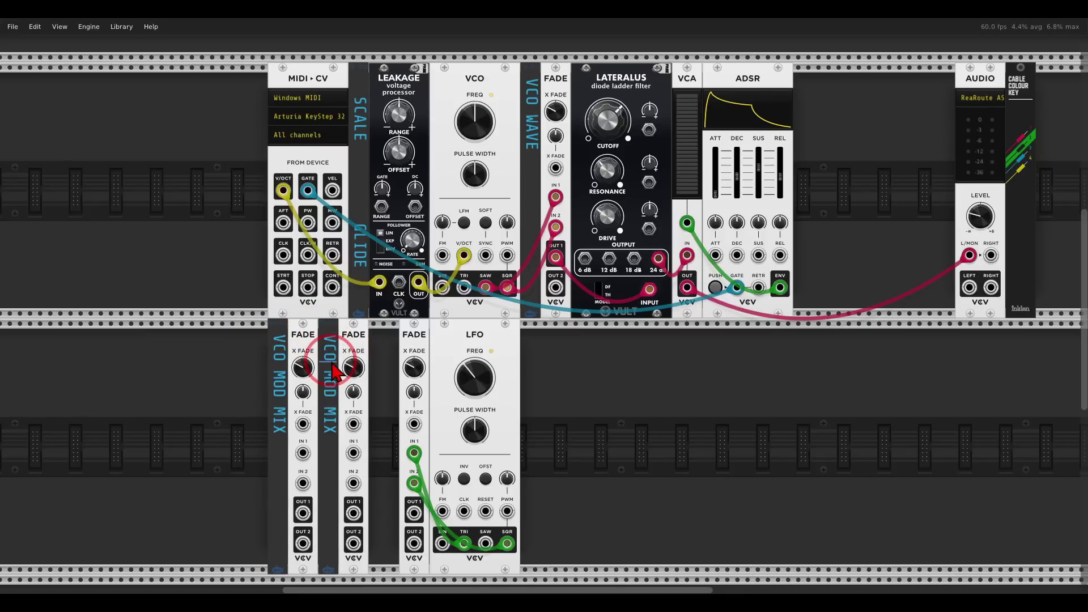
key(BackSpace)
text(F)
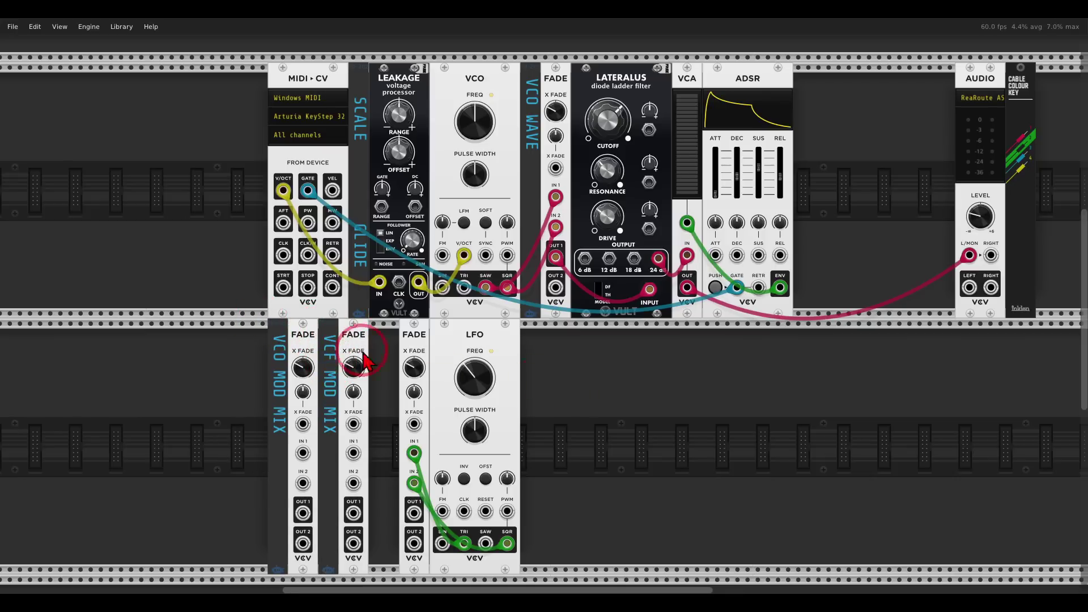
Duplicate the VCF MOD MIX label, place it in front of the LFO's Fade and rename it LFO WAVE.
key(ctrl+d)
drag(382, 329, 393, 330)
click(395, 379)
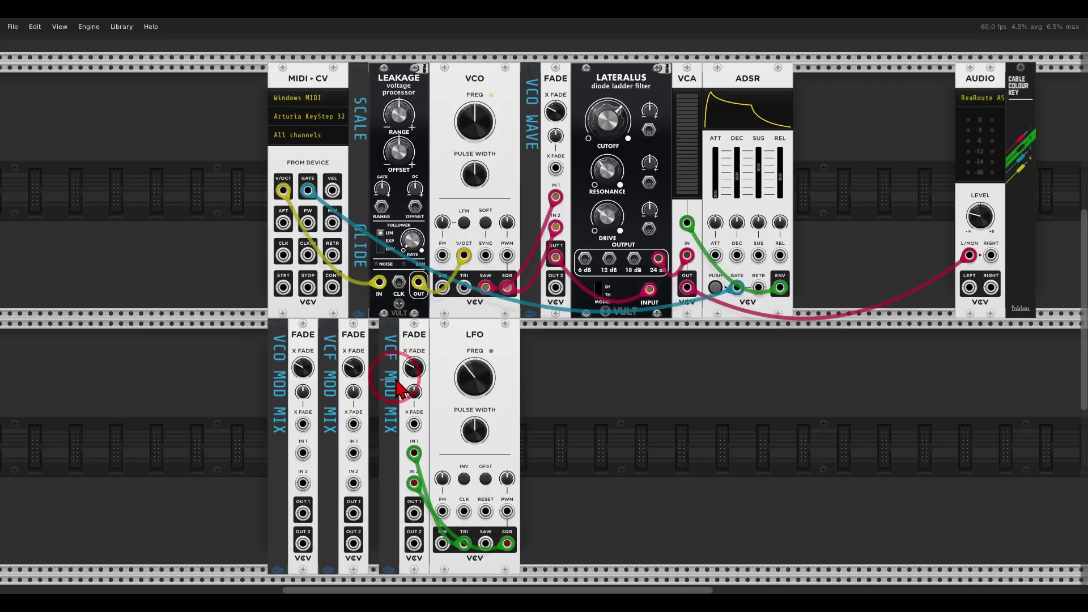
key(ctrl+a)
text(LF)
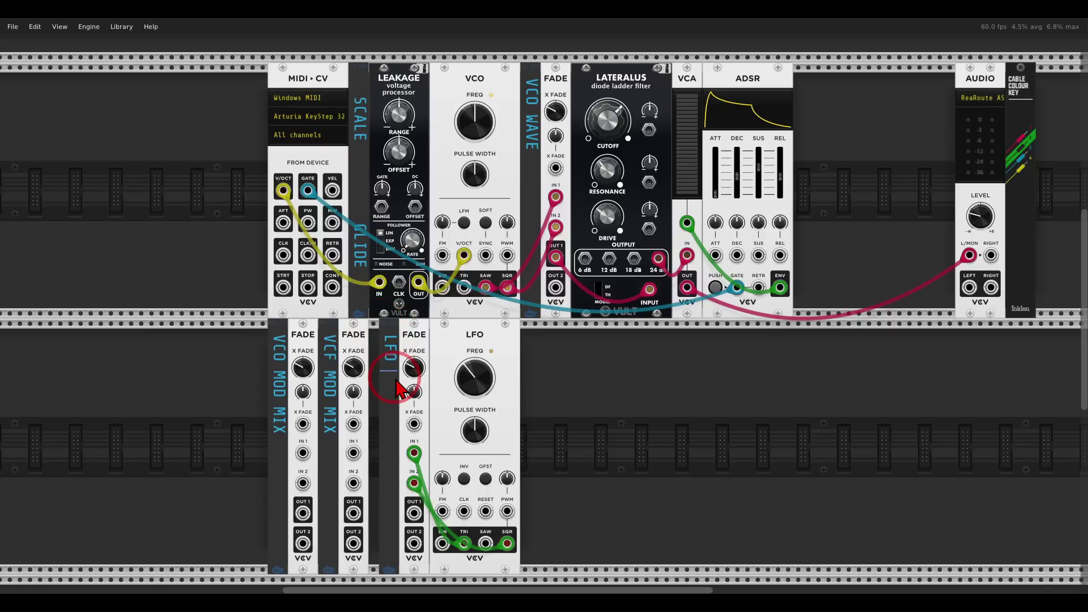
text(O WAVE)
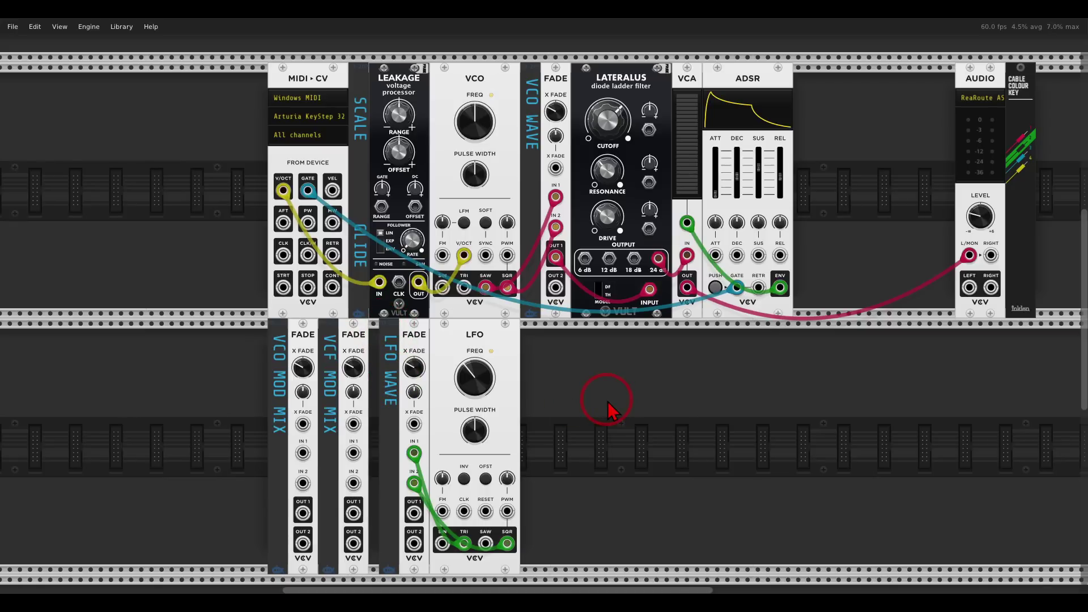
Patch the LFO WAVE Fade's OUT 1 into IN 1 of both mod mix Fades, and the ADSR's ENV into IN 2 of both.
drag(414, 512, 303, 452)
drag(414, 513, 353, 452)
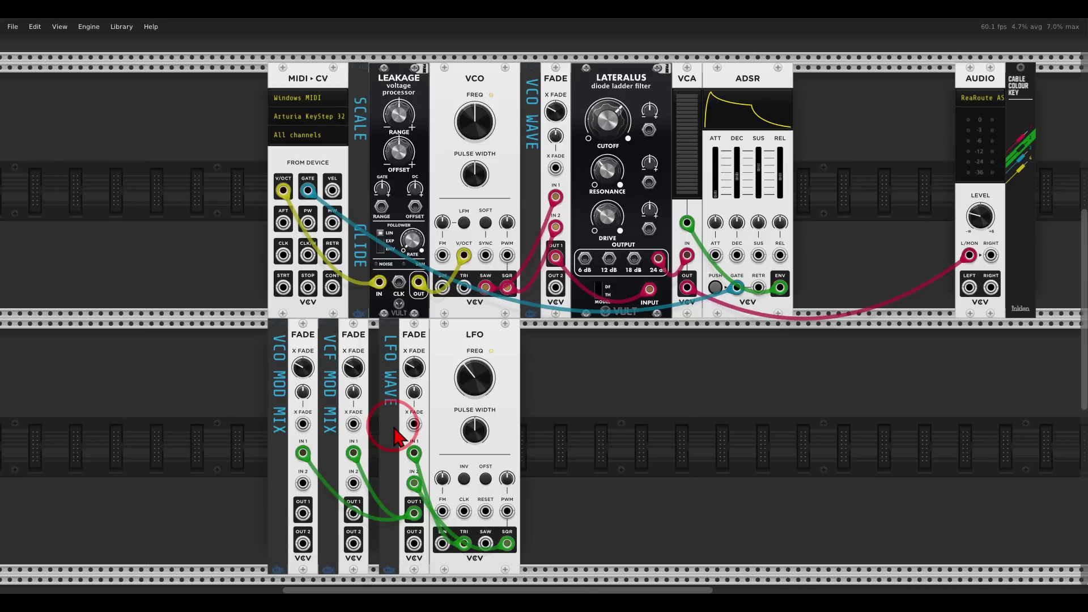
drag(780, 287, 303, 484)
ctrl+shift+drag(302, 484, 351, 486)
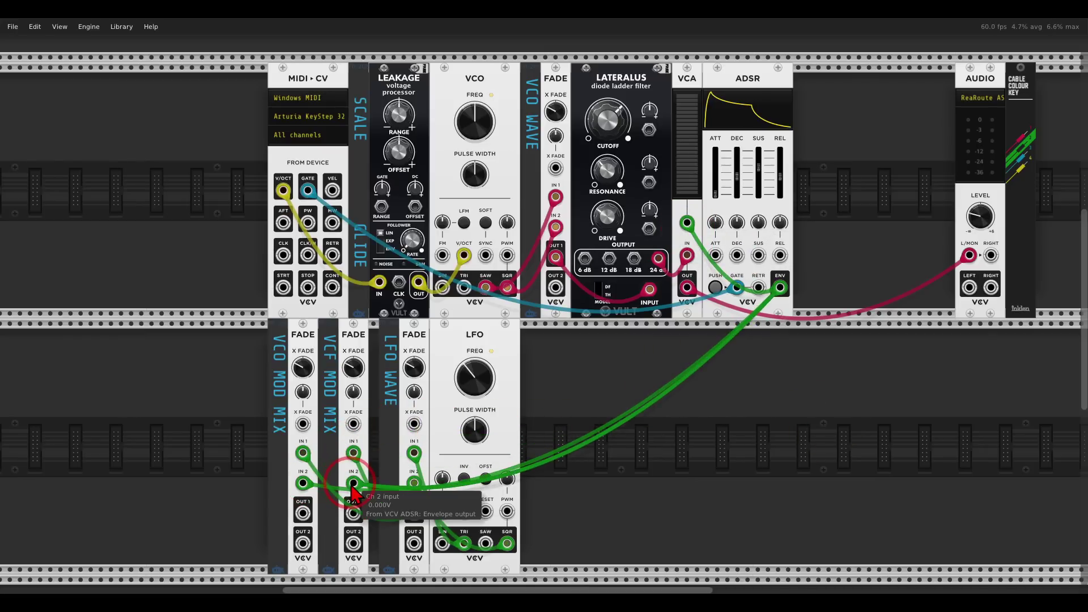
Turn the crossfade of the LFO WAVE, VCF MOD MIX and VCO MOD MIX Fades down to minimum.
drag(413, 368, 414, 315)
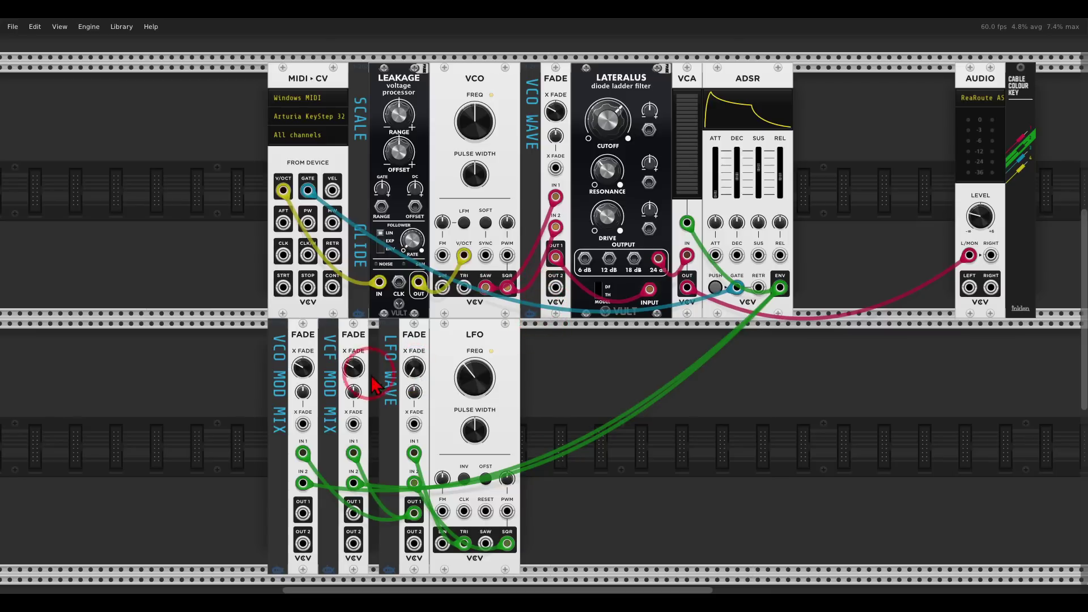
drag(353, 368, 304, 391)
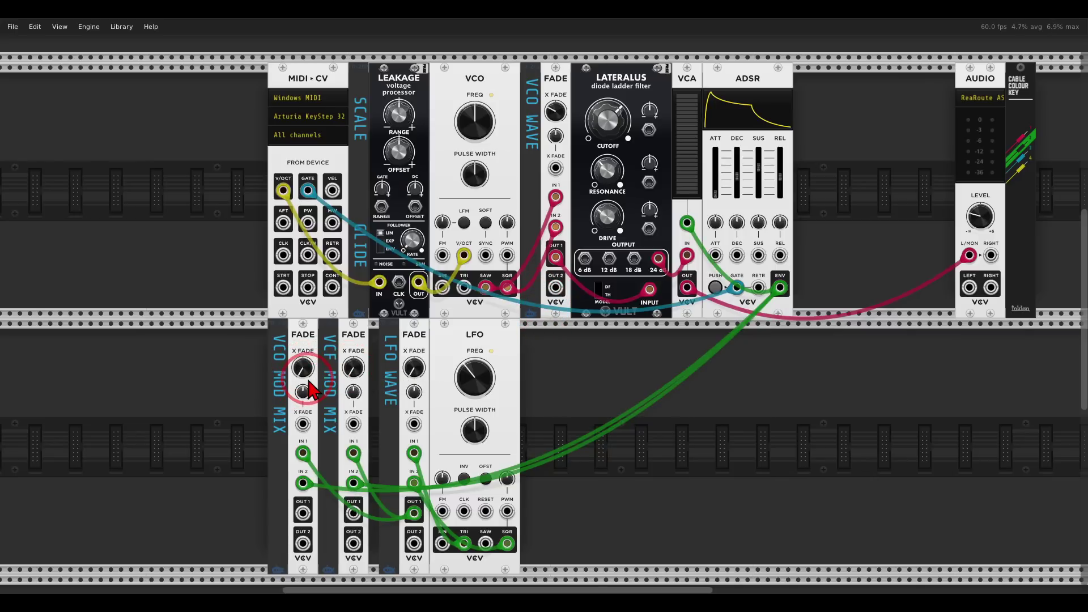
Patch the VCO MOD MIX Fade's OUT 1 into the VCO's FM and PWM inputs.
drag(303, 513, 442, 256)
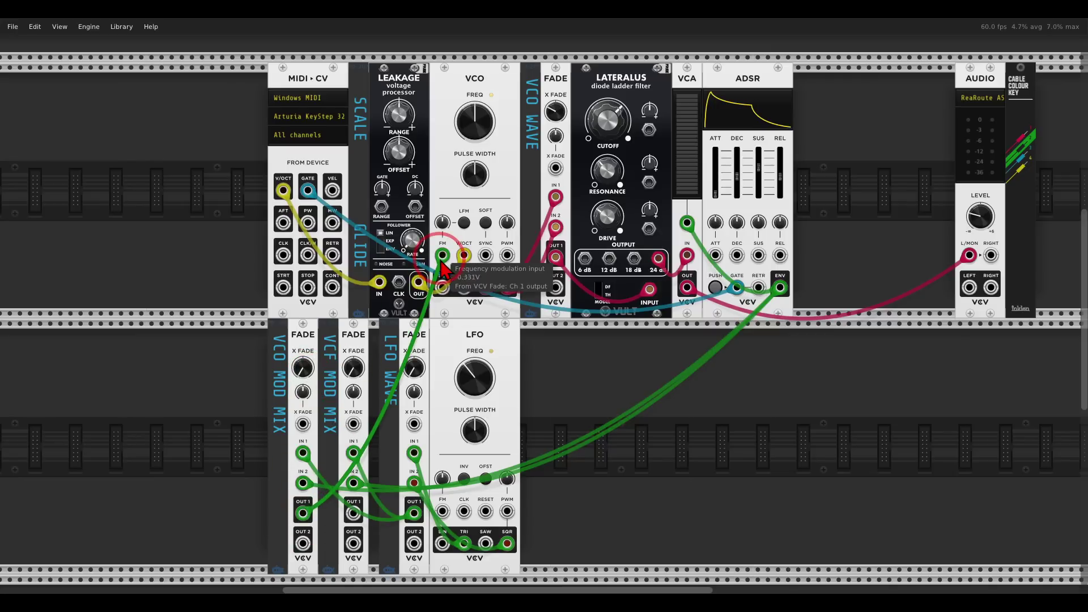
drag(442, 259, 507, 257)
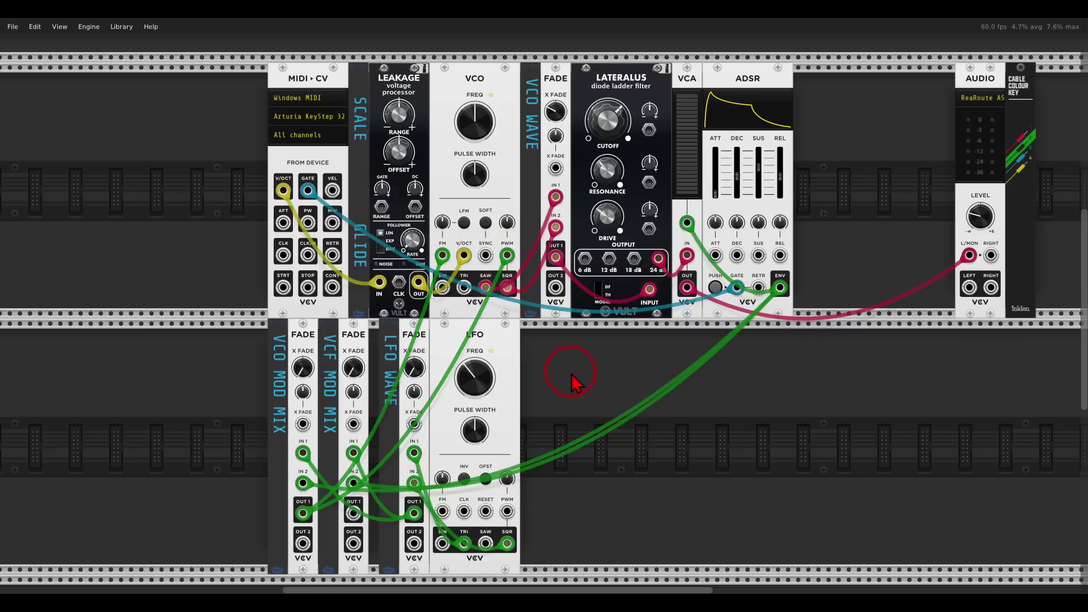
Patch the VCF MOD MIX Fade's OUT 1 into the Lateralus cutoff modulation input and raise its modulation amount.
drag(353, 513, 649, 130)
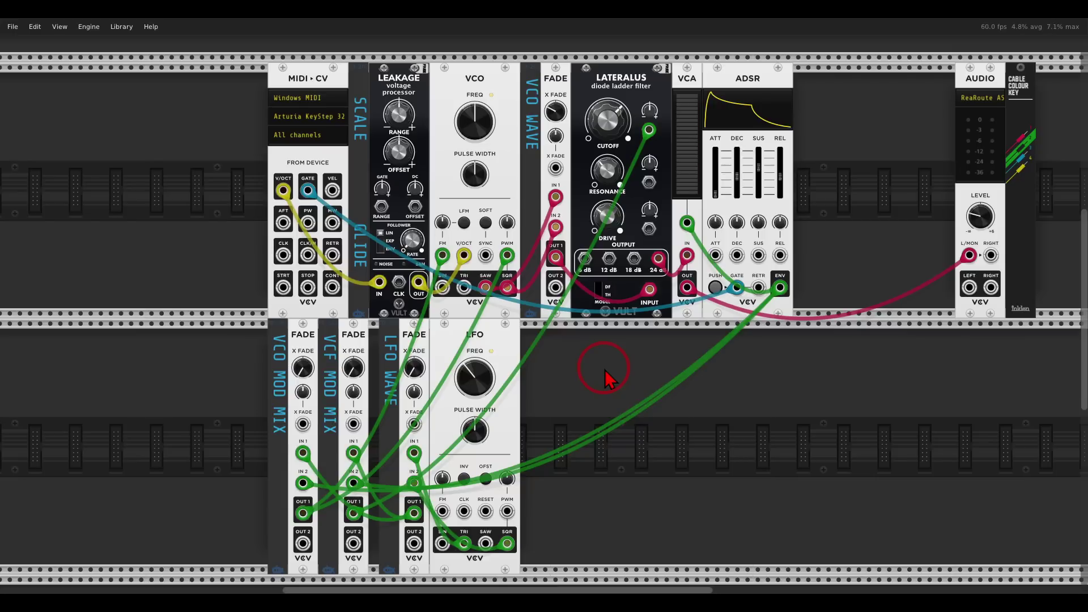
drag(648, 114, 648, 113)
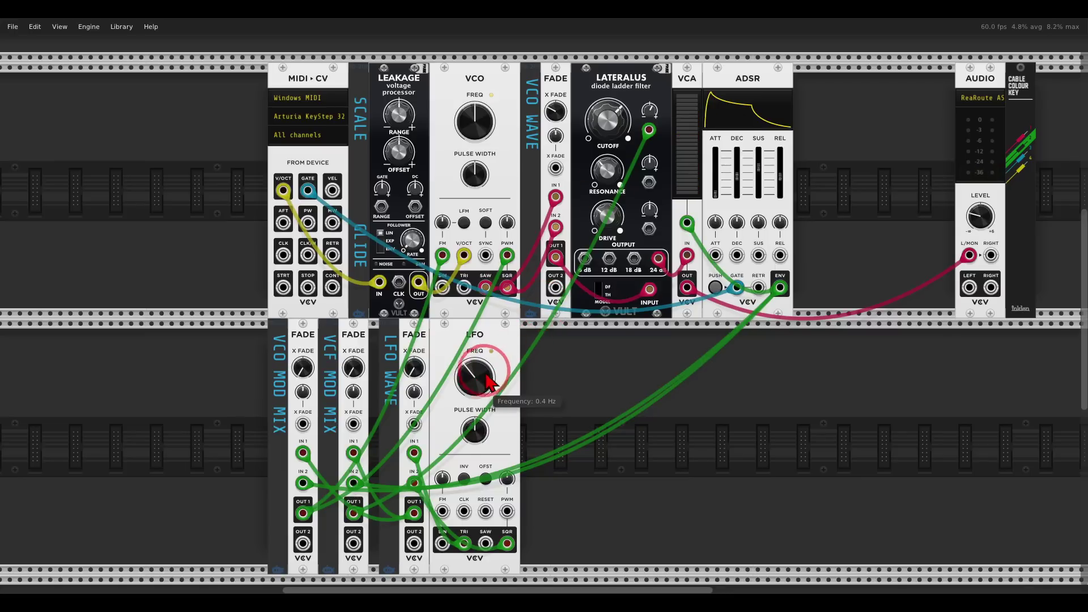
Raise the LFO frequency to about 7.6 Hz and set the LFO WAVE crossfade to about 22.9%.
mouse_move(489, 383)
mouse_down()
mouse_move(479, 377)
mouse_move(541, 309)
mouse_up()
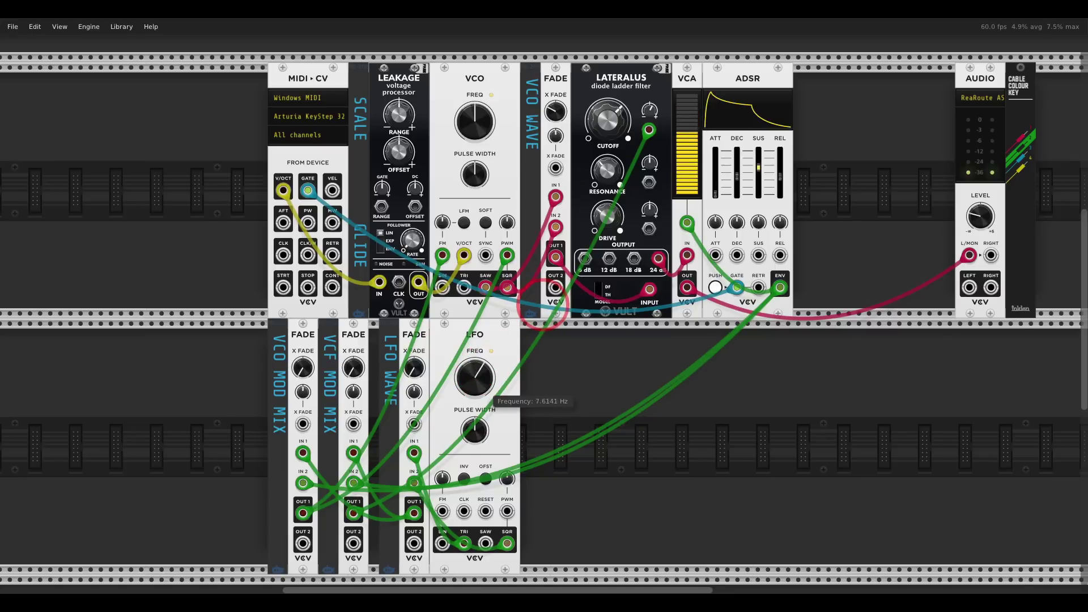
drag(475, 369, 543, 314)
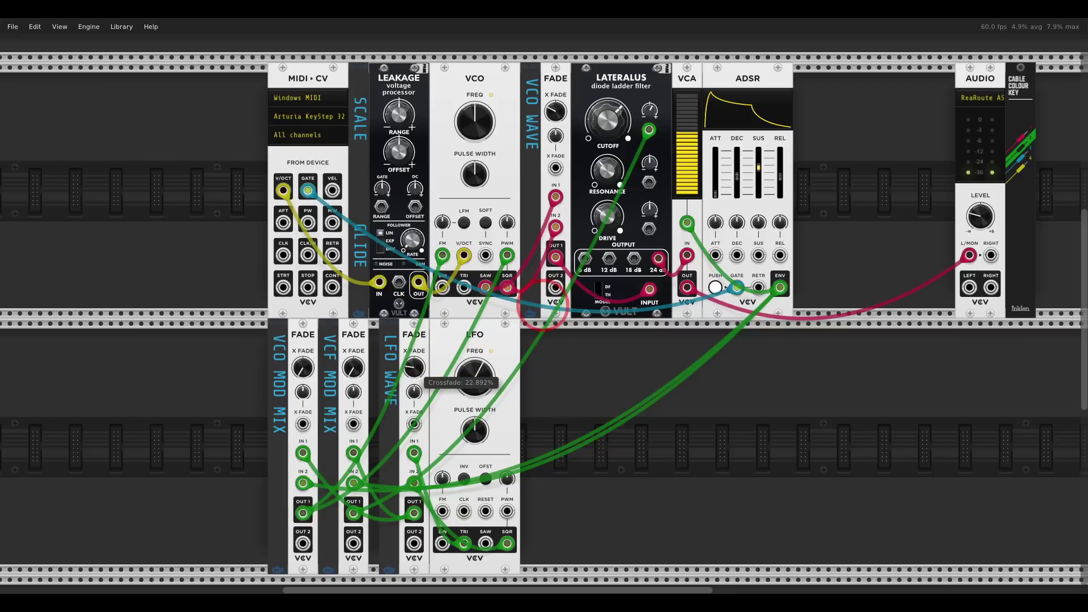
click(415, 370)
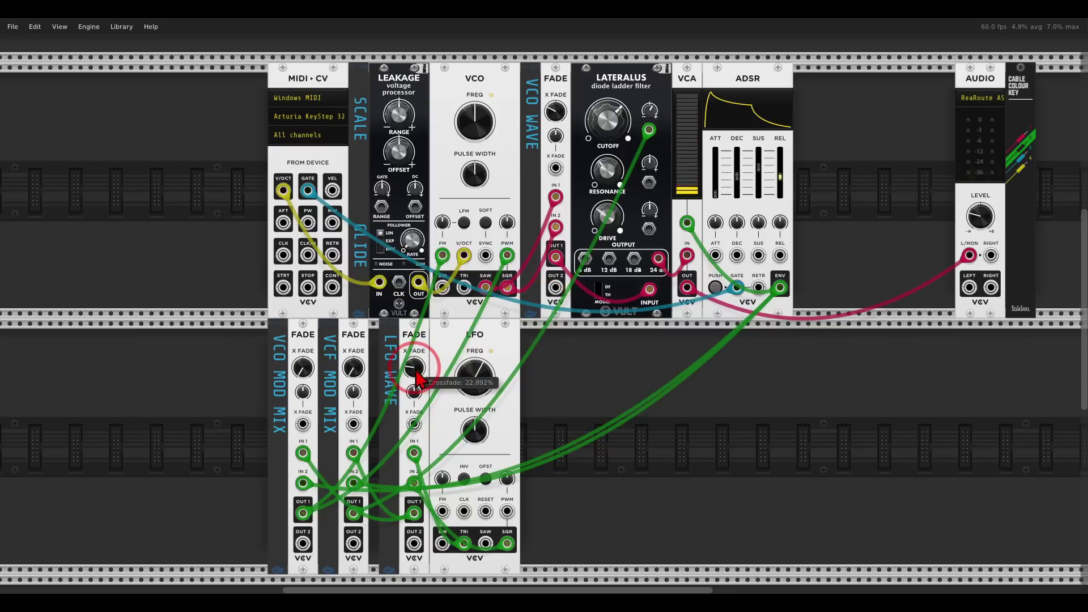
click(405, 363)
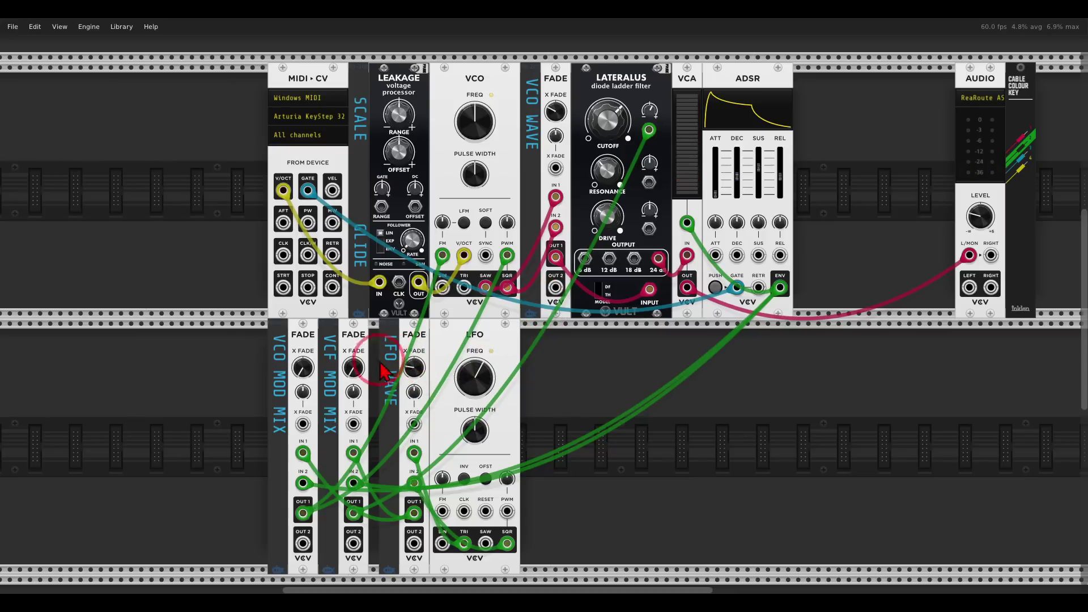
Raise the VCF MOD MIX crossfade to about 46.3% to blend the LFO with the envelope.
drag(355, 367, 544, 304)
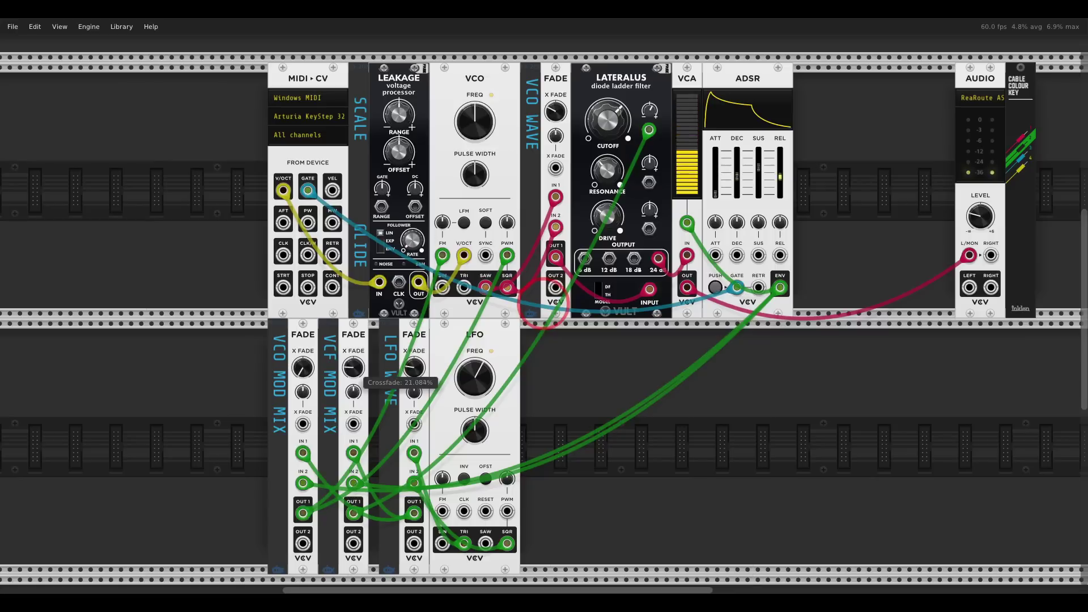
mouse_move(353, 391)
mouse_down()
mouse_move(357, 370)
mouse_move(358, 383)
mouse_up()
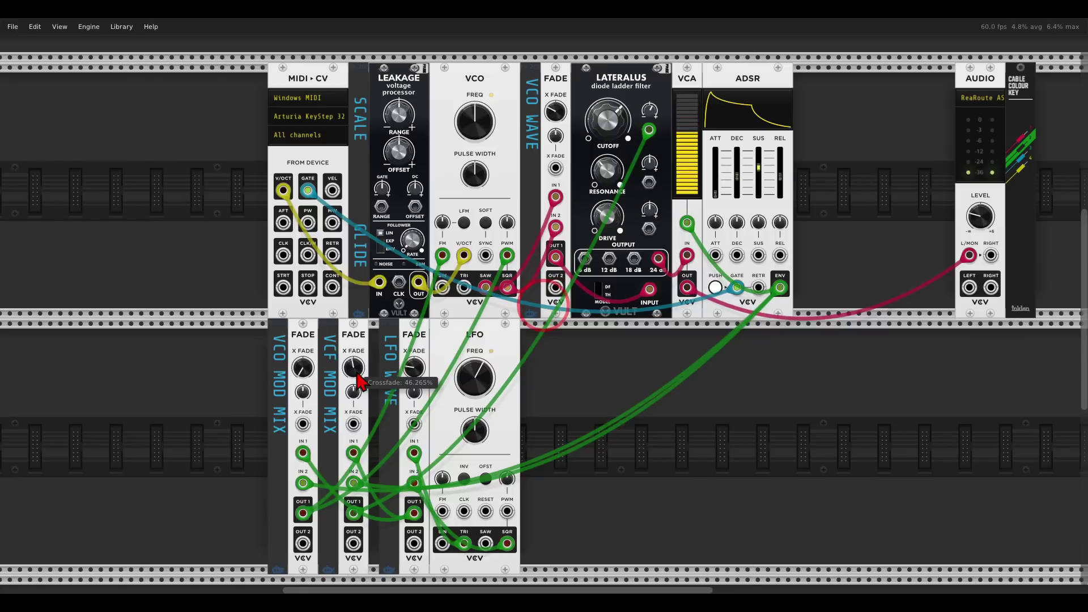
Fine-tune the patch by setting the Lateralus cutoff to about 0.596 and the ADSR sustain to about 66.2%.
drag(621, 135, 621, 135)
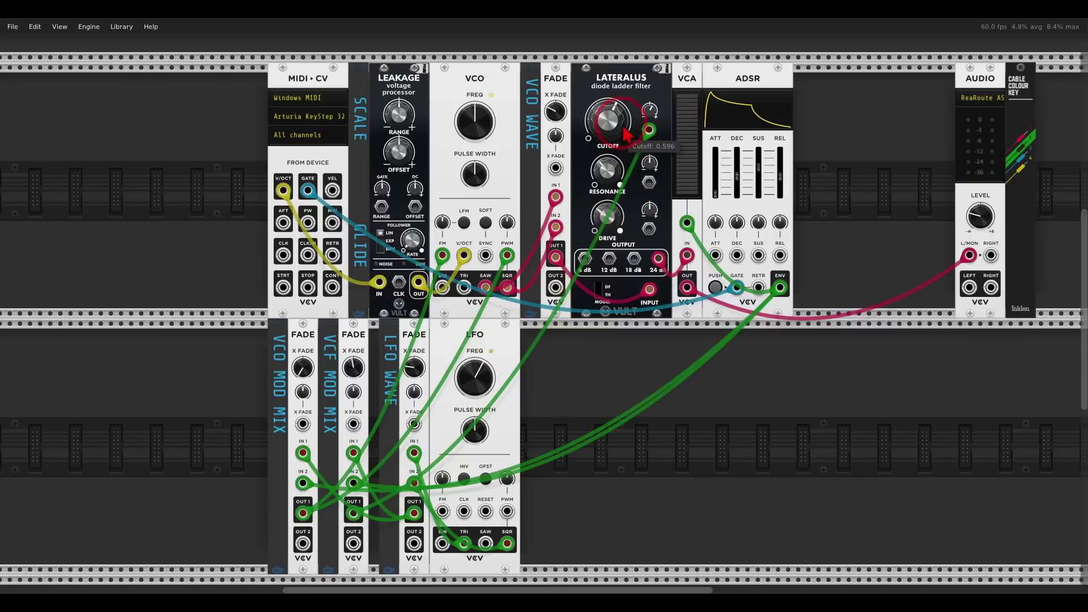
click(651, 113)
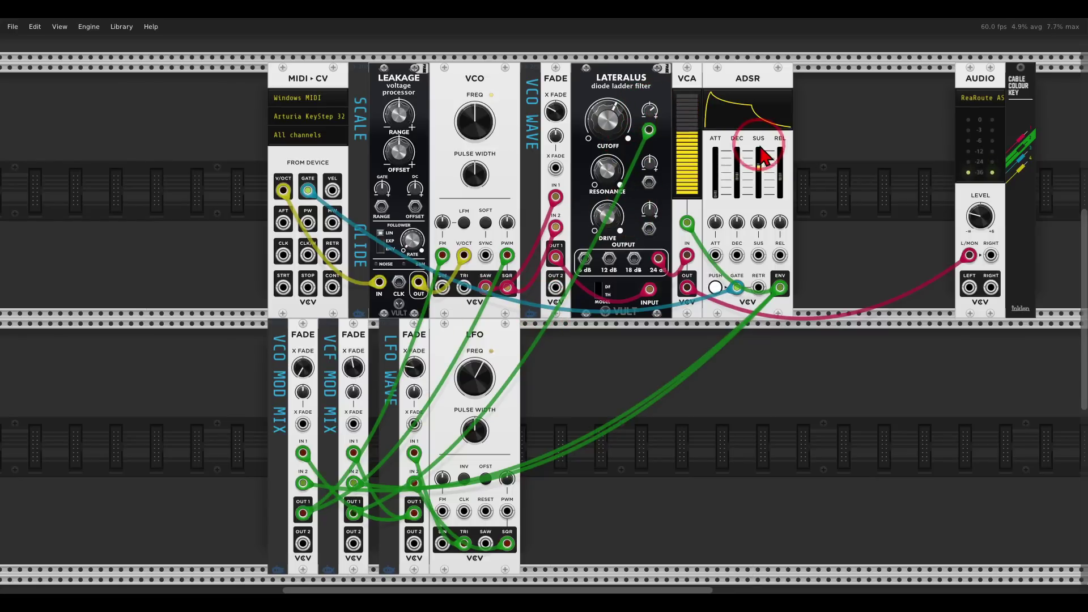
drag(761, 171, 761, 168)
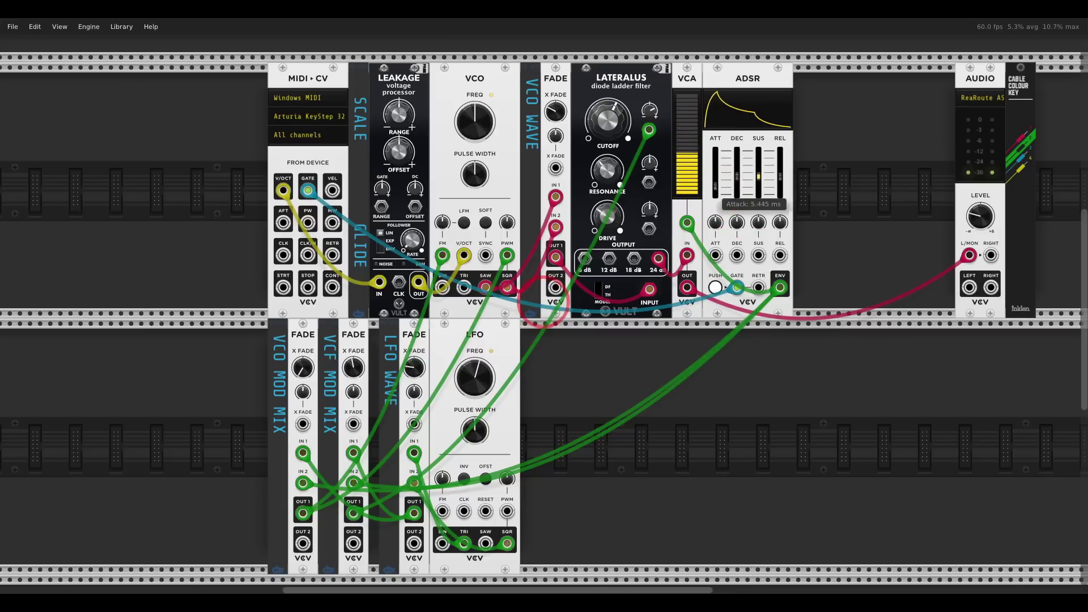
click(758, 185)
drag(758, 184, 764, 187)
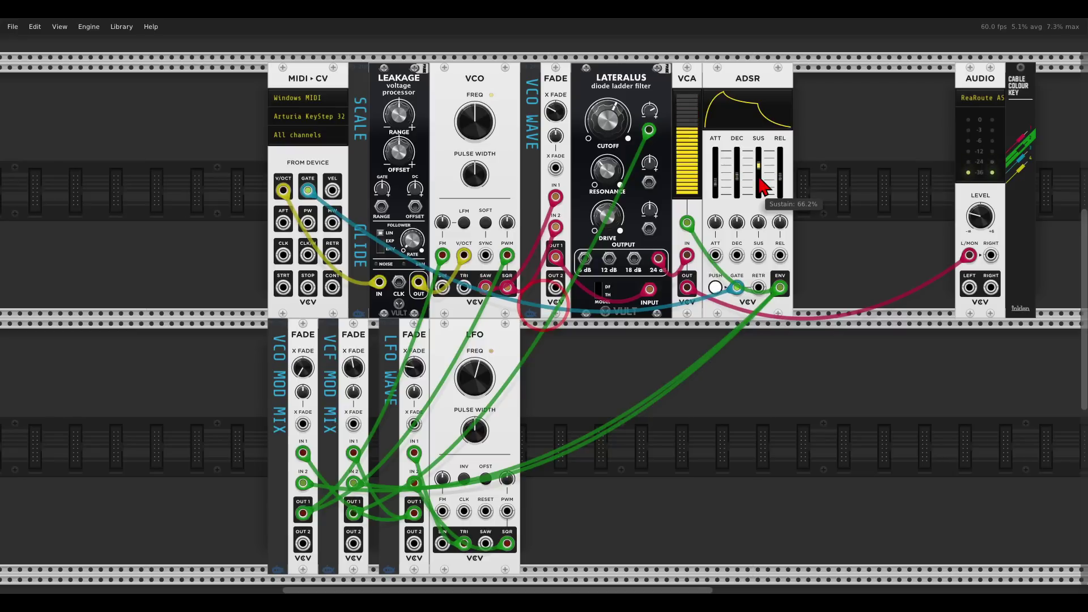
drag(482, 390, 486, 392)
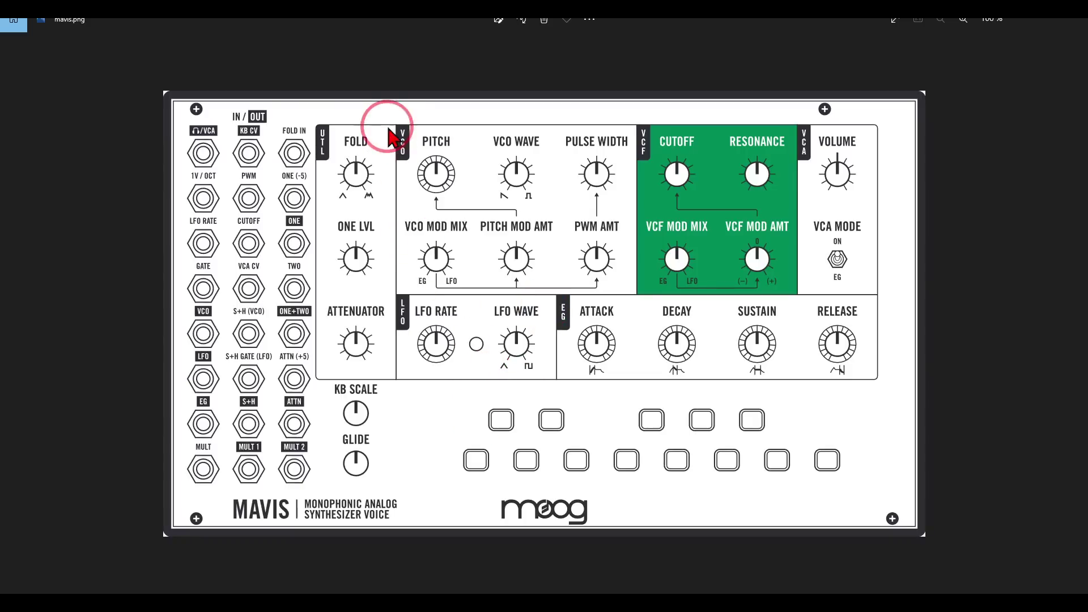
Make room after the VCO WAVE Fade by moving the Lateralus, VCA and ADSR along the rack, and add the Vult Wolv waveshaper there.
mouse_move(391, 138)
mouse_down()
mouse_move(351, 232)
mouse_move(390, 161)
mouse_up()
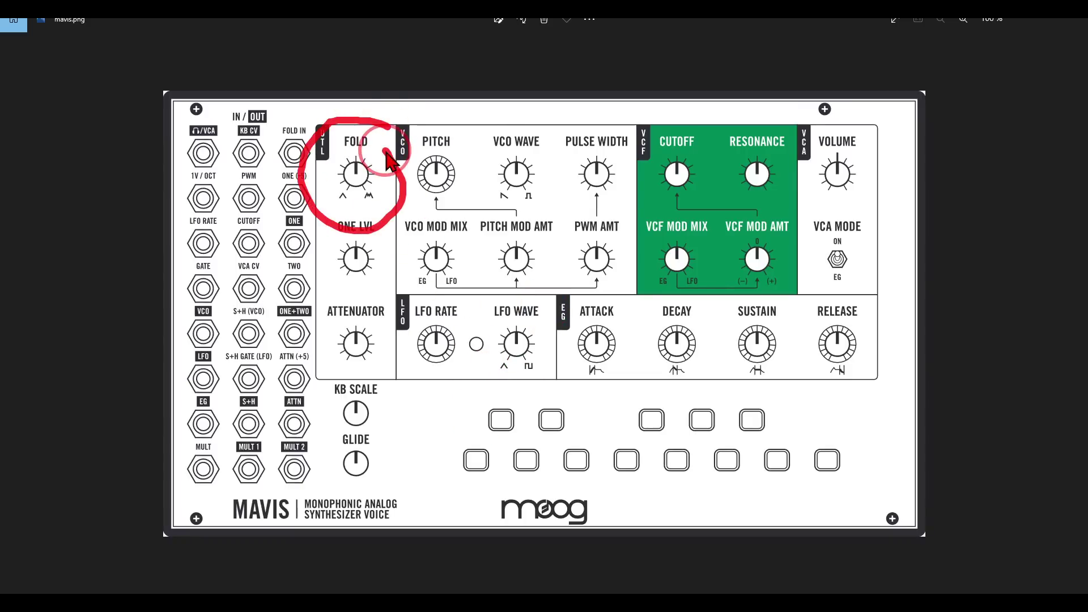
mouse_move(298, 127)
mouse_down()
mouse_move(255, 143)
mouse_move(320, 146)
mouse_up()
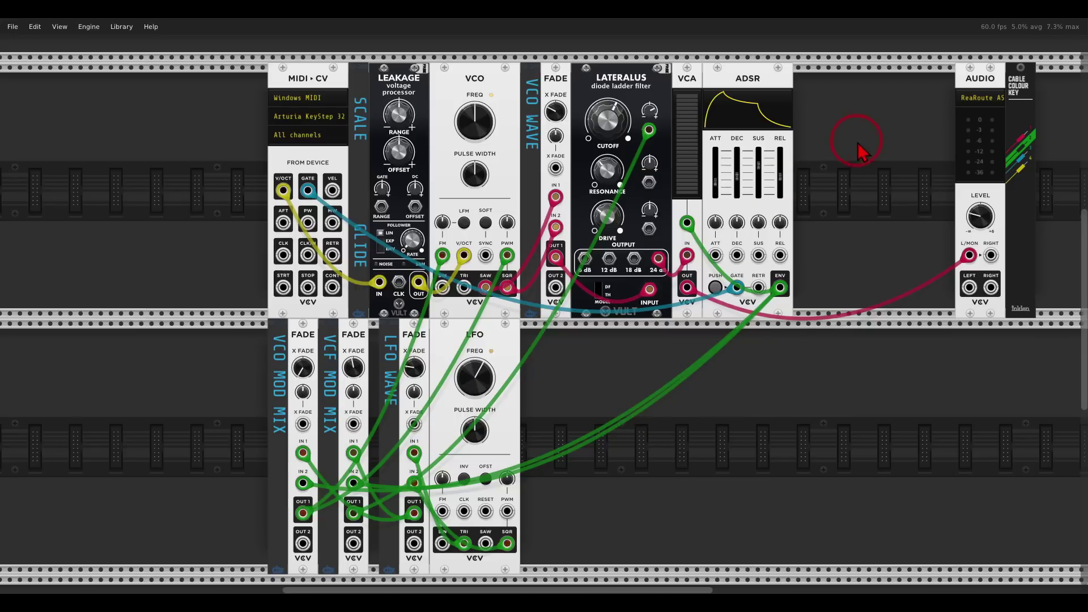
drag(859, 139, 637, 94)
drag(638, 107, 759, 108)
click(663, 142)
right_click(663, 143)
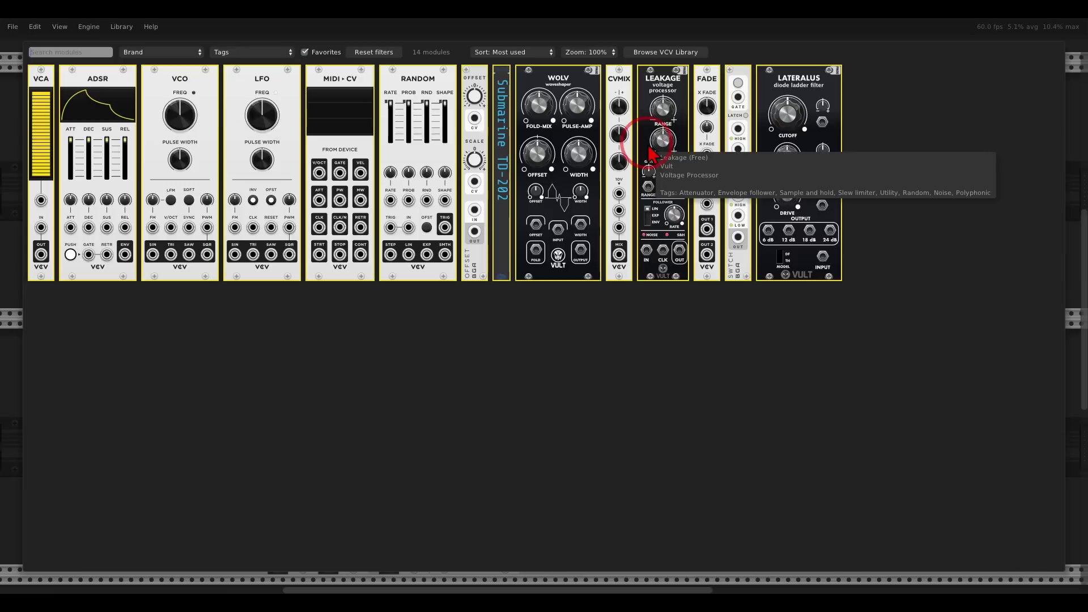
click(578, 105)
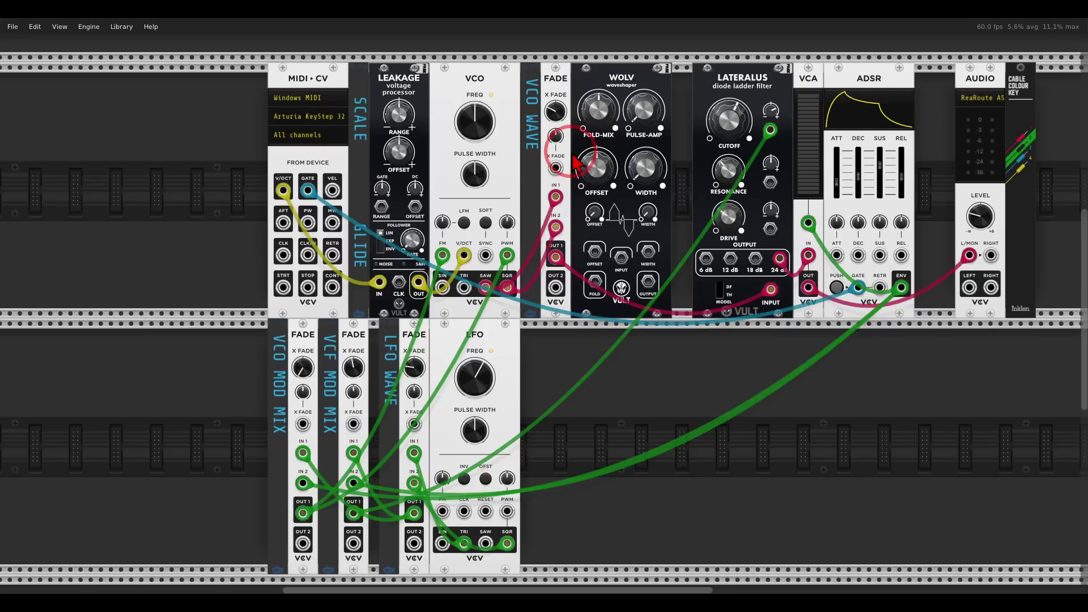
Add a Bogaudio SWITCH module between the Wolv waveshaper and the Lateralus filter.
scroll(668, 190, up, 2)
drag(681, 181, 595, 289)
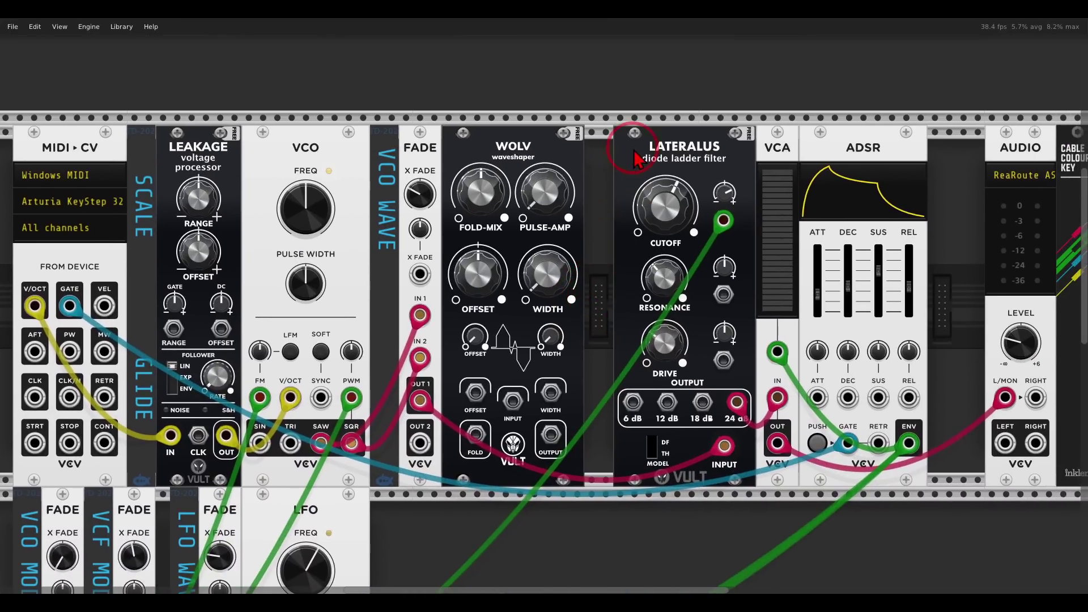
key(Return)
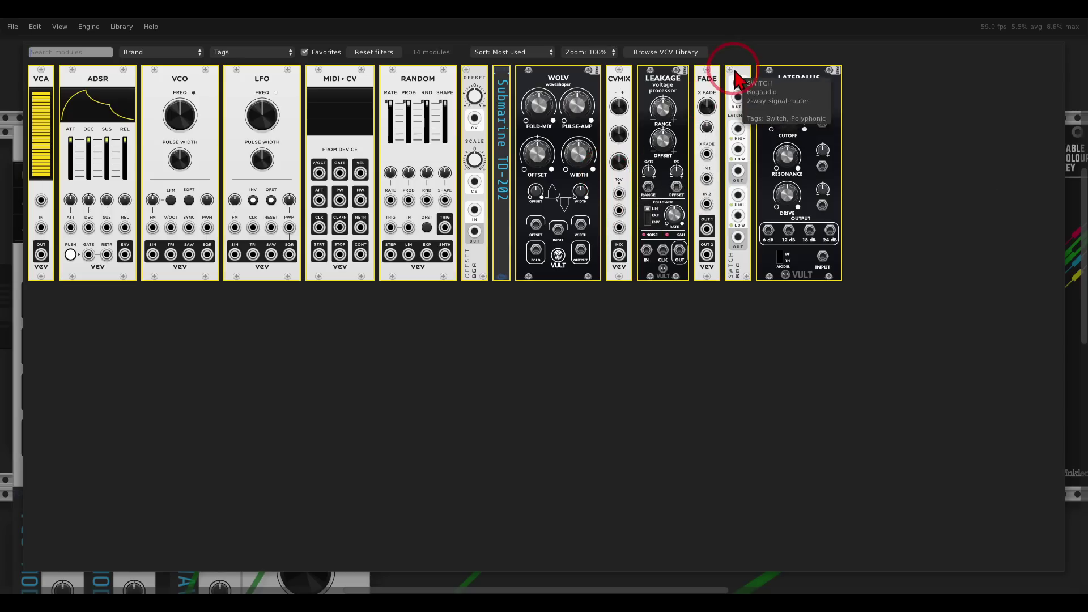
drag(737, 79, 603, 162)
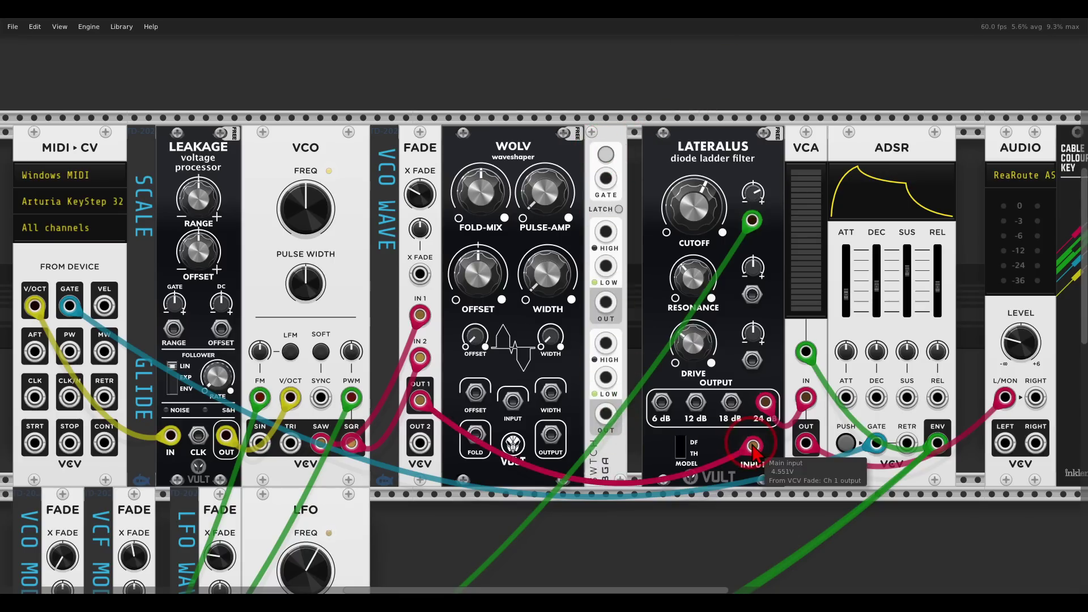
Route the VCO WAVE Fade's OUT 1 and the Wolv output through the SWITCH's first HIGH and LOW inputs into the Lateralus main input.
drag(753, 446, 606, 231)
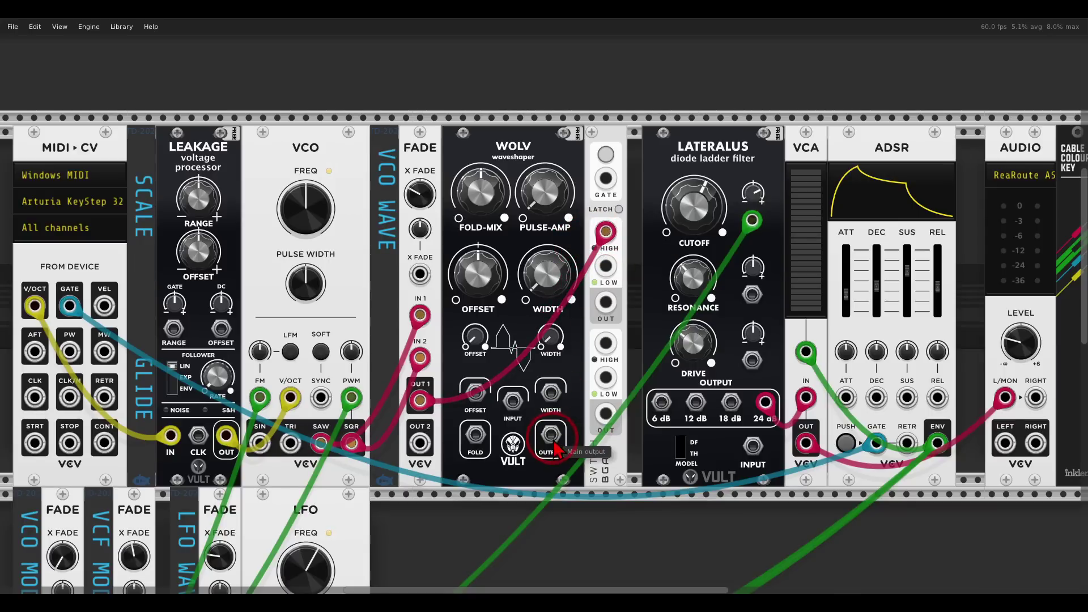
drag(551, 435, 605, 267)
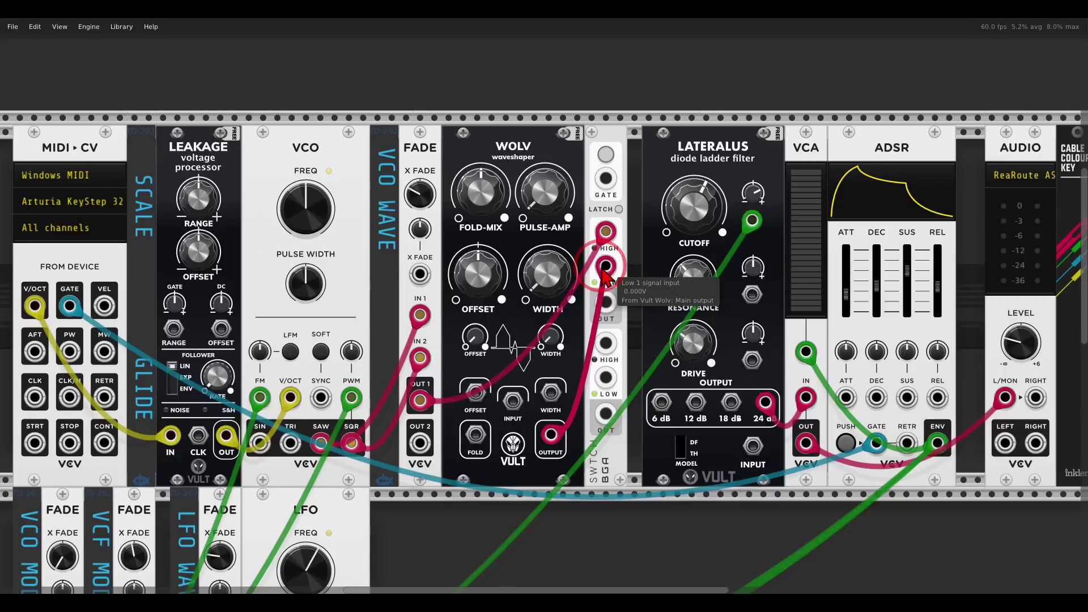
drag(605, 301, 753, 448)
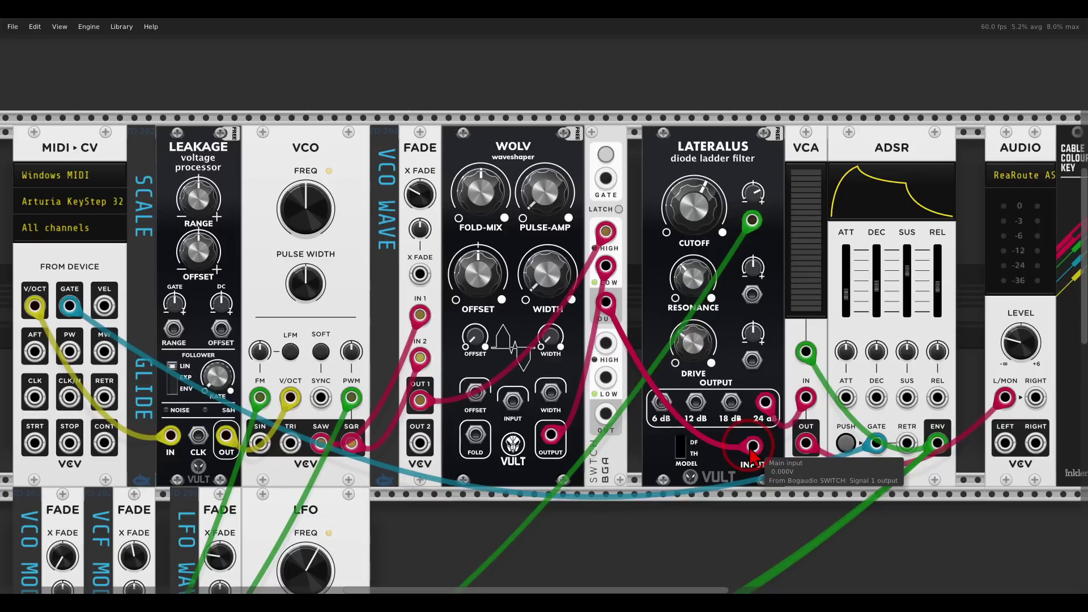
Enable latching on the SWITCH and toggle its gate to select the HIGH input.
click(607, 156)
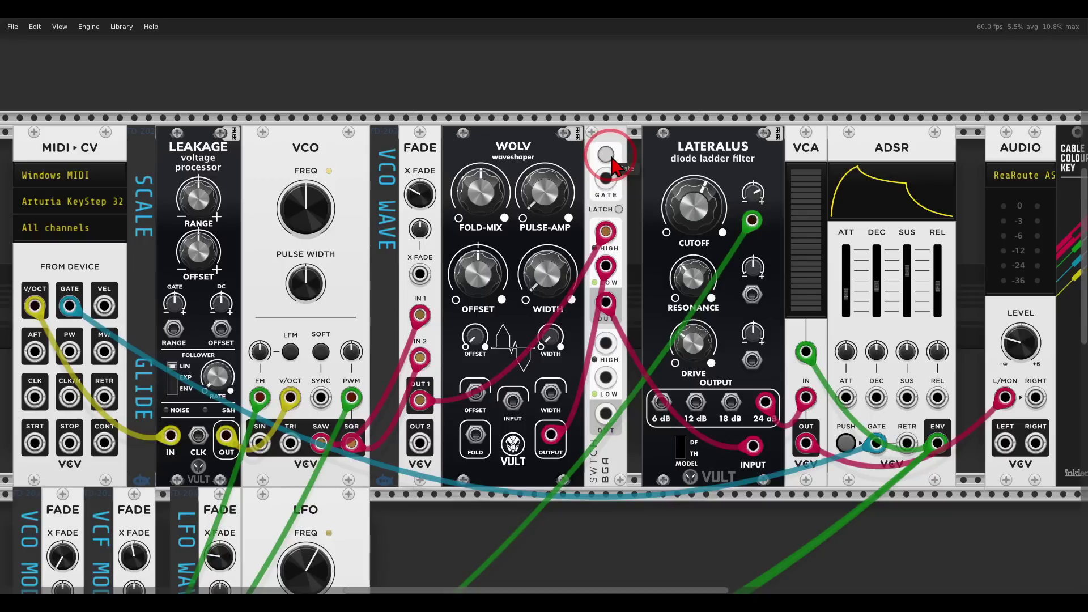
click(611, 156)
click(609, 163)
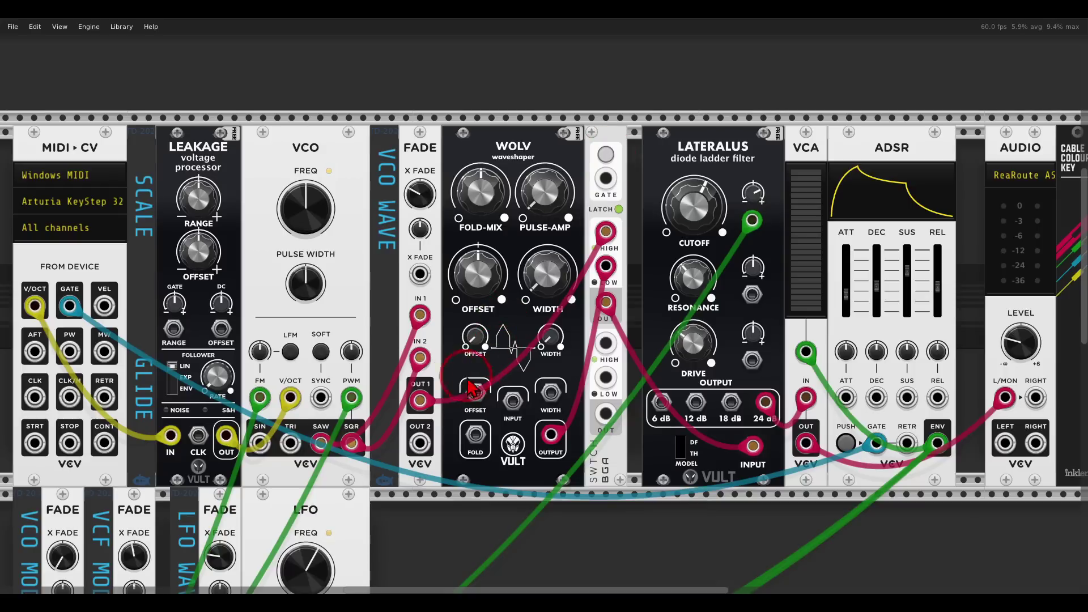
Patch the VCO WAVE Fade's OUT 1 into the Wolv main input and toggle the SWITCH back to its LOW input.
click(440, 404)
drag(422, 400, 513, 402)
drag(592, 274, 605, 267)
click(607, 156)
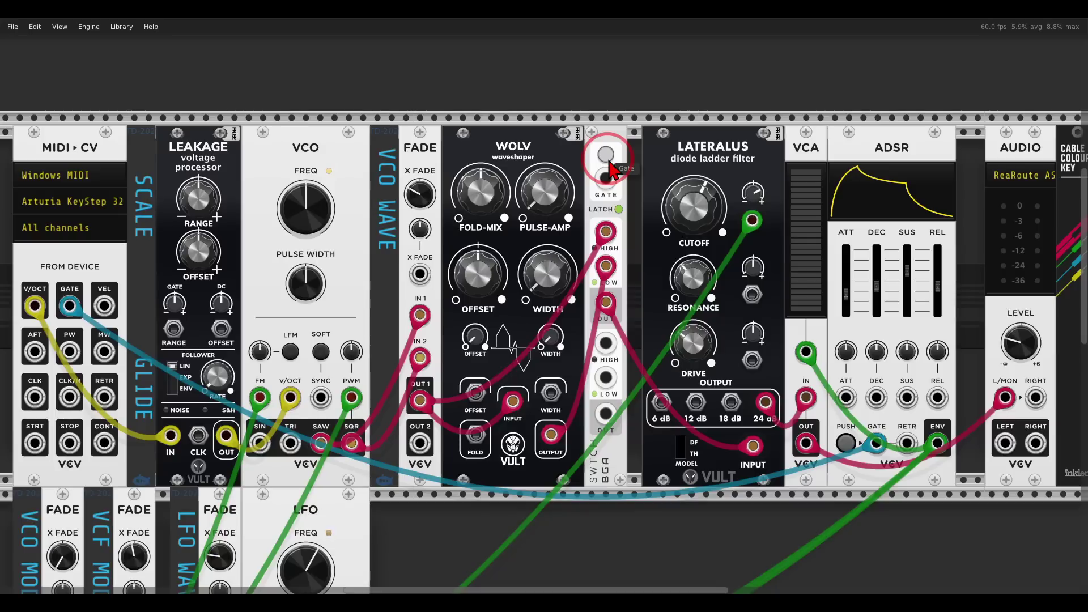
click(606, 179)
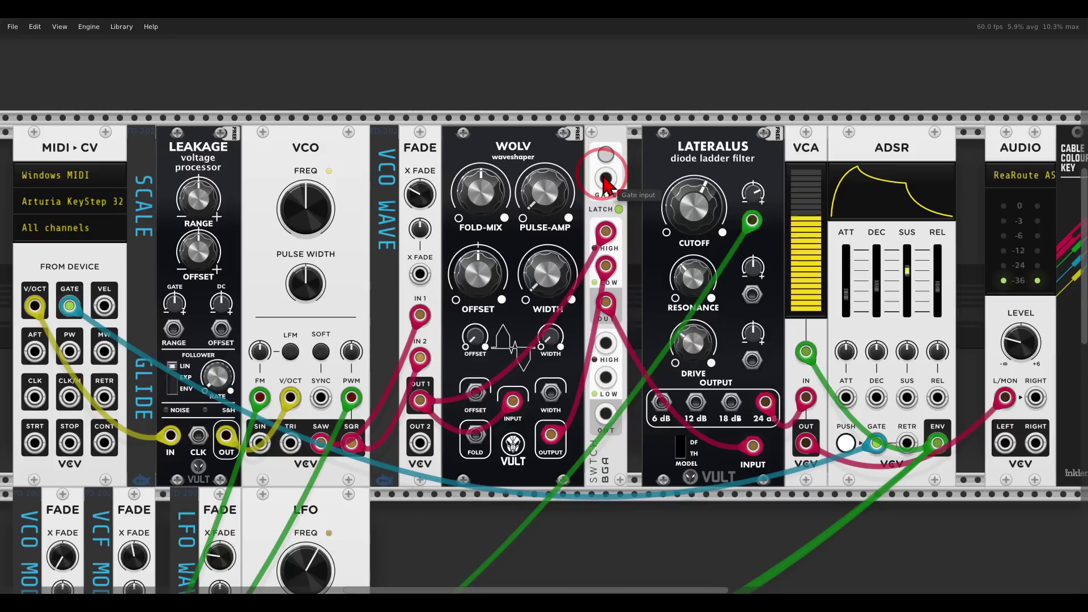
Adjust the Wolv waveshaper's offset and set its width to about 58.7%.
click(553, 290)
drag(542, 301, 555, 277)
double_click(556, 274)
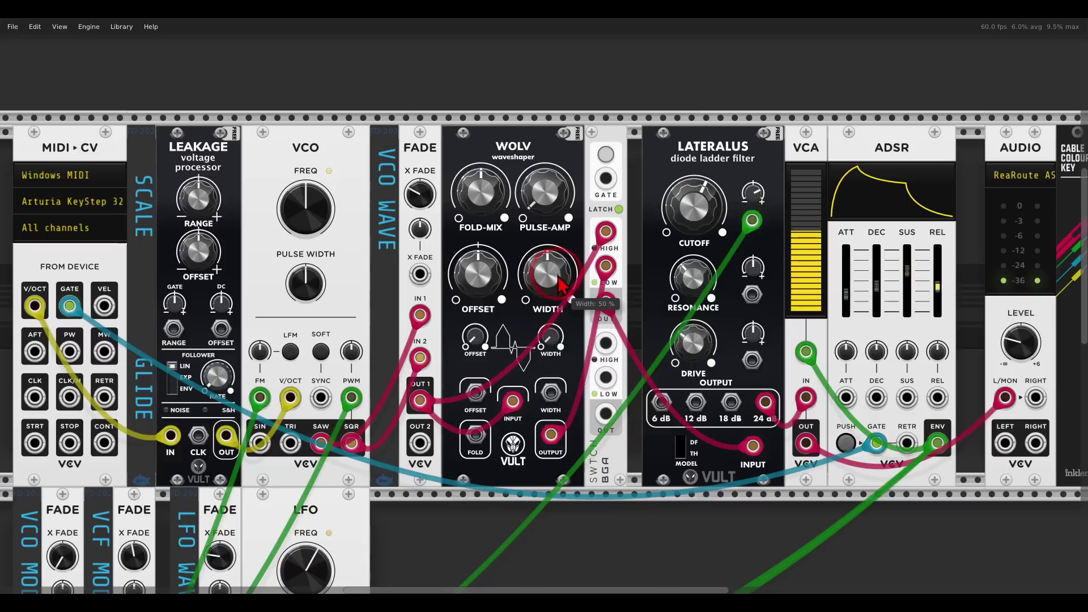
mouse_move(489, 276)
mouse_down()
mouse_move(542, 302)
mouse_move(482, 277)
mouse_up()
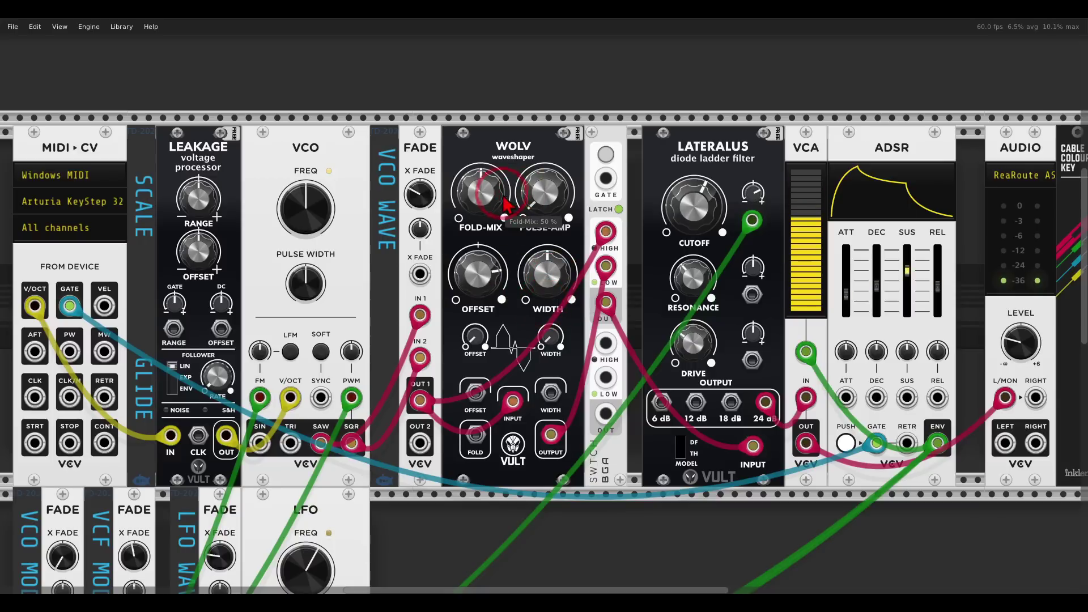
mouse_move(492, 198)
mouse_down()
mouse_move(542, 302)
mouse_move(492, 198)
mouse_up()
mouse_move(530, 279)
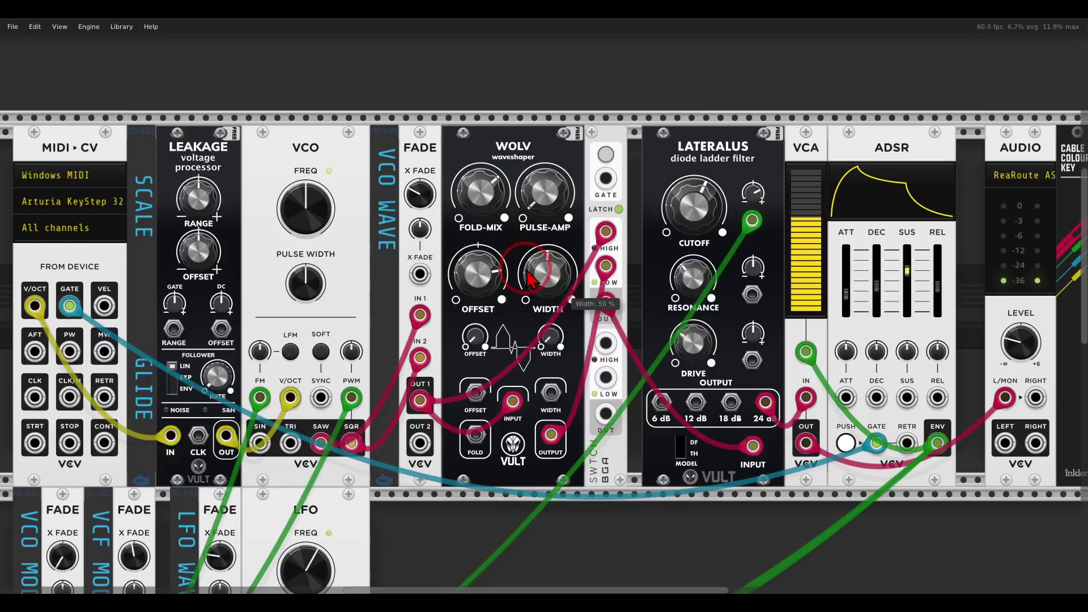
drag(530, 280, 527, 283)
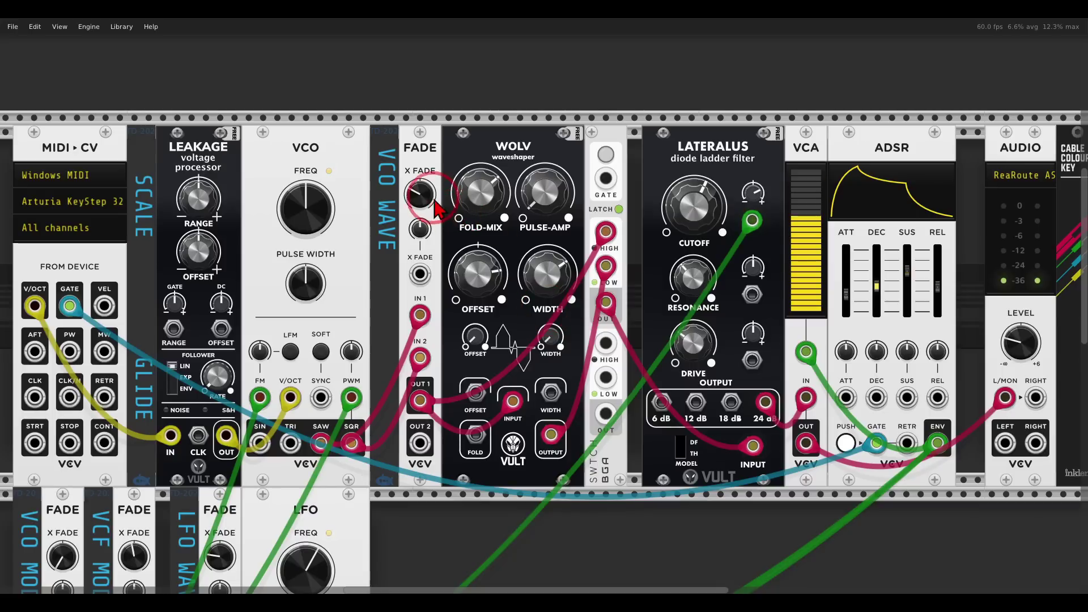
Set the VCO WAVE crossfade to 0% and lower the Lateralus cutoff to about 0.581.
drag(437, 207, 429, 203)
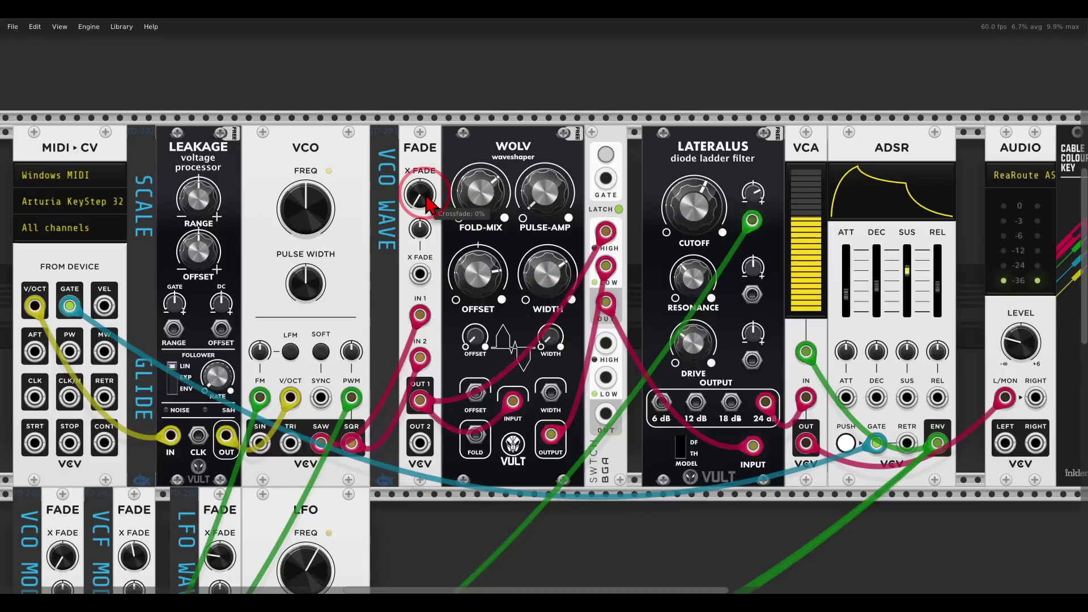
click(315, 505)
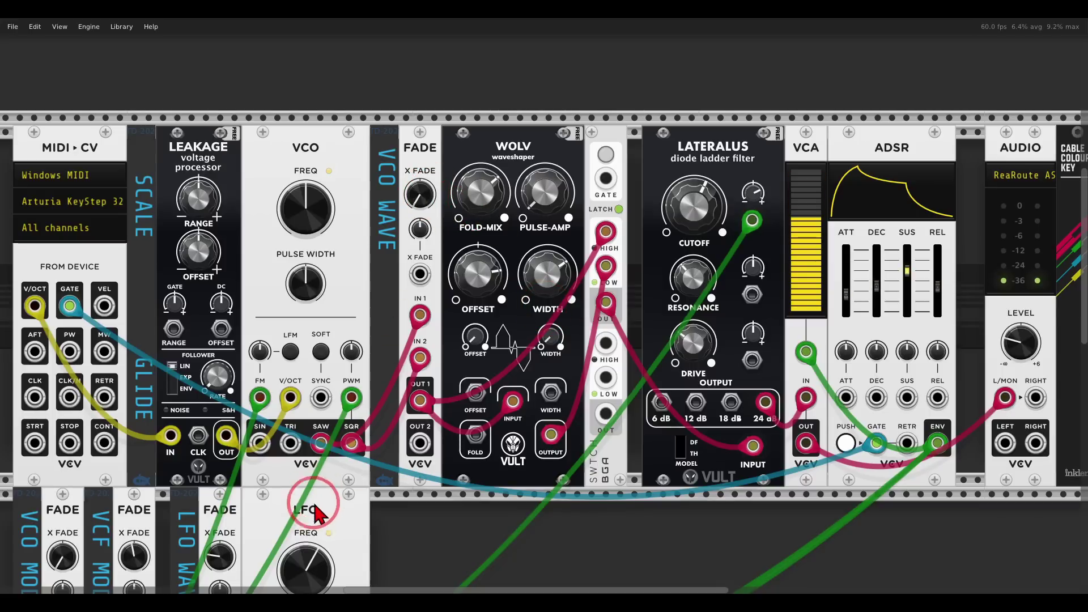
click(723, 209)
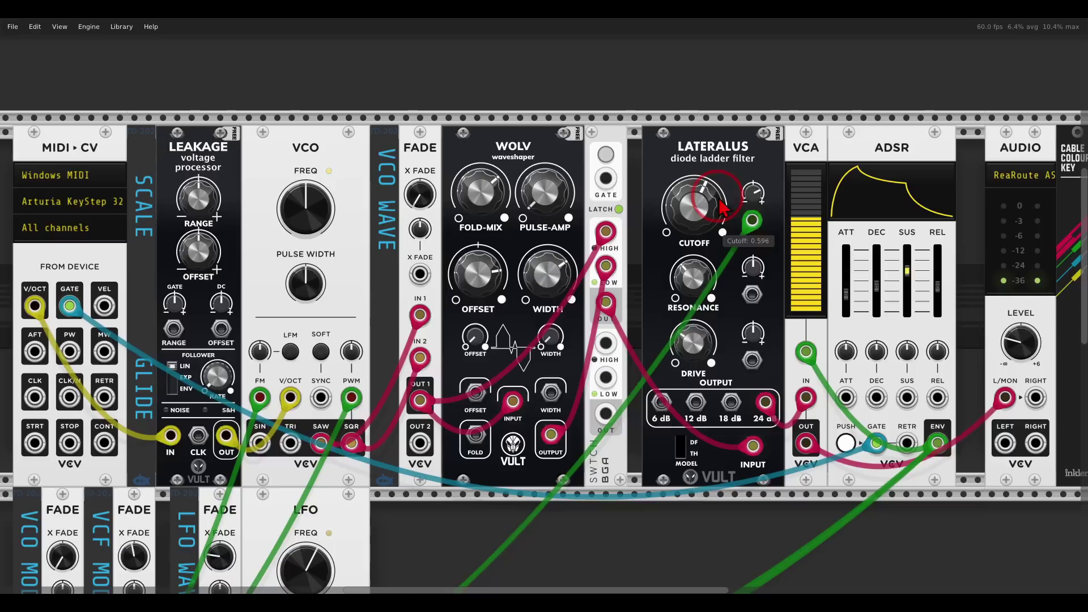
click(542, 307)
mouse_move(713, 207)
mouse_down()
mouse_move(713, 193)
mouse_move(713, 215)
mouse_up()
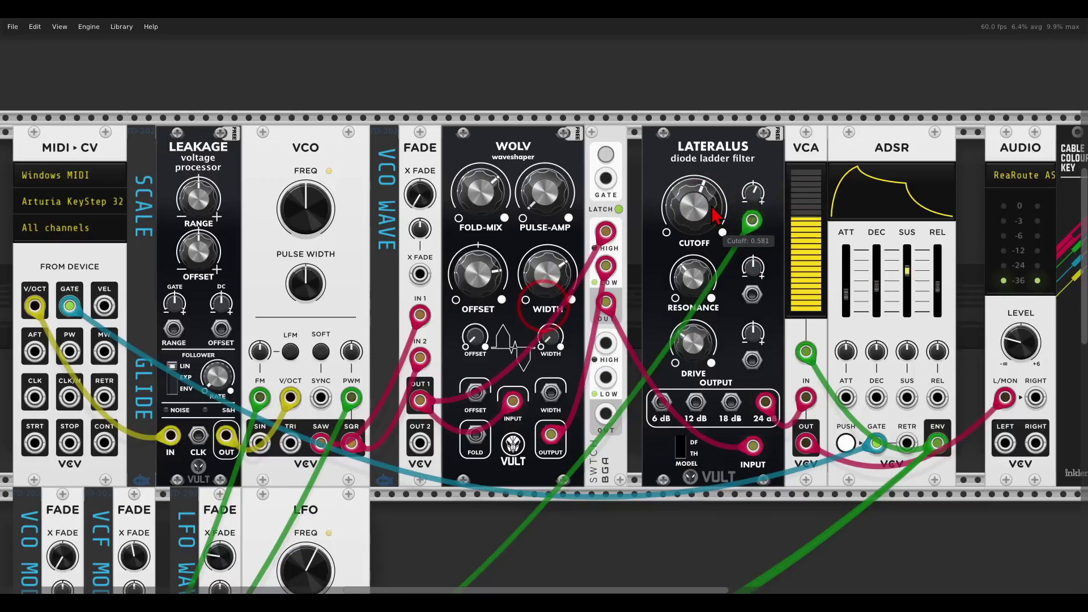
click(709, 202)
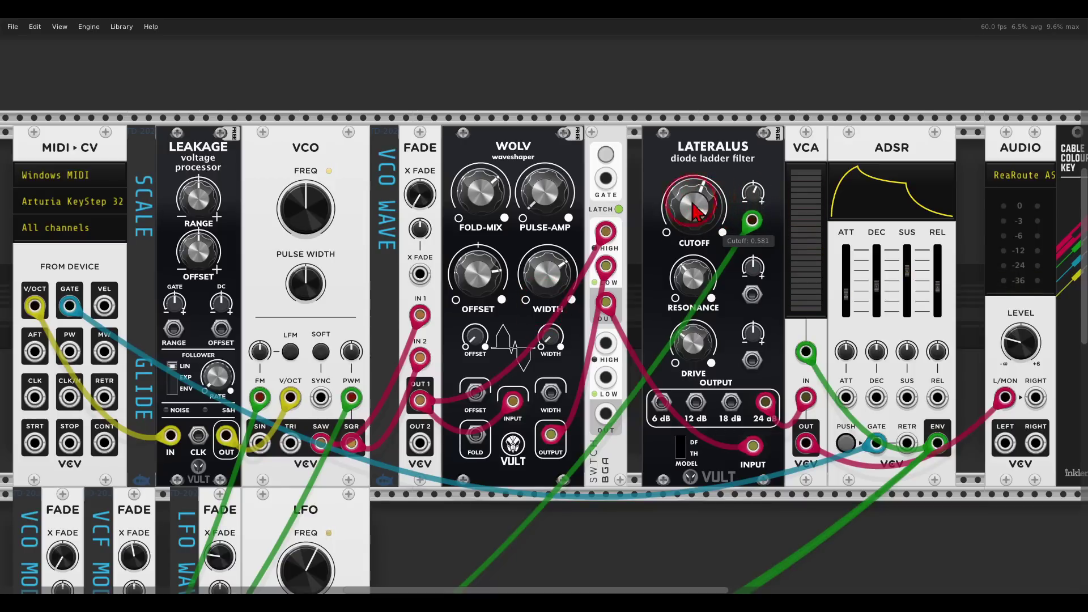
Disconnect the VCO WAVE Fade from the Wolv main input and patch the LFO WAVE Fade's OUT 1 into it instead.
drag(501, 341, 663, 92)
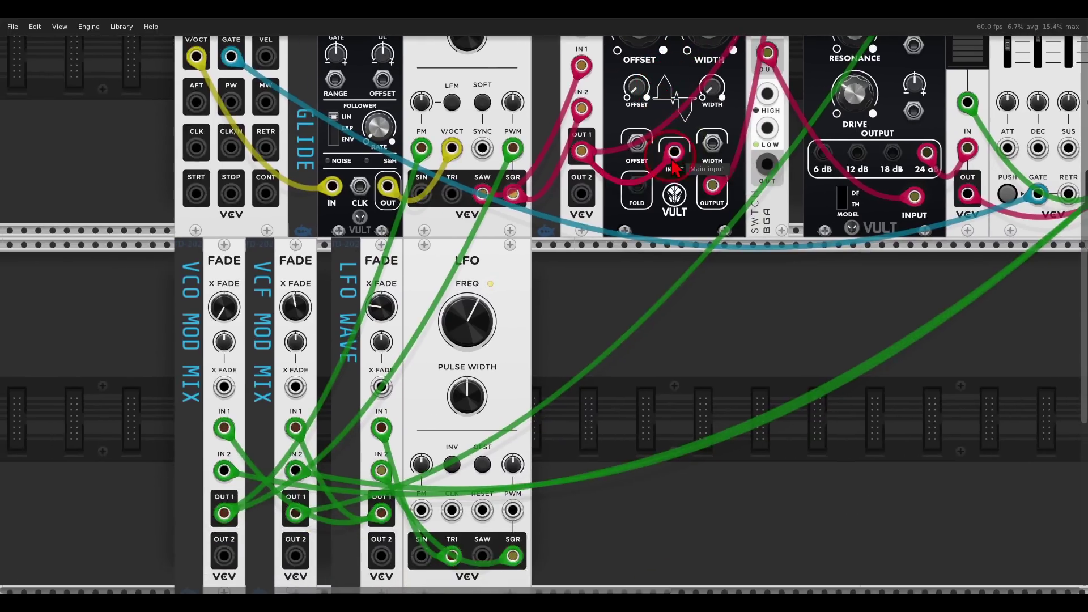
drag(674, 152, 386, 517)
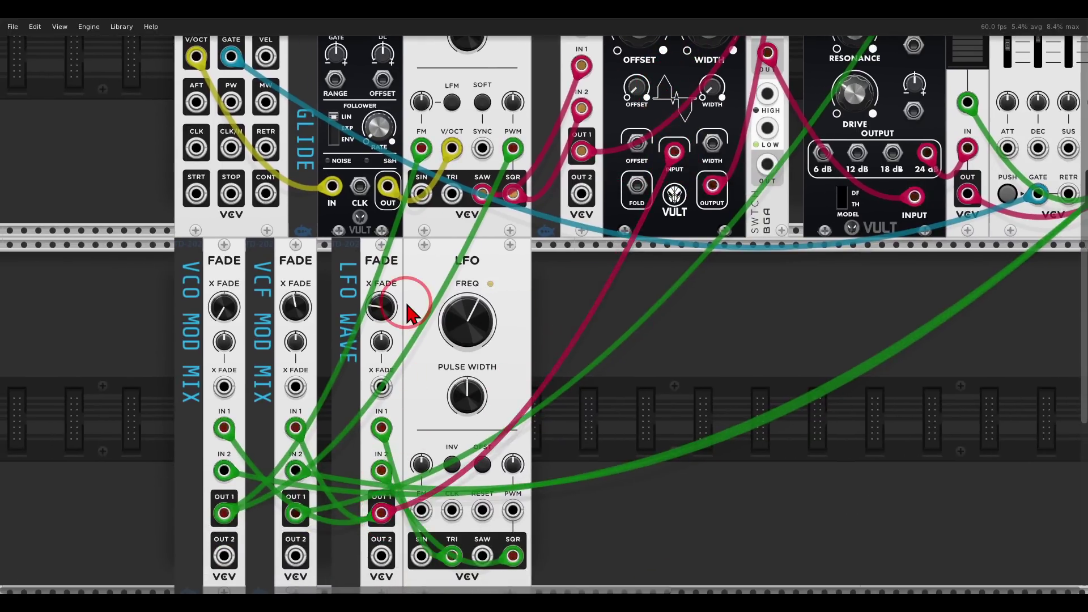
Raise the LFO to audio rate by setting its frequency to c3.
drag(501, 335, 544, 304)
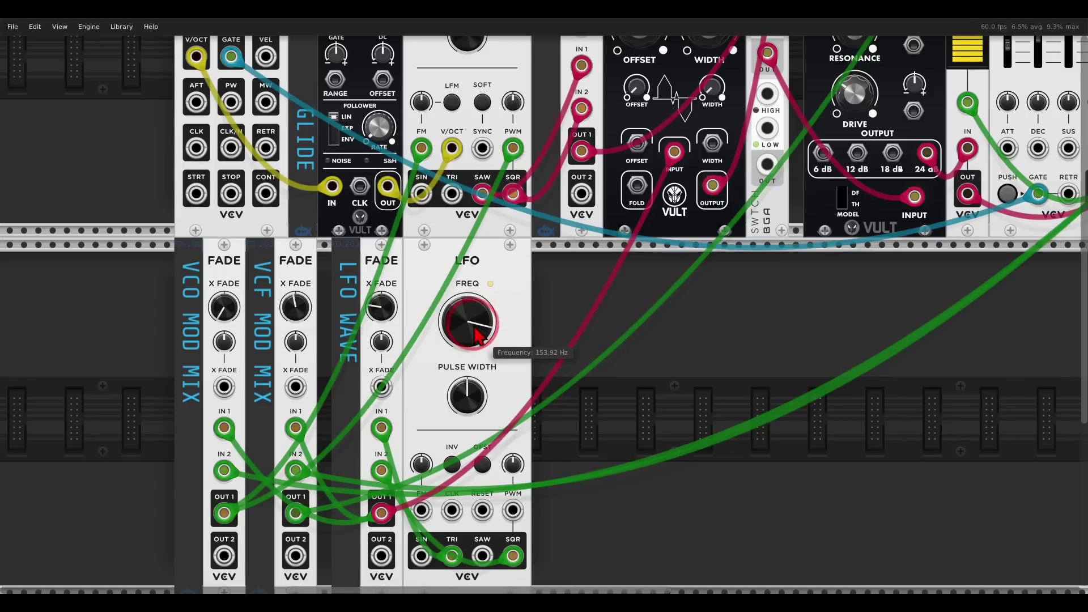
drag(474, 328, 467, 319)
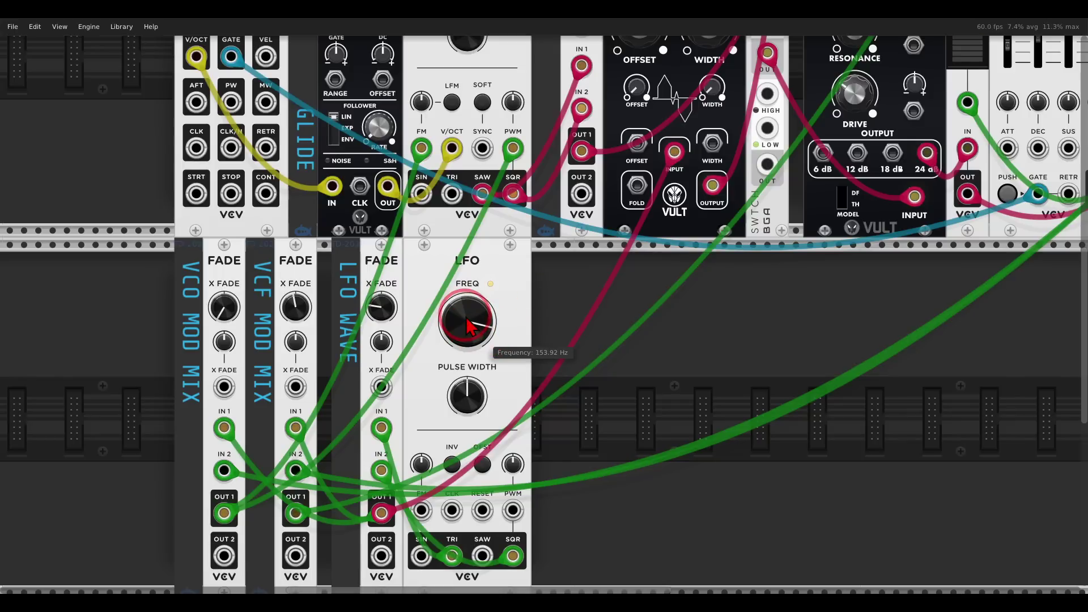
right_click(468, 326)
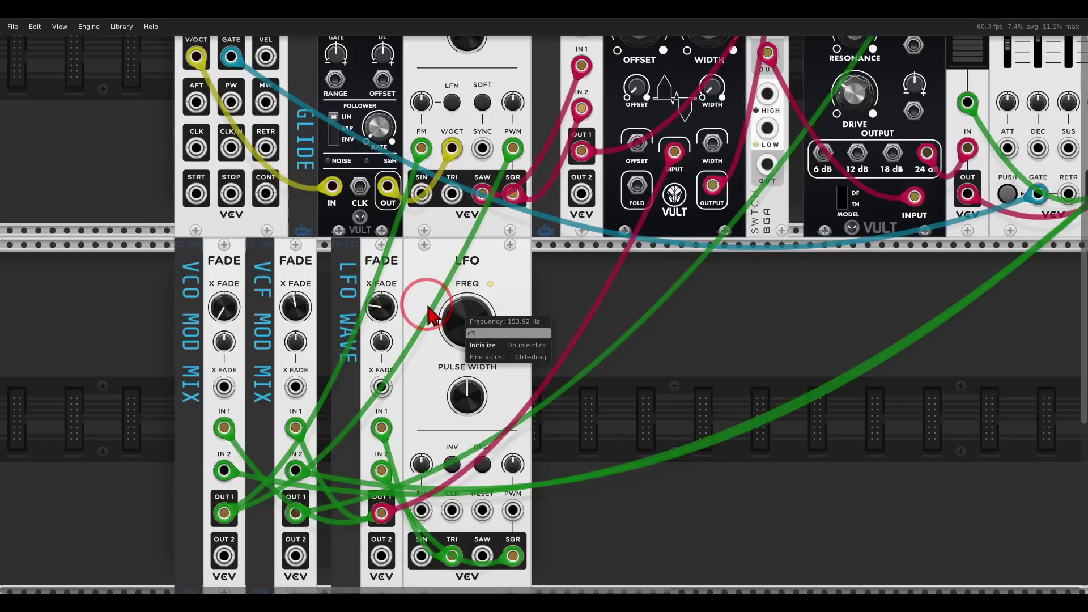
key(Return)
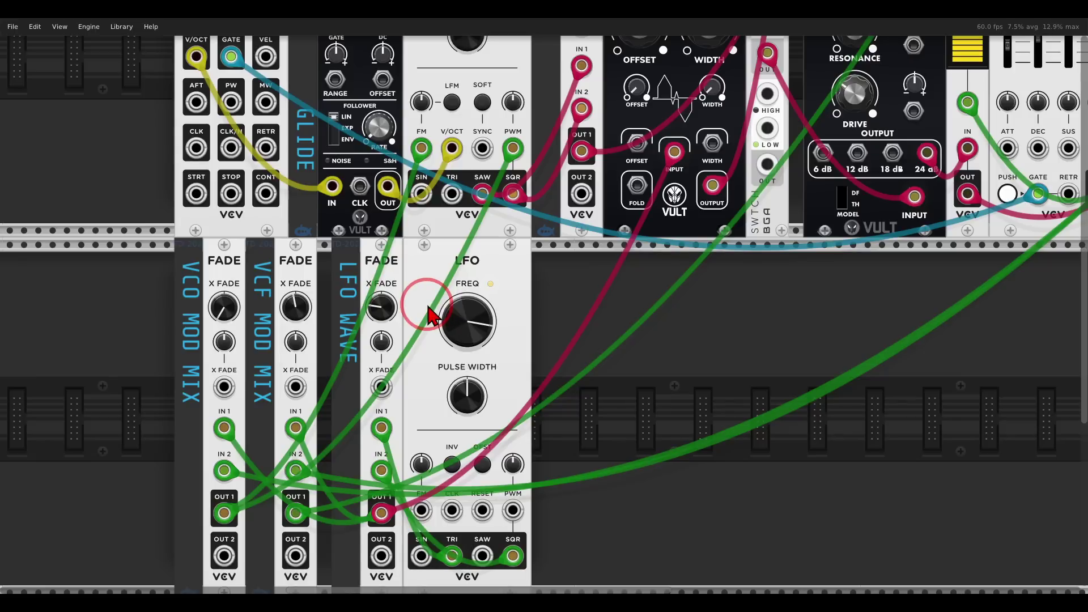
scroll(646, 244, up, 1)
scroll(646, 244, up, 3)
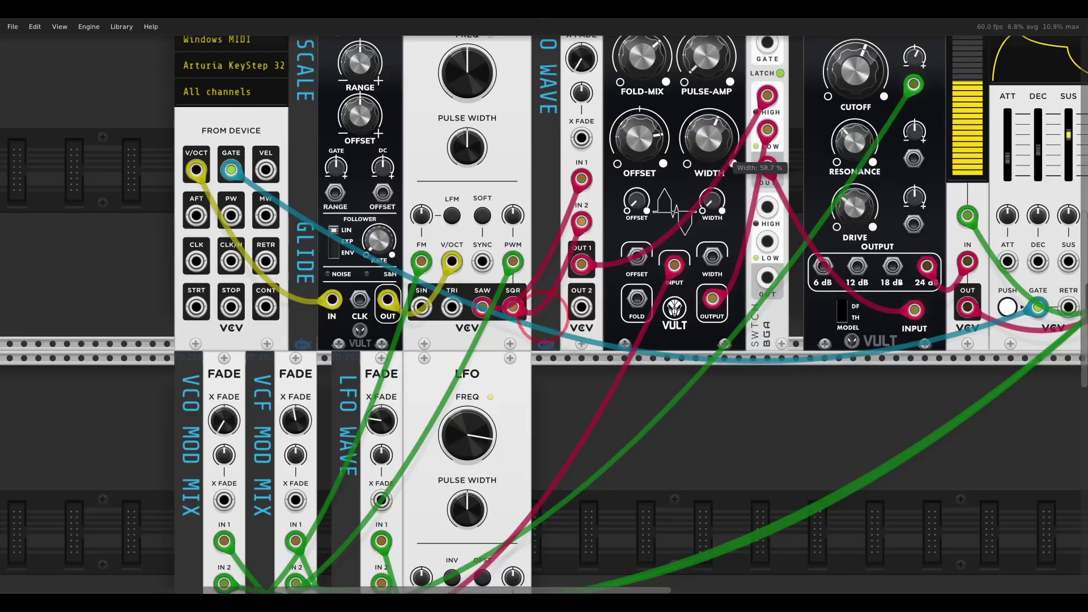
Turn the LFO WAVE crossfade fully down and set the Wolv width to about 55.7%.
click(390, 422)
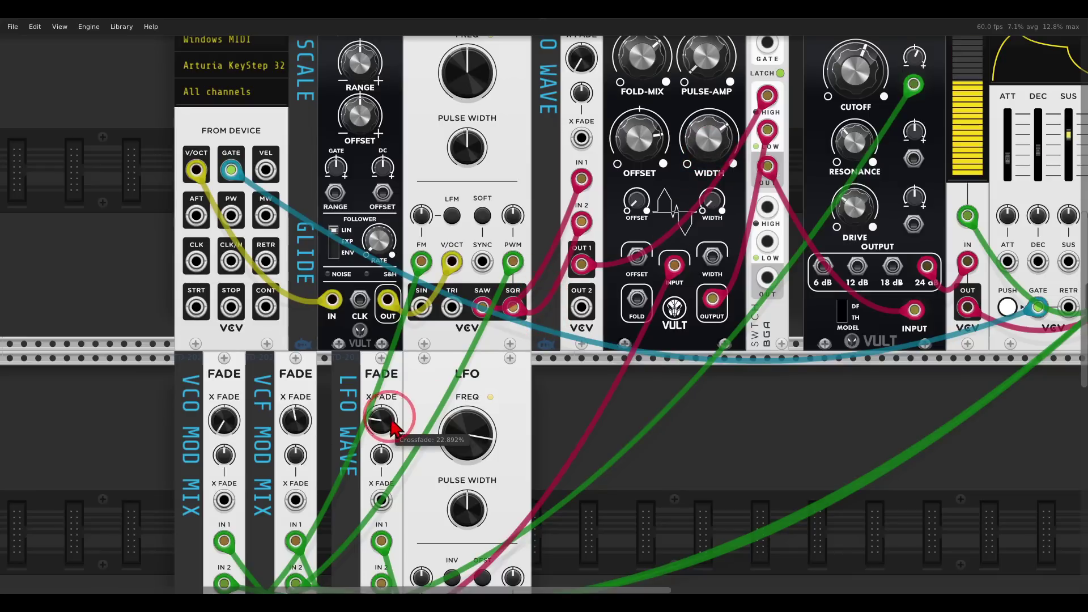
drag(391, 421, 391, 482)
drag(728, 150, 728, 215)
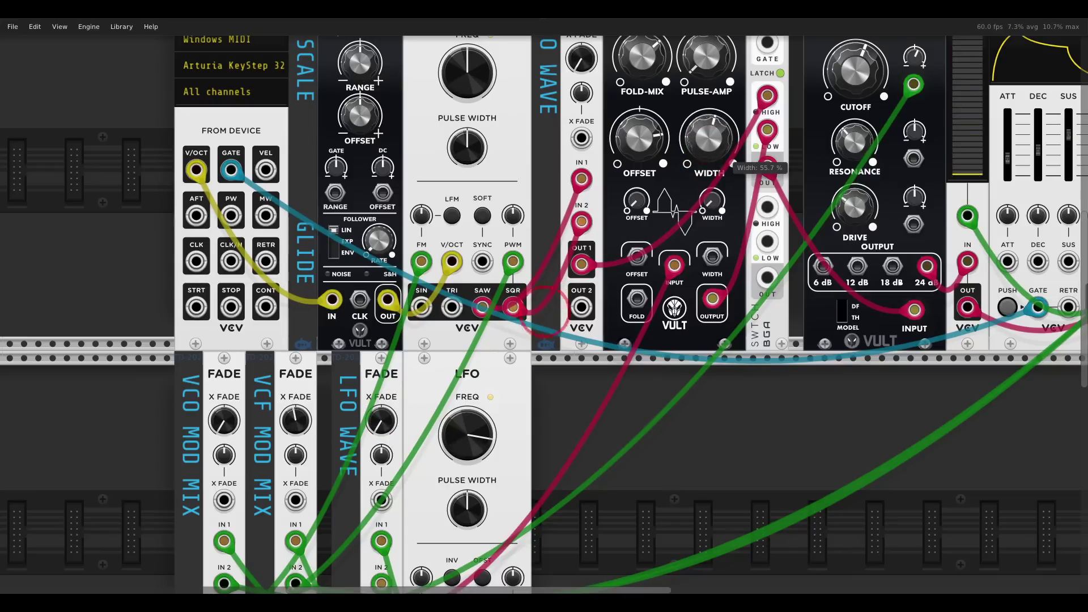
Move the Leakage pitch cable from the VCO's V/OCT input to the LFO's FM input and raise the LFO's FM amount fully.
drag(537, 334, 640, 146)
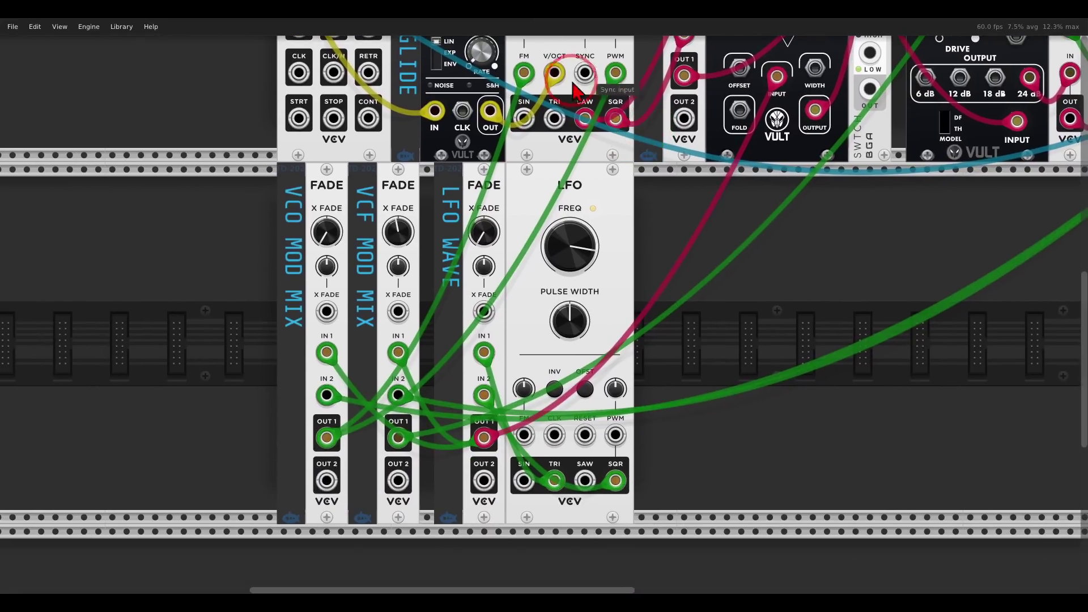
drag(555, 73, 524, 434)
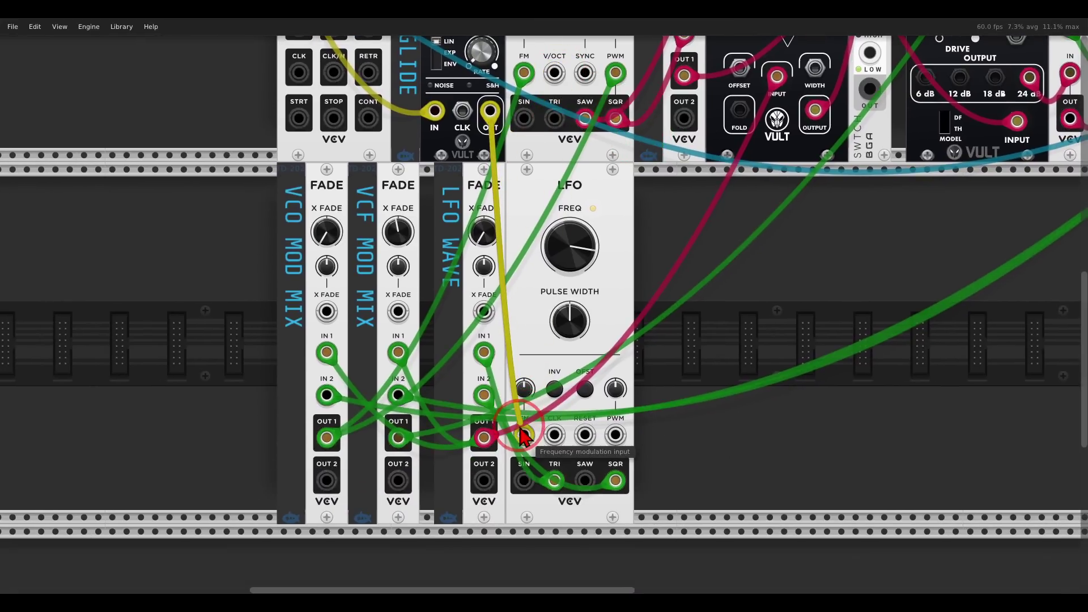
drag(524, 389, 538, 295)
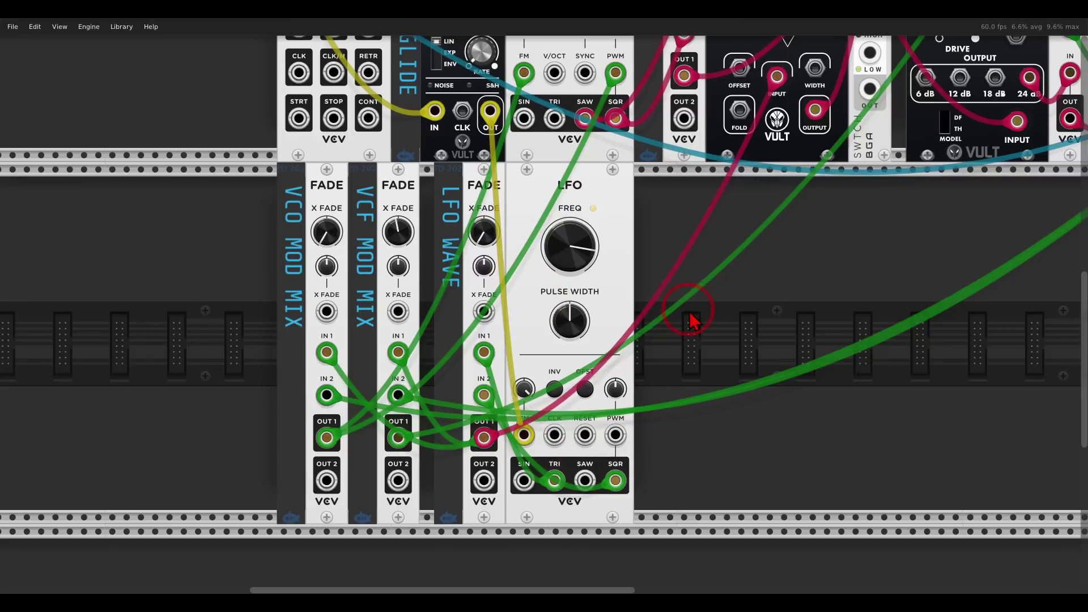
Raise the Lateralus filter cutoff and adjust the Wolv waveshaper's width.
drag(748, 225, 596, 441)
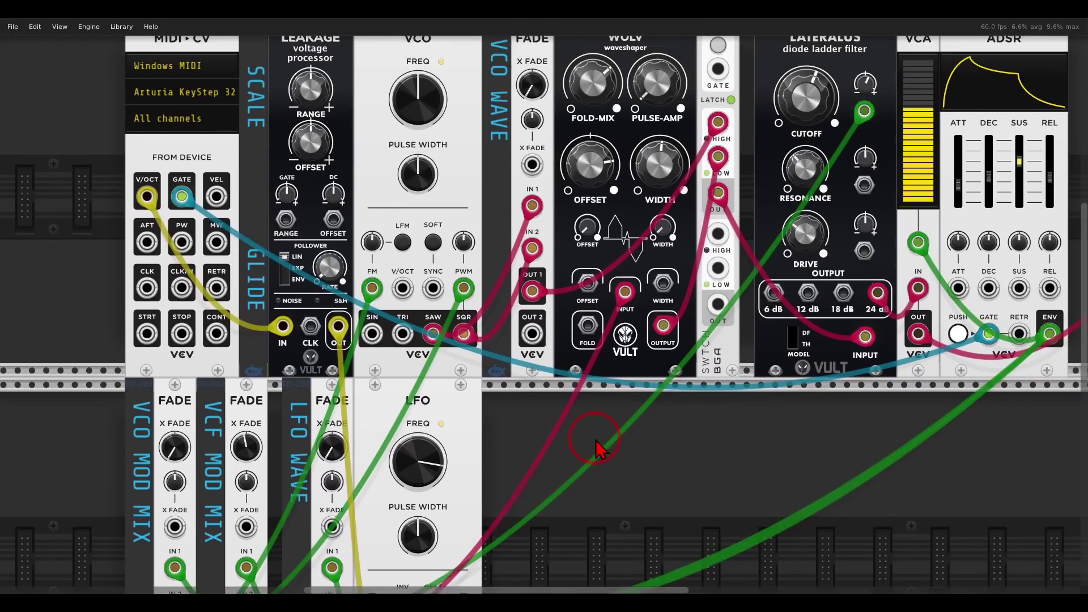
drag(805, 116, 804, 33)
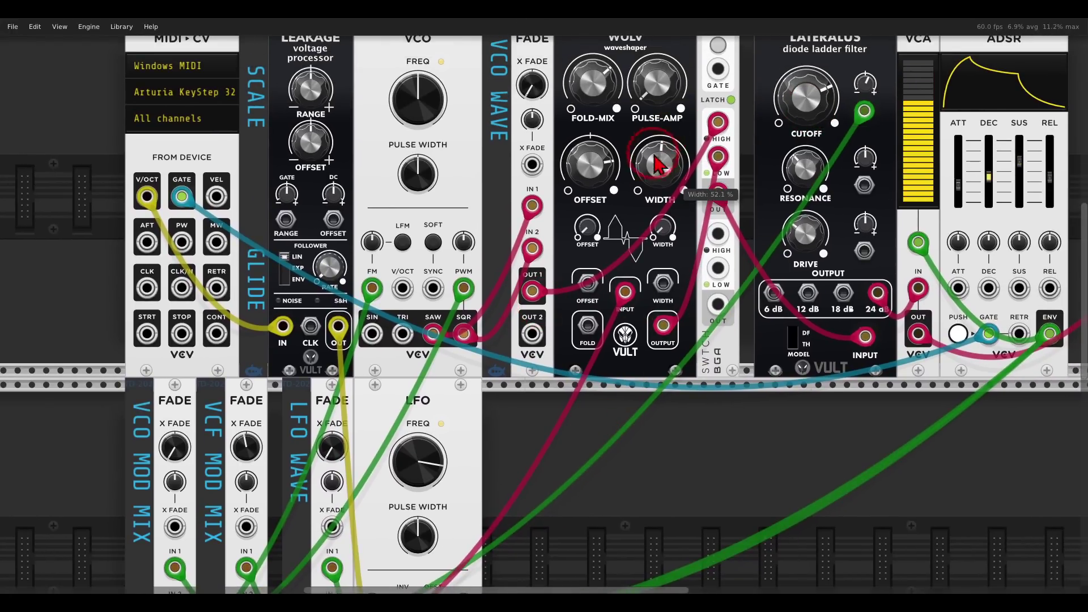
drag(658, 165, 658, 151)
Raise the Lateralus cutoff modulation amount and turn up the VCF MOD MIX crossfade.
click(867, 85)
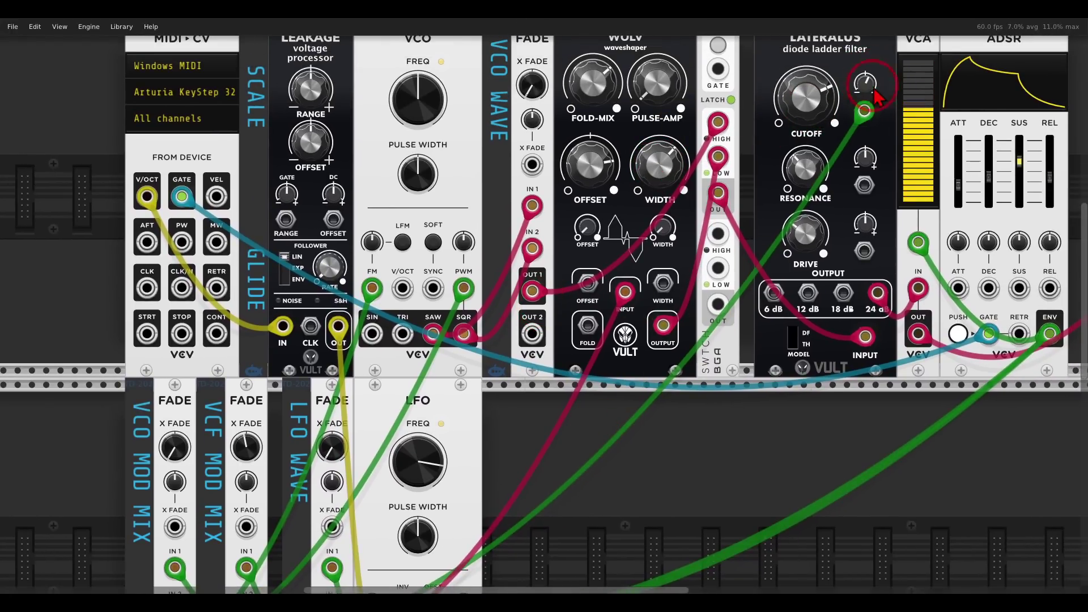
drag(869, 92, 869, 51)
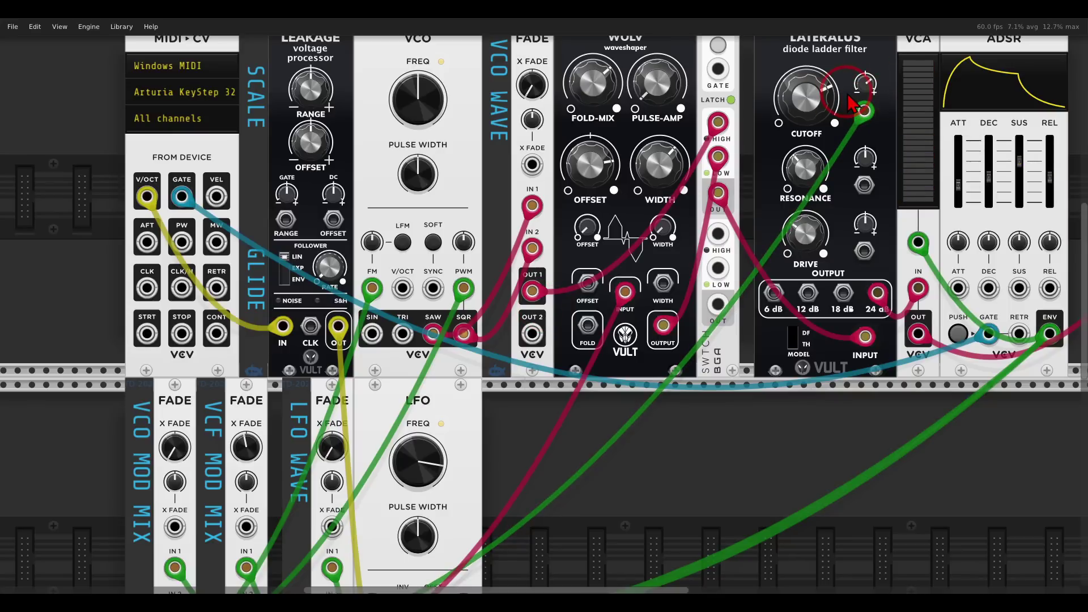
drag(562, 414, 588, 334)
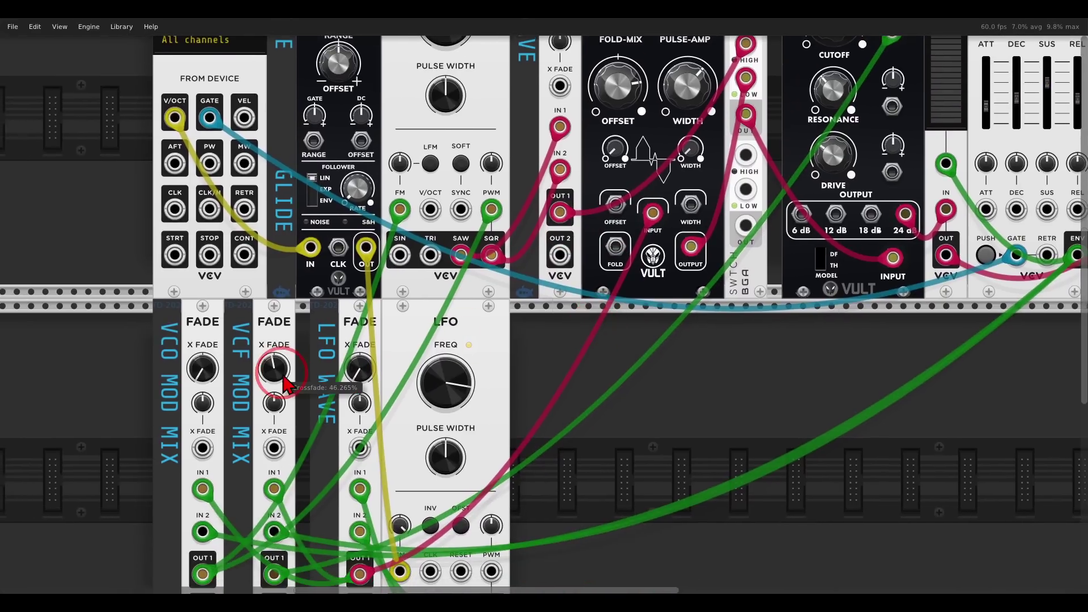
drag(282, 375, 283, 283)
Adjust the Wolv waveshaper's pulse-amp and offset upwards.
drag(808, 186, 734, 337)
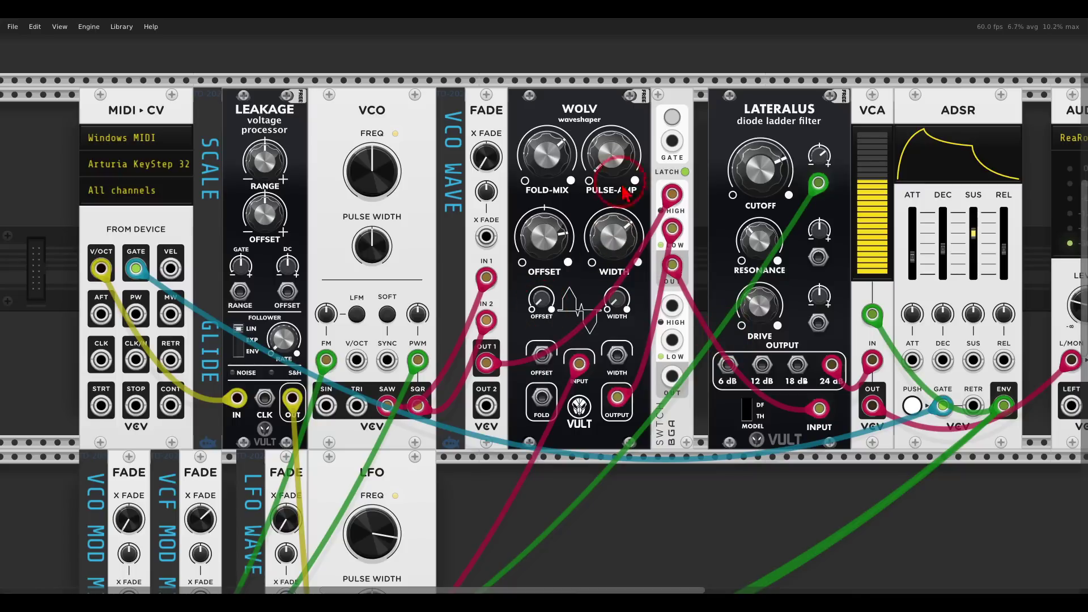
drag(618, 173, 617, 113)
drag(558, 250, 556, 212)
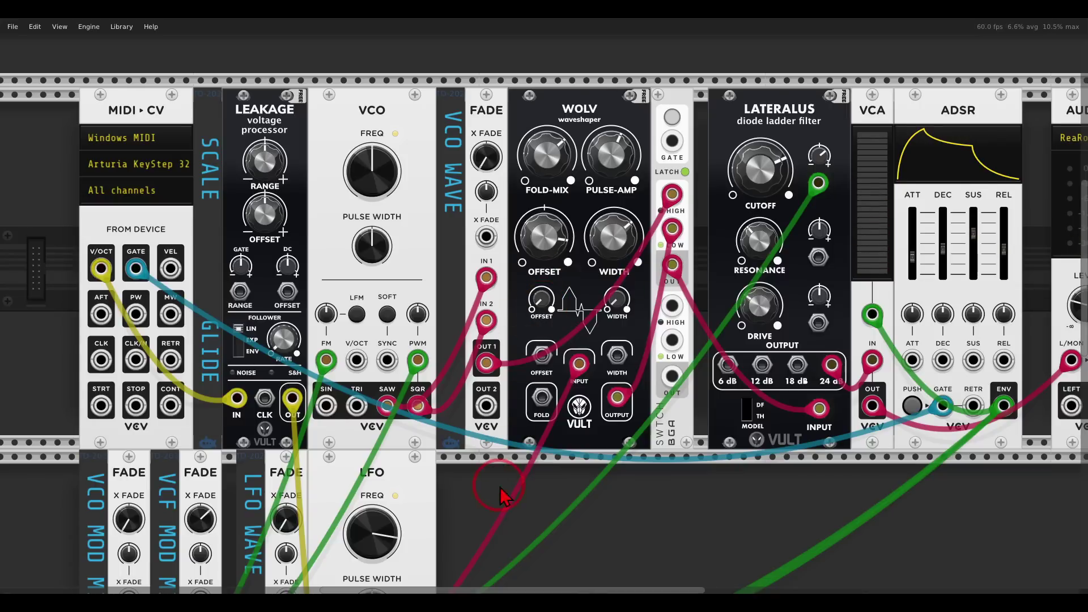
Shift the lower-row Fade and LFO modules to free space and add a Random module beneath MIDI-CV.
drag(499, 487, 600, 285)
scroll(562, 344, down, 1)
scroll(562, 345, down, 1)
drag(619, 338, 530, 301)
right_click(357, 366)
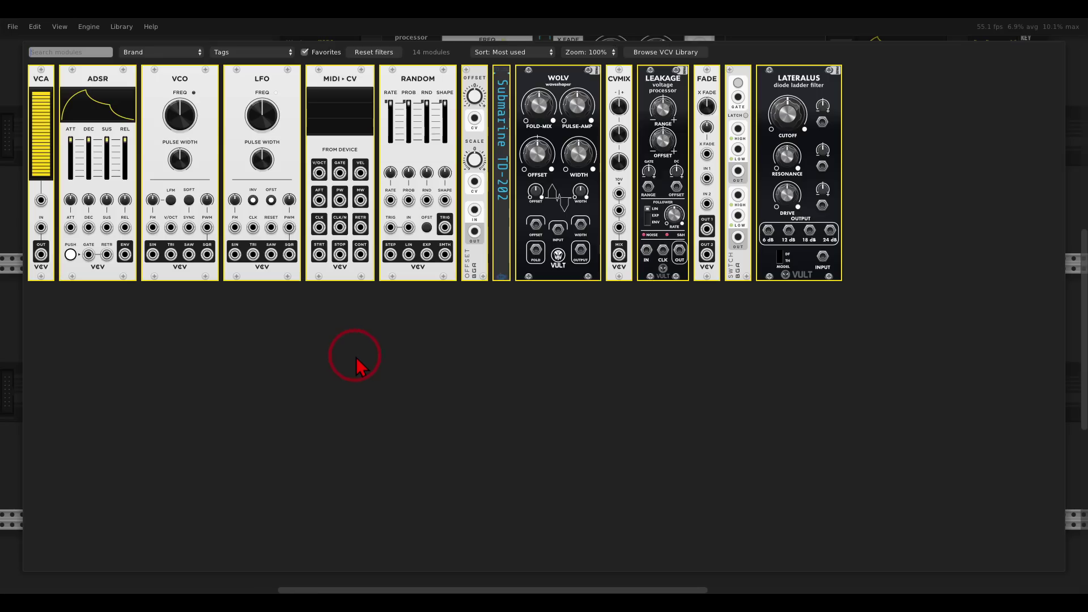
drag(418, 97, 328, 349)
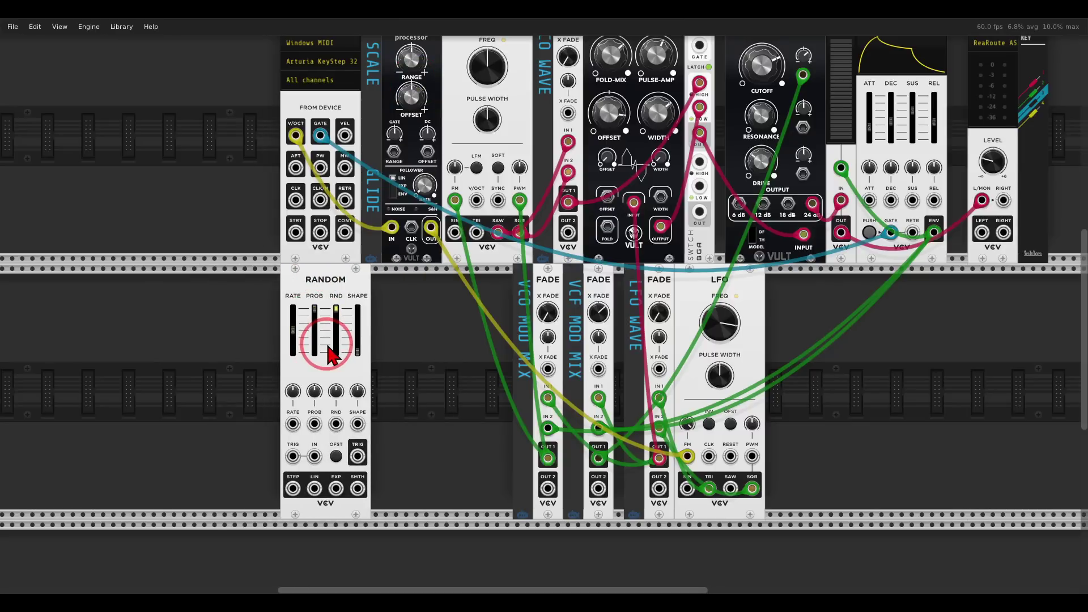
Patch the LFO's SQR output into Random's TRIG input and lower the LFO frequency.
click(293, 457)
drag(294, 461, 751, 493)
drag(728, 340, 728, 502)
Toggle the wavefolder switch beside the Wolv module.
scroll(713, 161, up, 2)
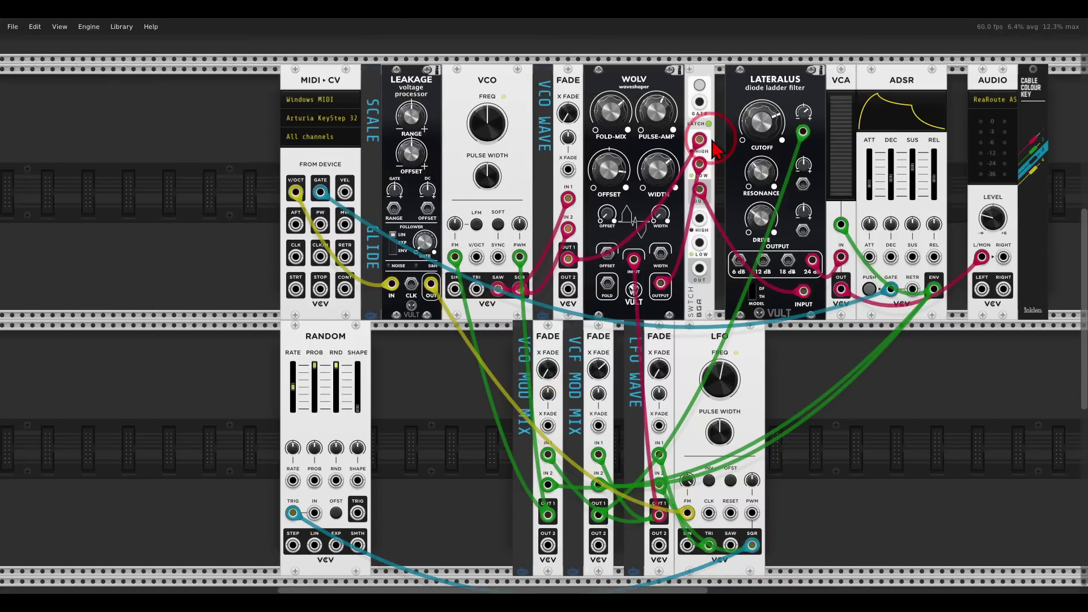
click(702, 86)
scroll(687, 247, down, 2)
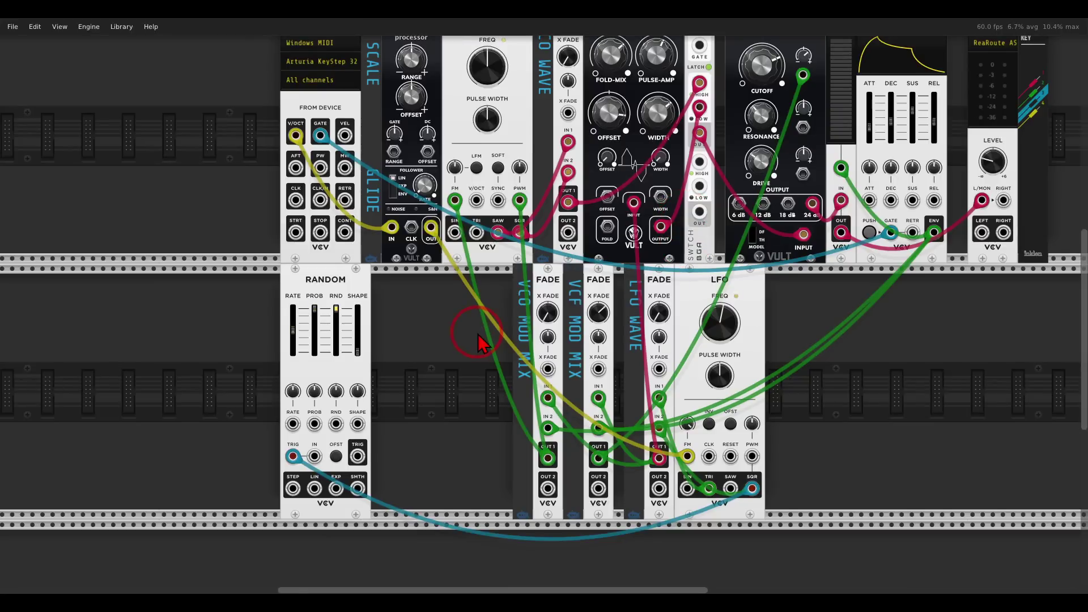
Patch the VCO WAVE Fade's OUT 1 into Random's IN with a green cable.
drag(482, 334, 468, 374)
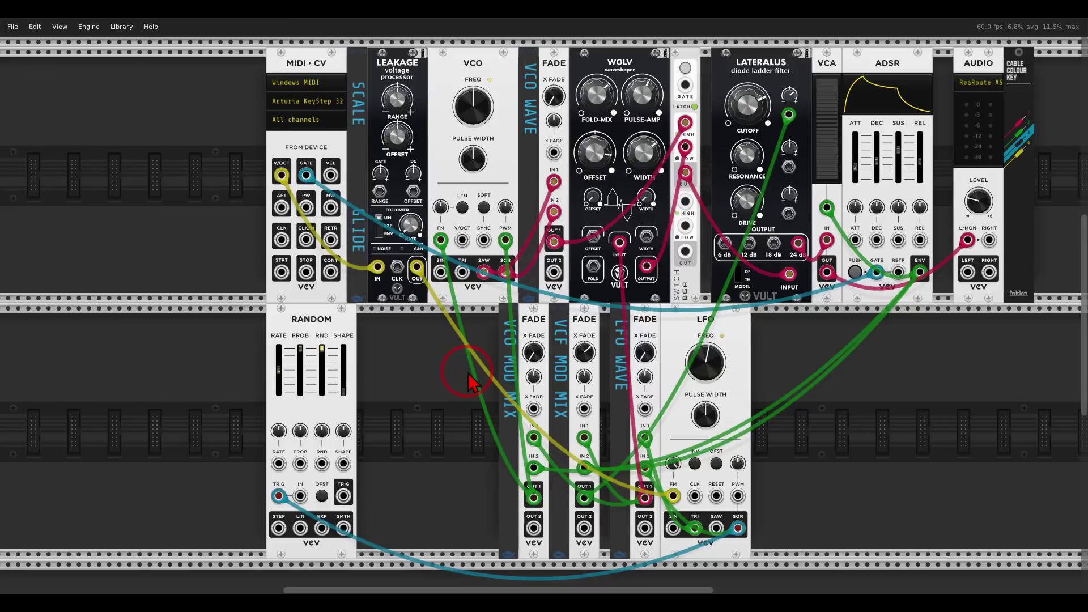
right_click(300, 496)
drag(322, 561, 554, 242)
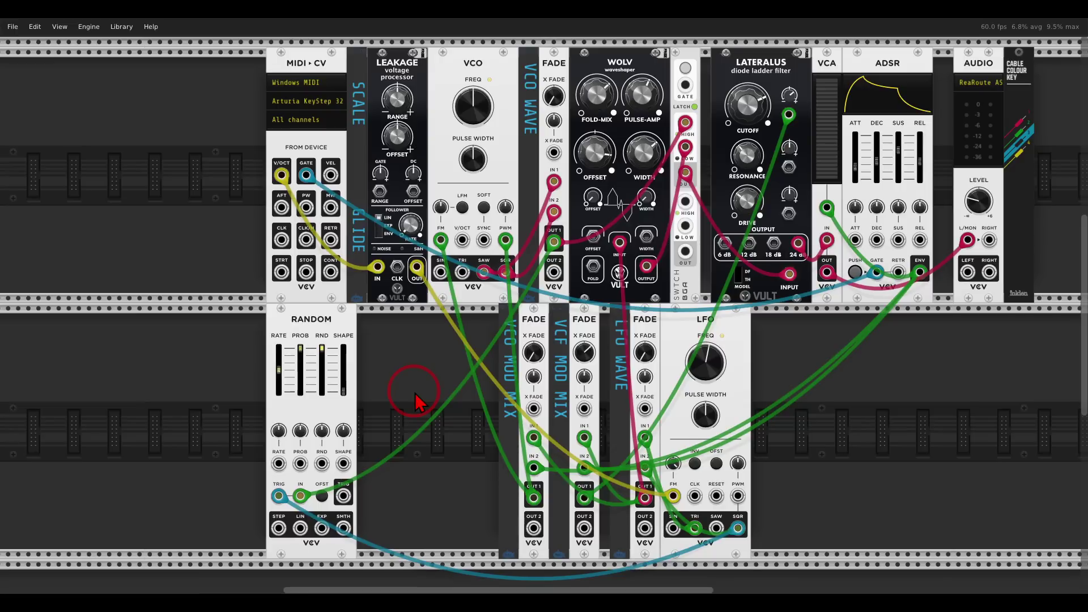
Move Random along its row and add a CVMIX module at the start of the row, beneath MIDI-CV.
drag(311, 318, 364, 335)
right_click(294, 369)
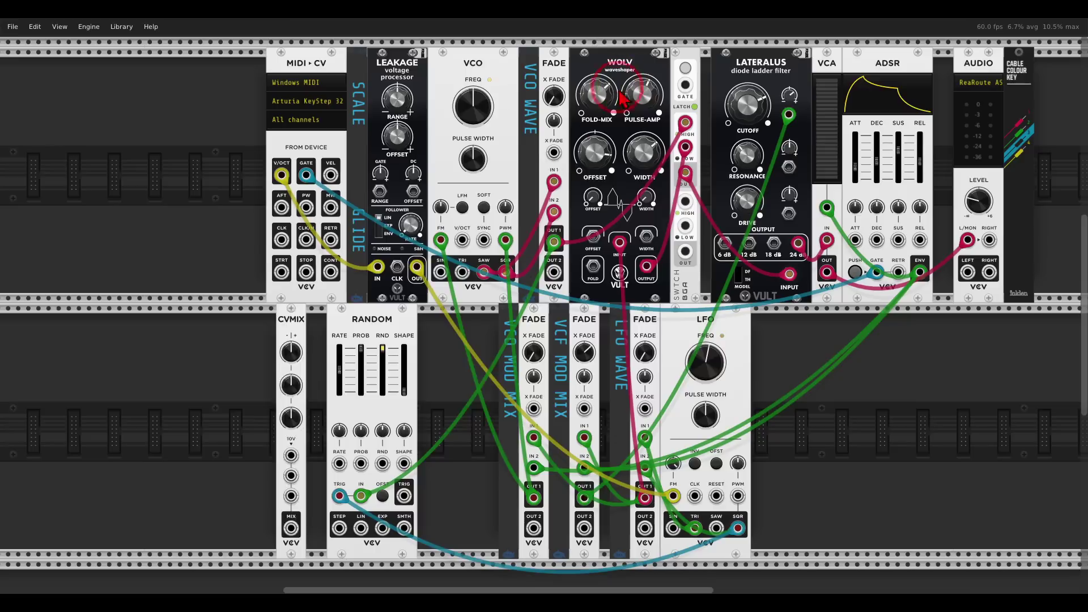
drag(287, 340, 286, 349)
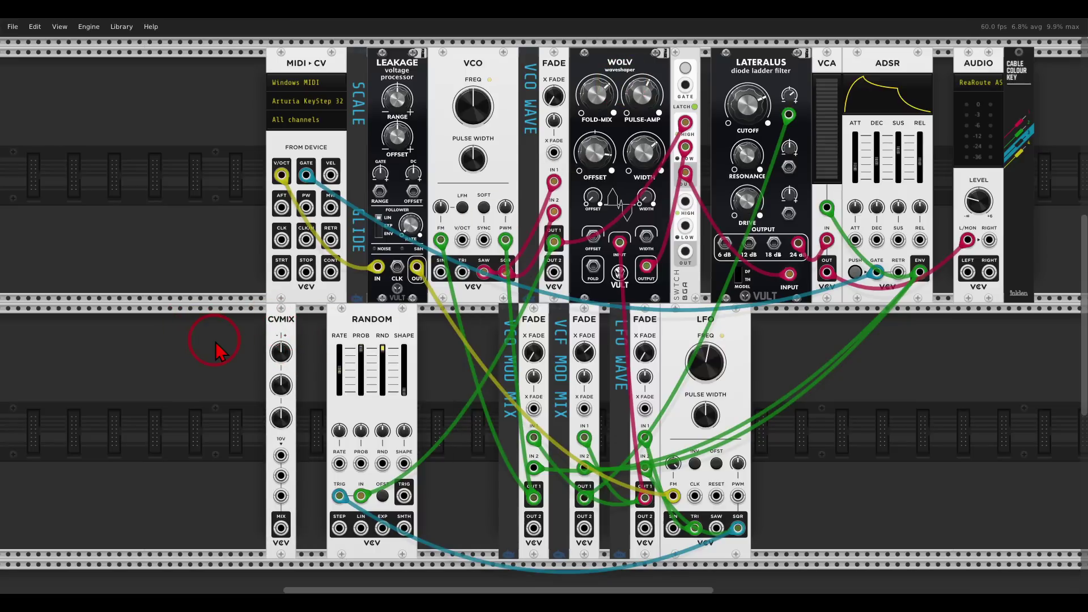
Switch to the mavis.png panel image, circle the VCA MODE switch, clear the mark and return to the rack.
key(alt+Tab)
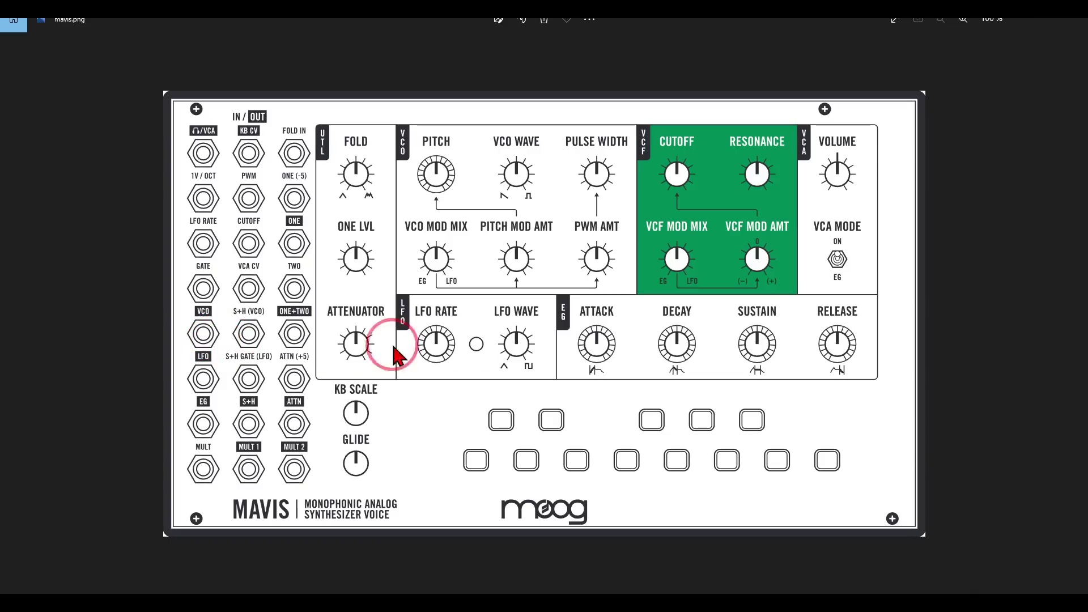
mouse_move(888, 226)
mouse_down()
mouse_move(797, 216)
mouse_move(797, 285)
mouse_move(875, 300)
mouse_move(894, 233)
mouse_move(890, 210)
mouse_up()
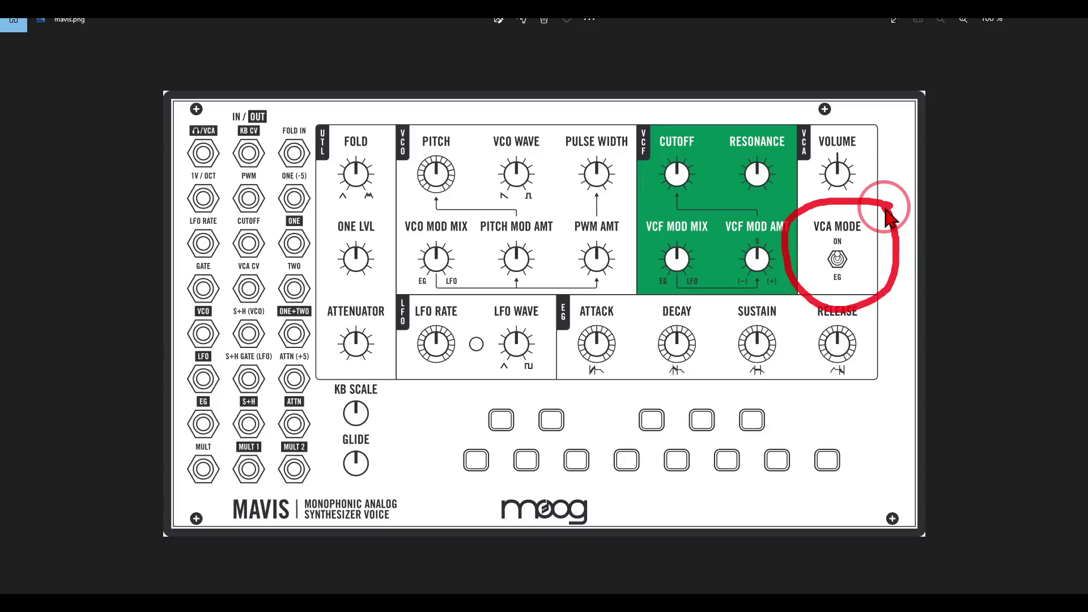
key(Escape)
key(alt+Tab)
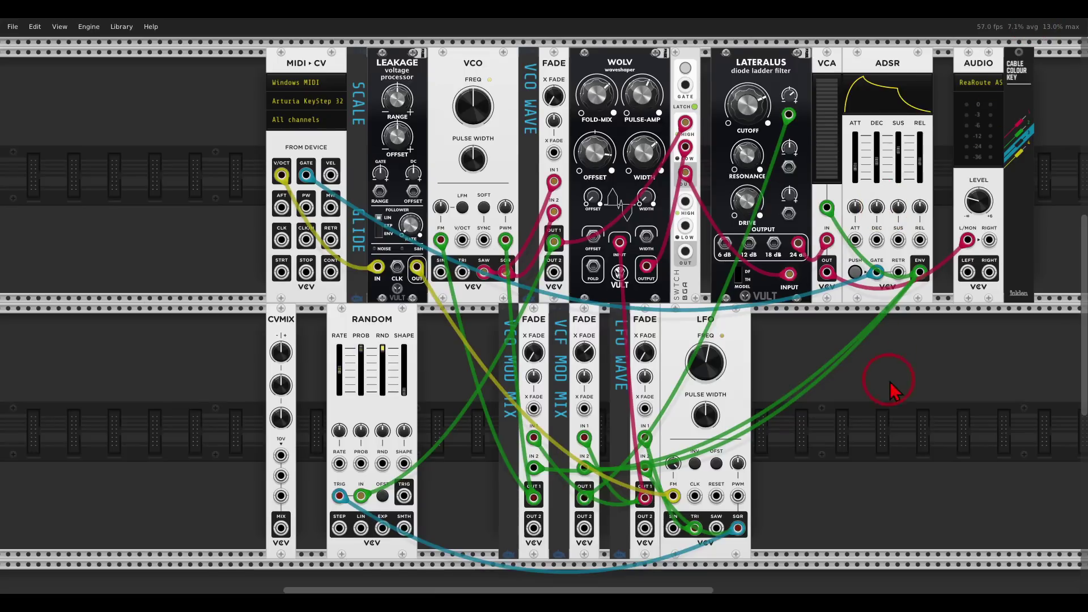
Move the ADSR, Audio and cable key modules away from the VCA and add a BGA Switch module beside the VCA.
drag(892, 383, 714, 435)
scroll(734, 259, up, 2)
drag(869, 182, 798, 250)
drag(880, 160, 824, 136)
click(664, 193)
right_click(663, 193)
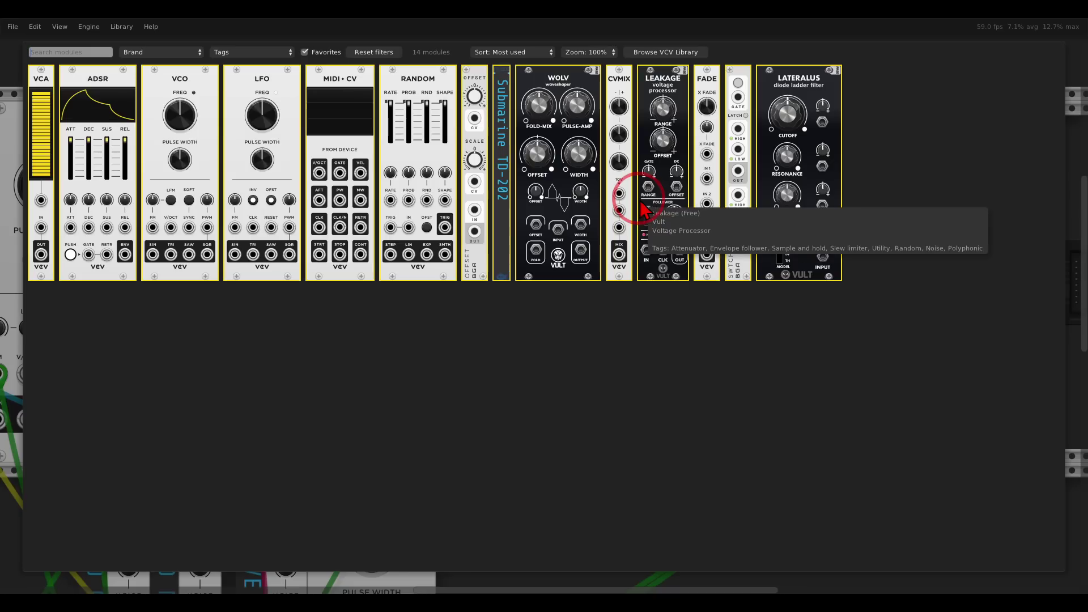
click(740, 95)
drag(641, 164, 575, 167)
Route the ADSR envelope through the new switch's HIGH input to the VCA's CV input and enable the switch's latch.
drag(543, 327, 586, 208)
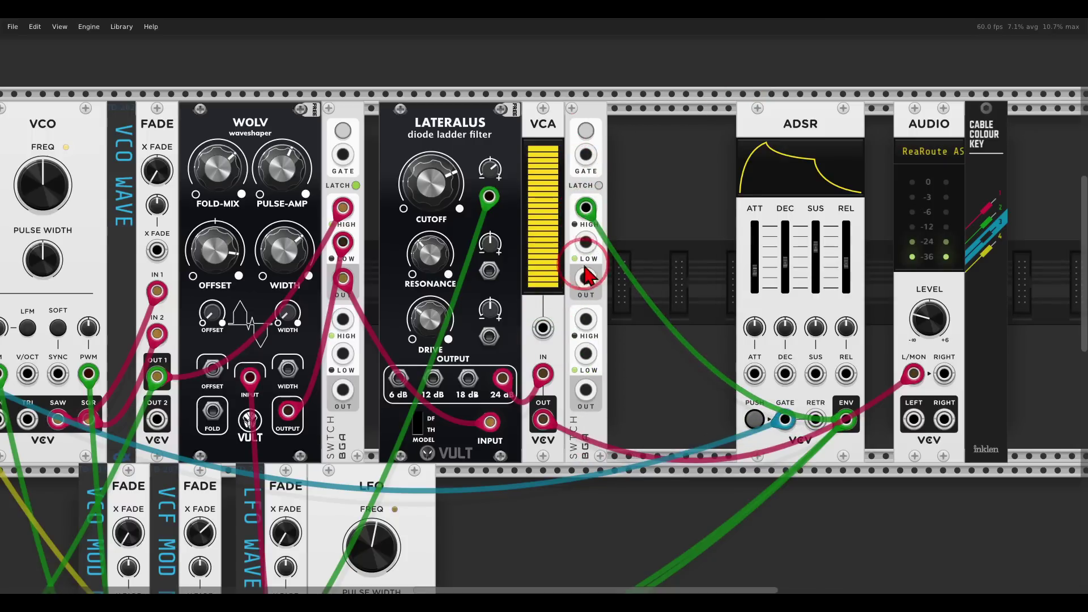
drag(586, 278, 543, 328)
click(599, 186)
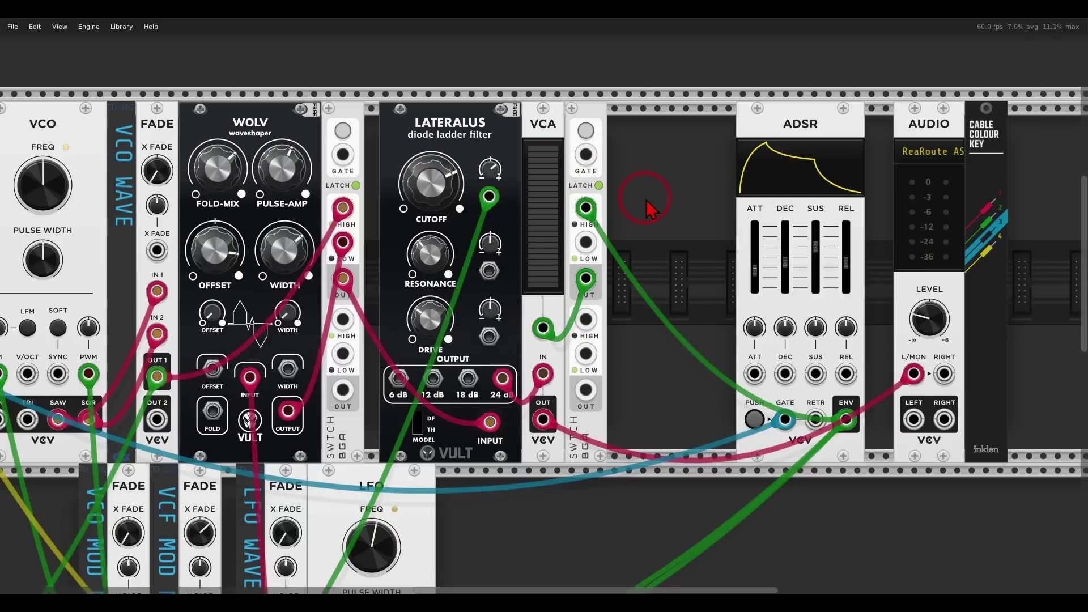
Add a BGA Offset module beside the new switch and patch its OUT into the switch's LOW input with a green cable.
right_click(649, 208)
drag(478, 90, 635, 241)
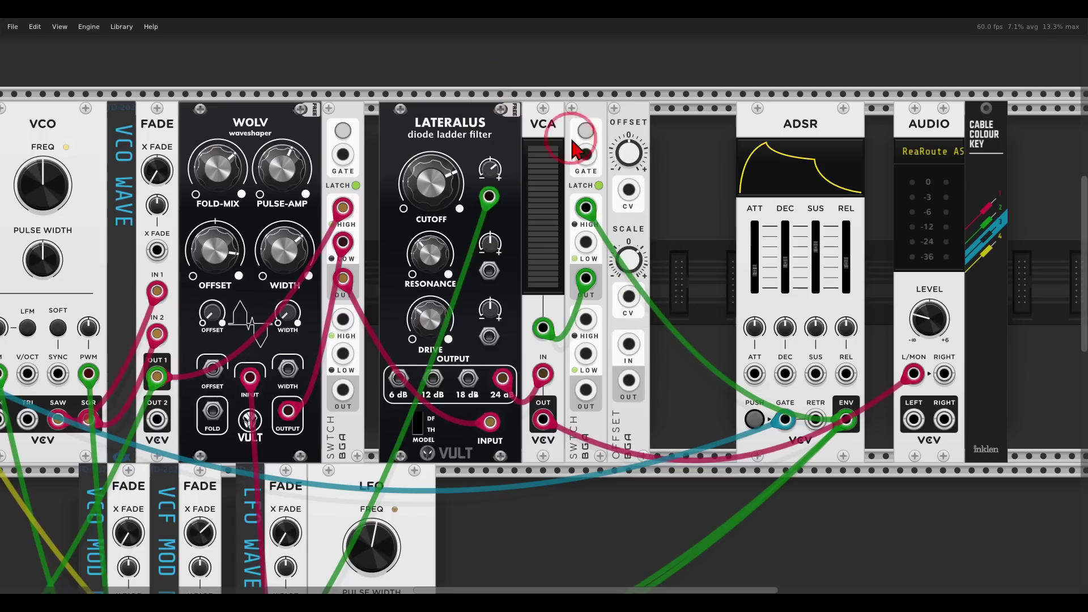
mouse_move(628, 380)
mouse_down()
mouse_move(587, 243)
mouse_move(628, 380)
mouse_up()
key(2)
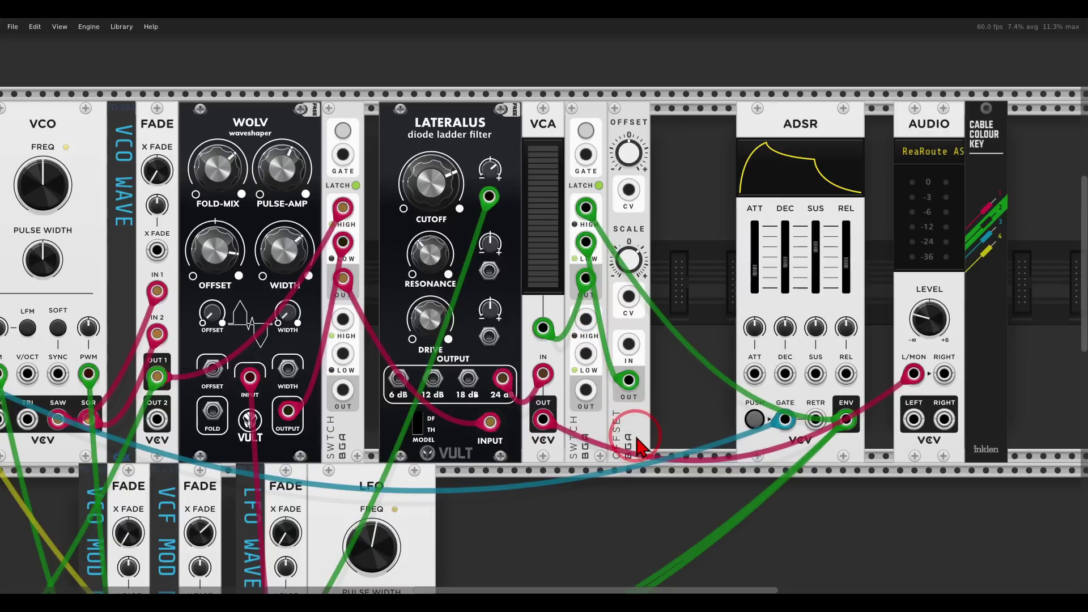
Raise the Offset module's offset and toggle the VCA switch between the envelope and the constant voltage.
drag(632, 156, 632, 68)
drag(615, 181, 615, 180)
click(587, 133)
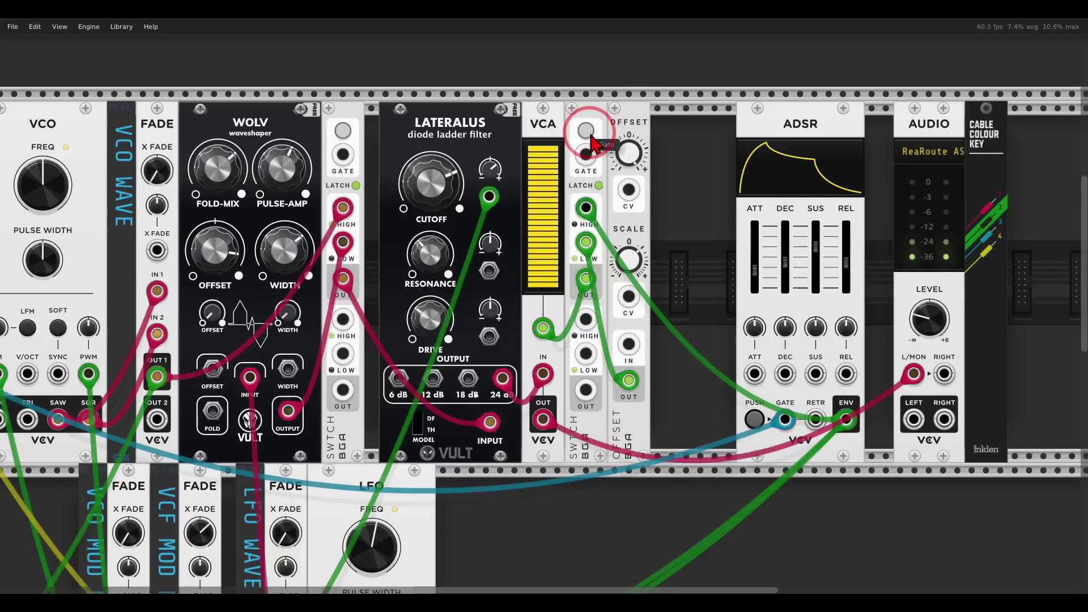
click(589, 138)
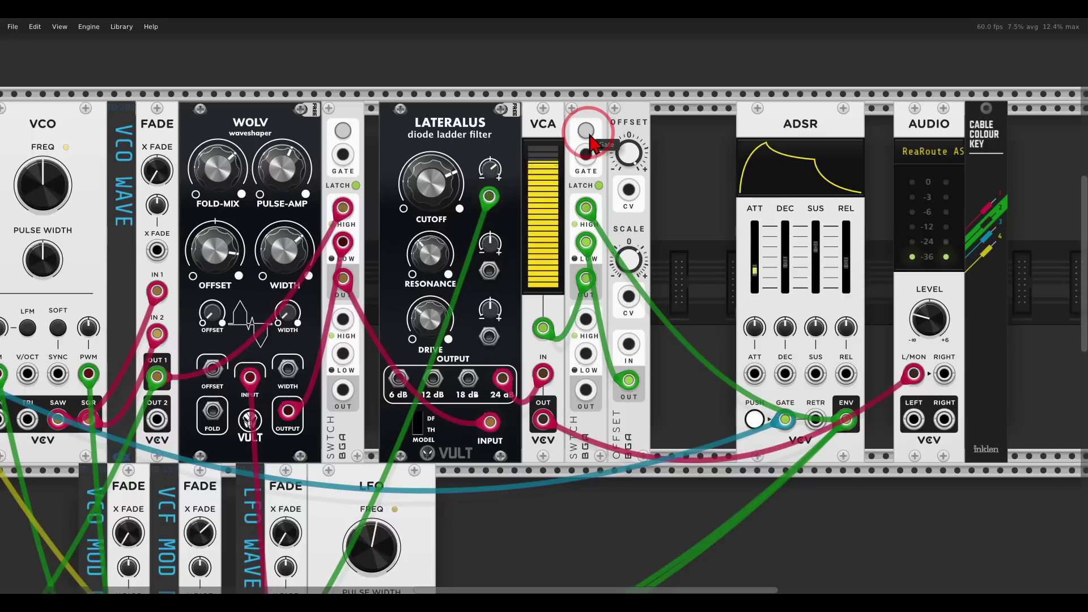
click(589, 138)
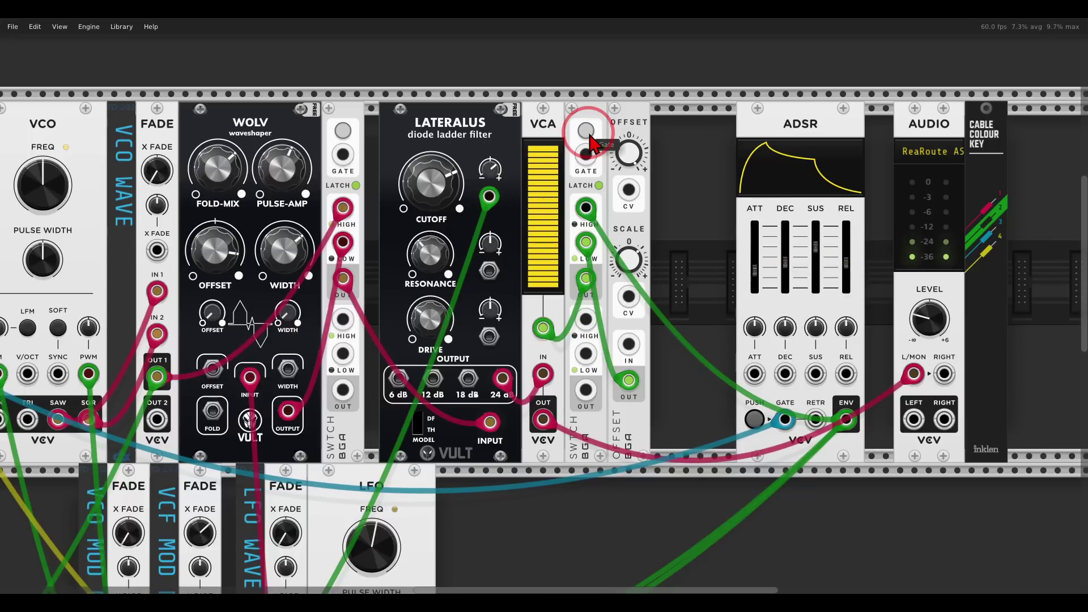
Adjust the Lateralus cutoff and toggle the VCA switch back to the envelope.
scroll(351, 227, left, 5)
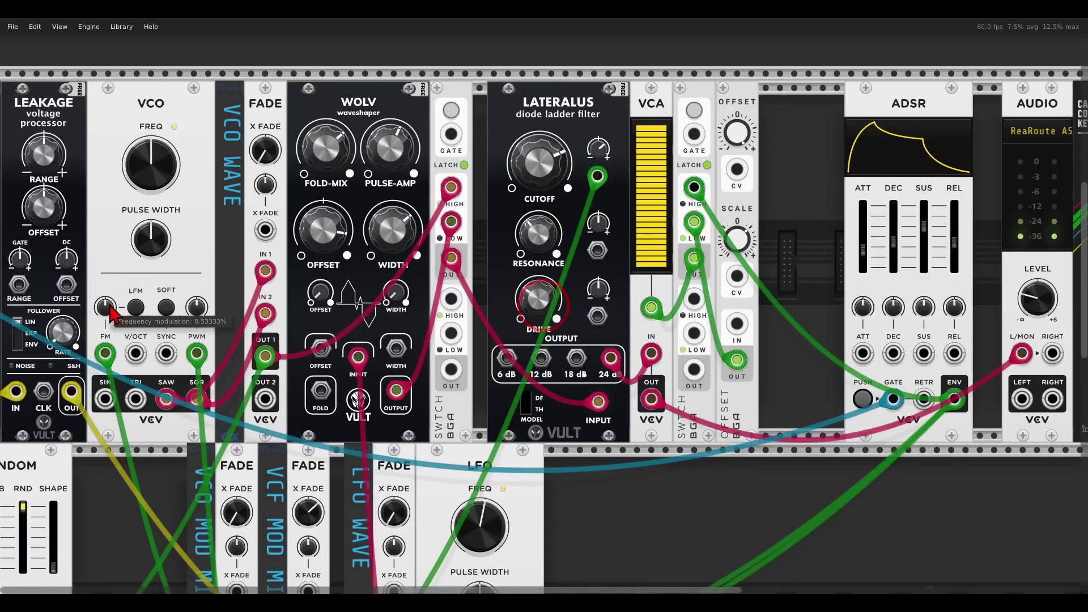
drag(561, 167, 561, 188)
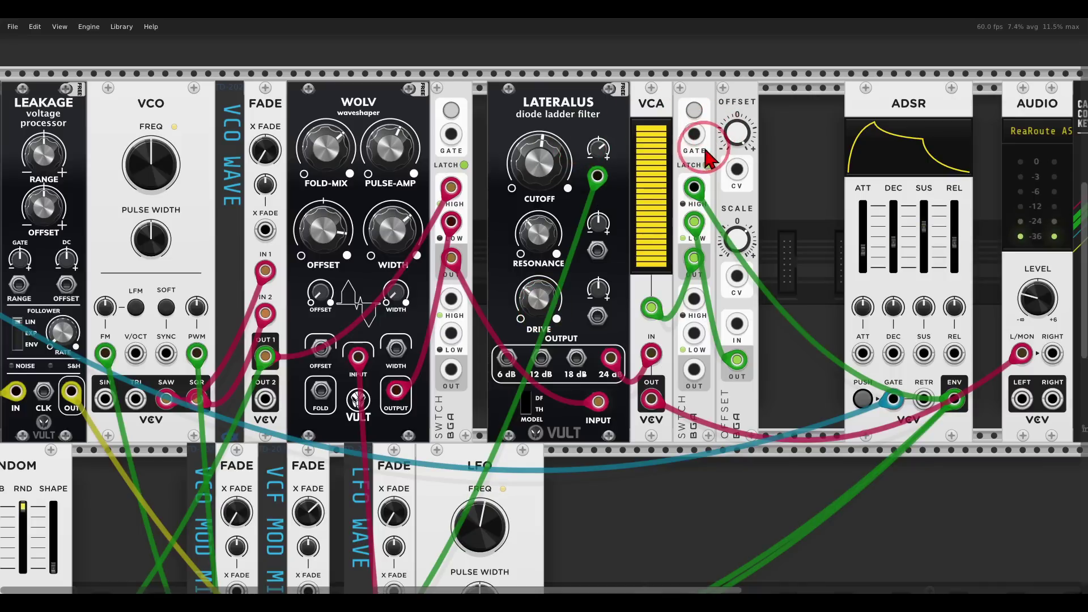
click(697, 112)
Move the Leakage pitch cable from the LFO's FM input back to the VCO's V/OCT input.
drag(322, 272, 572, 106)
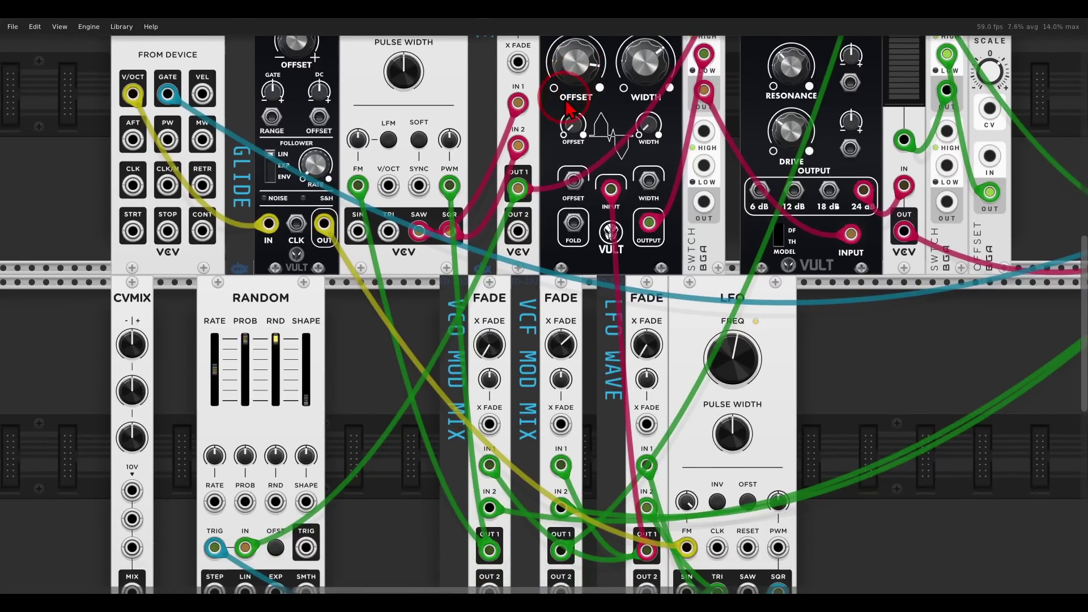
drag(535, 289, 535, 261)
drag(687, 519, 389, 159)
scroll(590, 445, right, 13)
scroll(591, 445, up, 10)
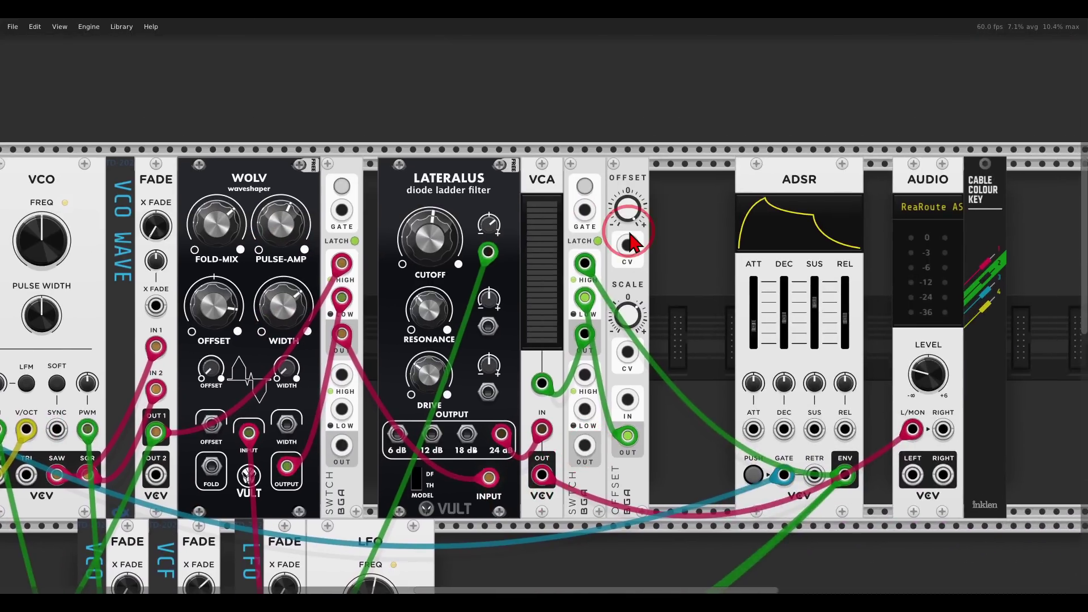
Toggle the VCA switch between constant voltage and envelope, and add a Submarine TD-202 label reading "VCA MODE" beside the Offset module.
click(589, 189)
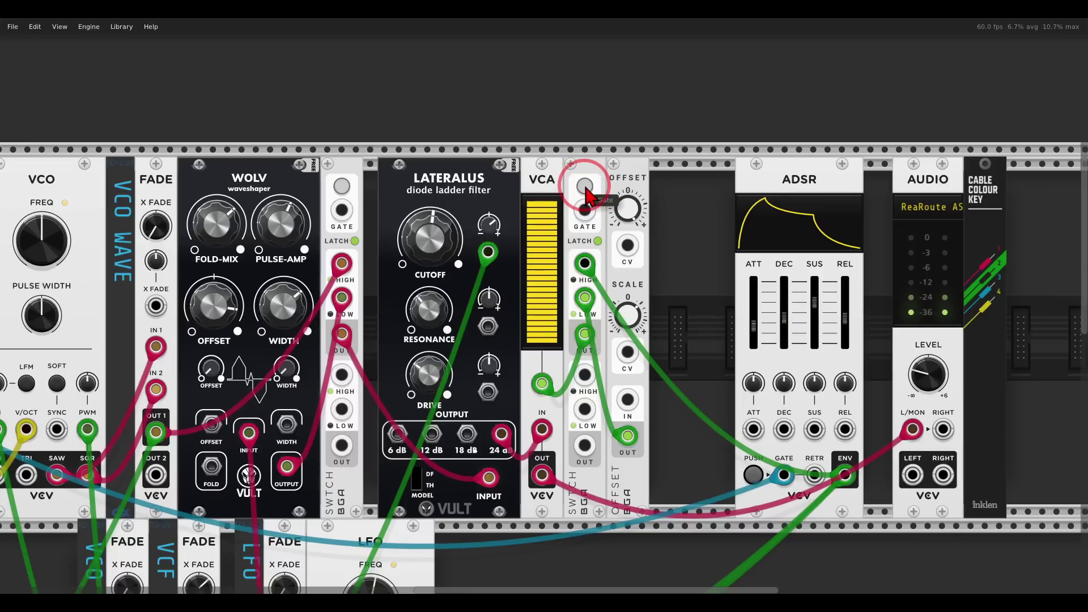
right_click(686, 258)
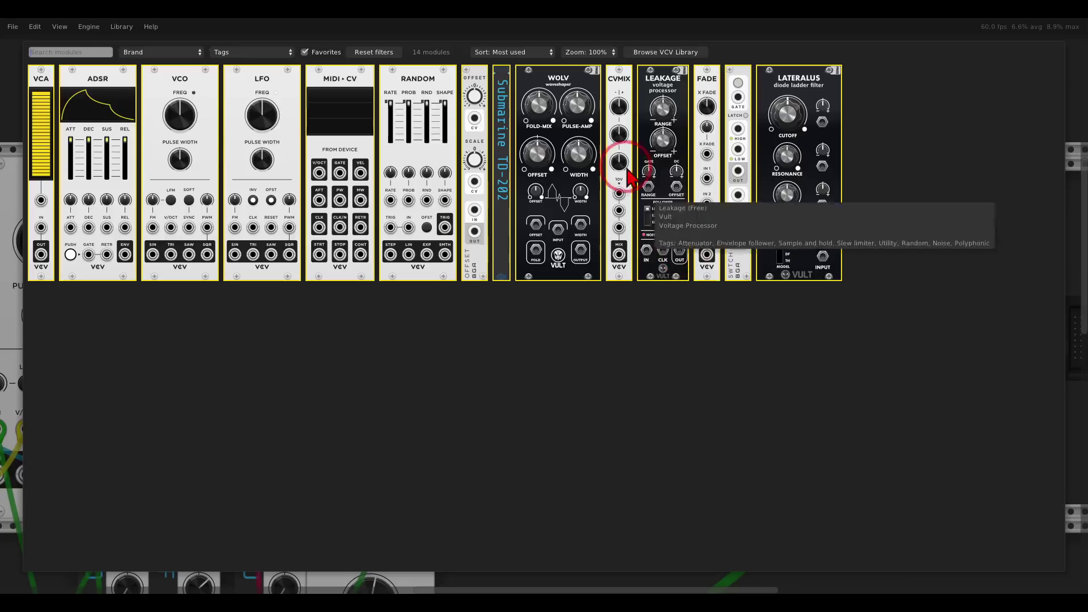
click(501, 82)
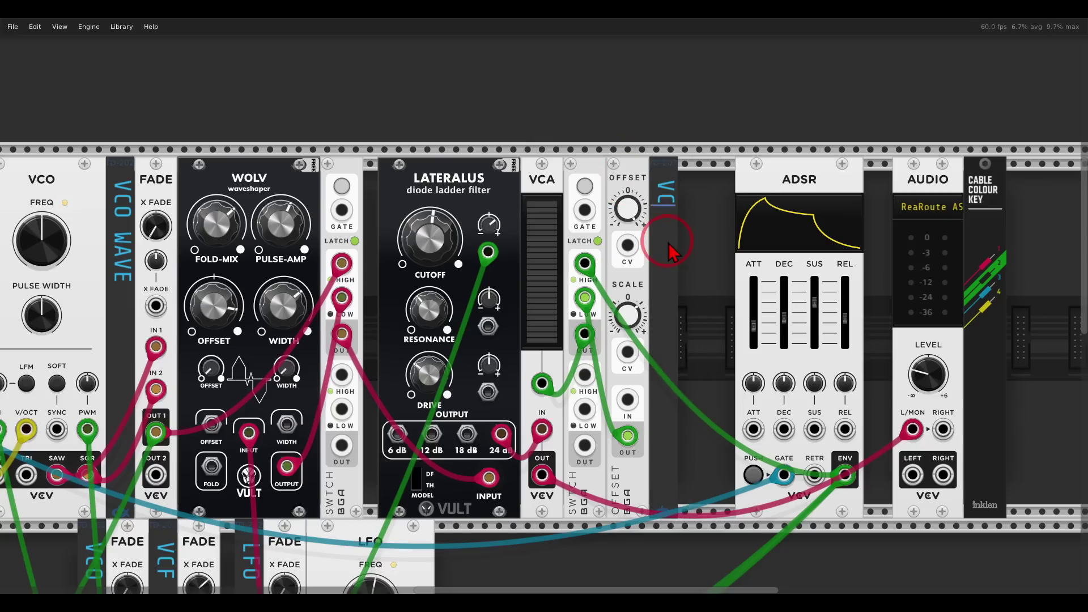
Move the ADSR module flush against the VCA MODE label in the upper row.
drag(760, 182, 721, 190)
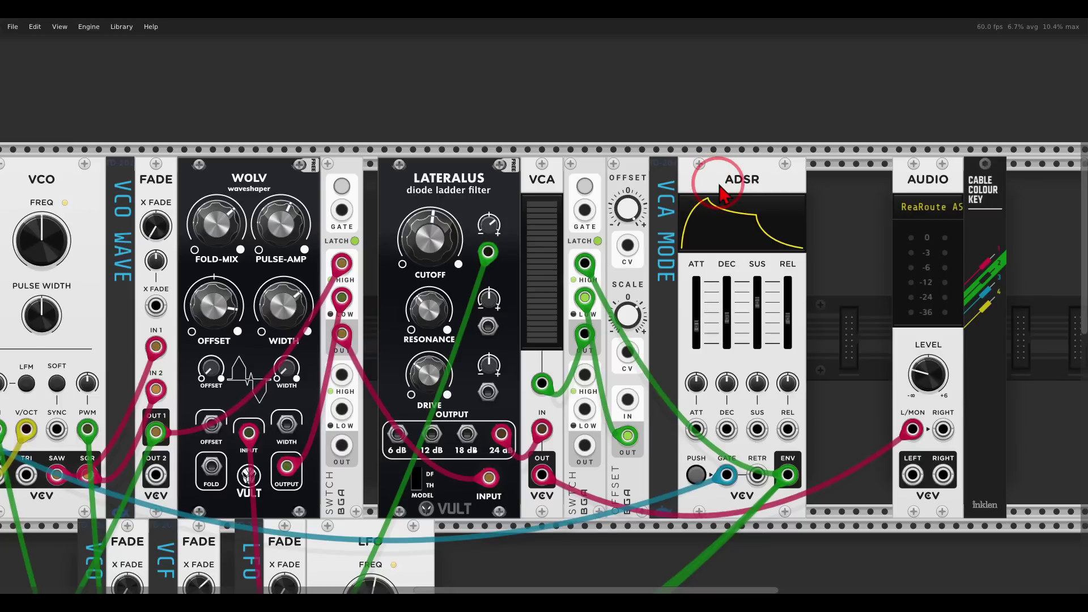
scroll(631, 364, down, 5)
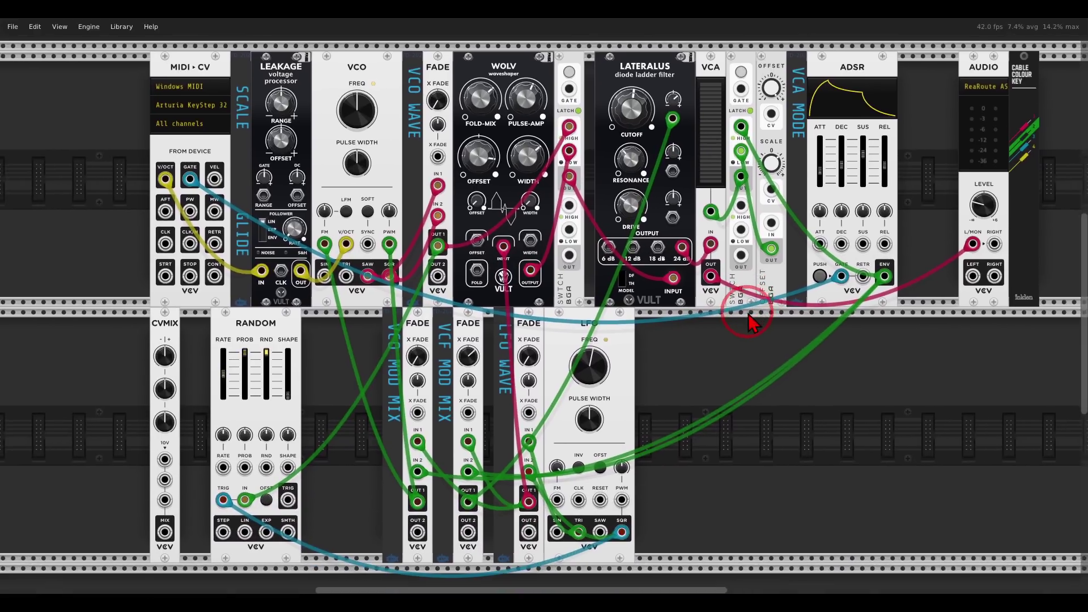
mouse_move(748, 322)
mouse_down()
mouse_move(763, 321)
mouse_move(749, 313)
mouse_up()
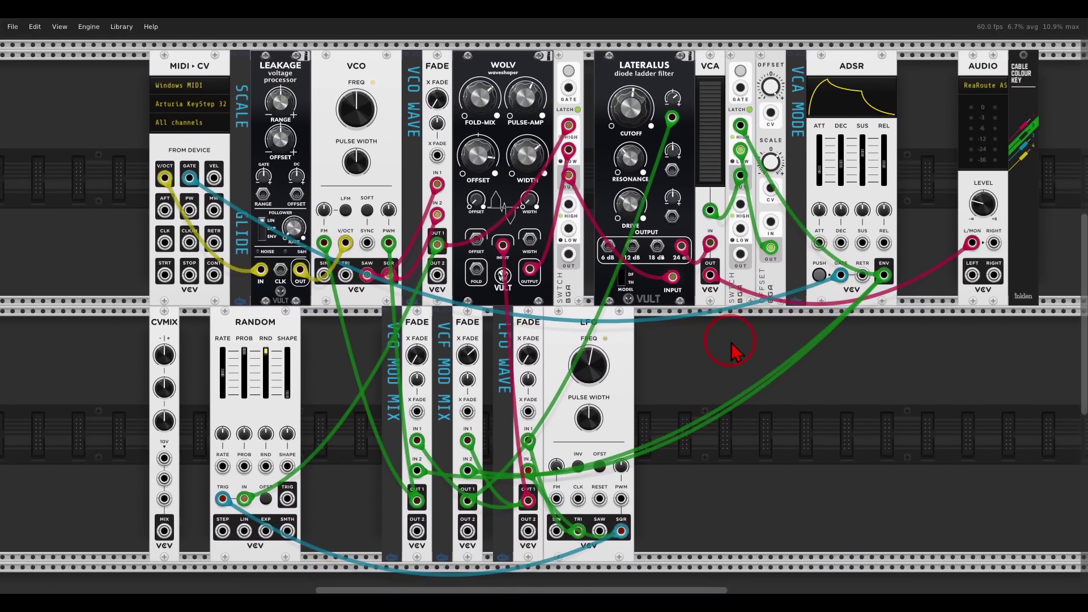